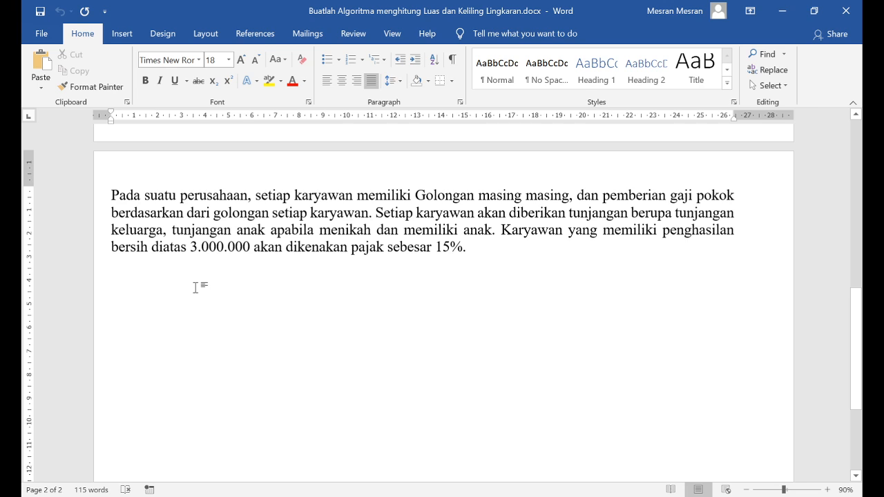
# Add the lines "Algoritma MenghitungGAJI" and "Deklarasi" below the problem paragraph, leaving a blank line after it
pyautogui.scroll(-1, 194, 286)
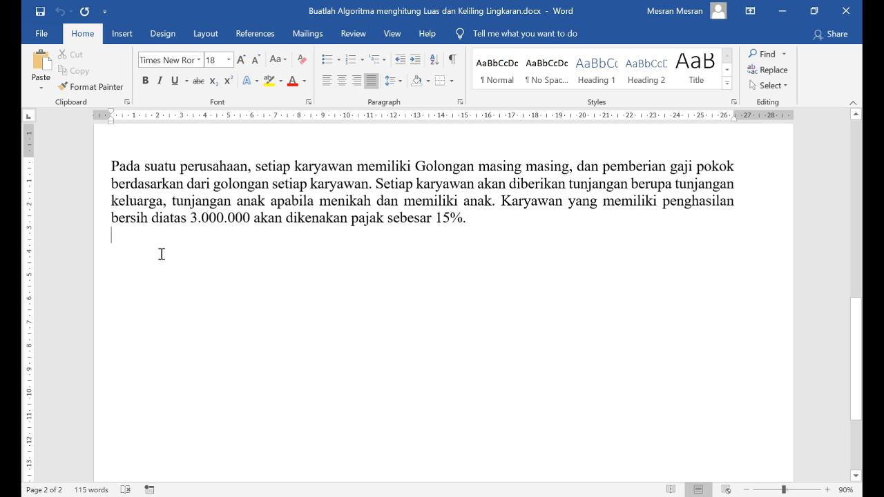
pyautogui.write('Algo')
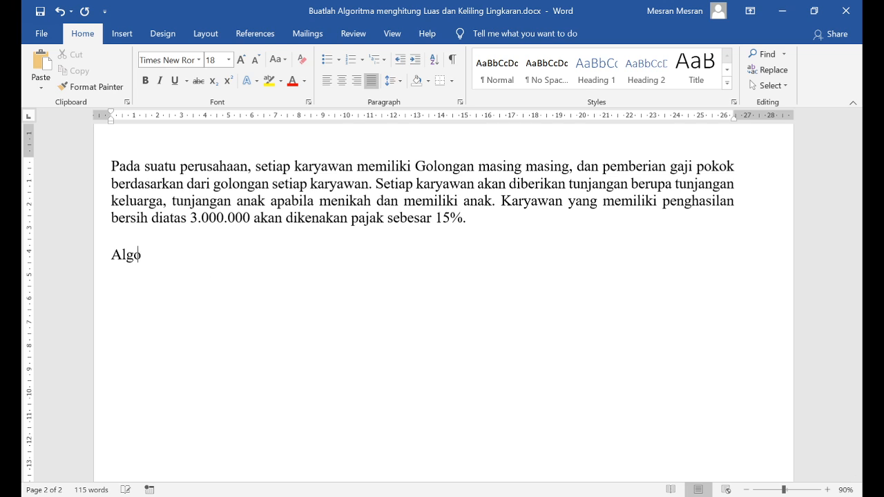
pyautogui.write('ritma Meng')
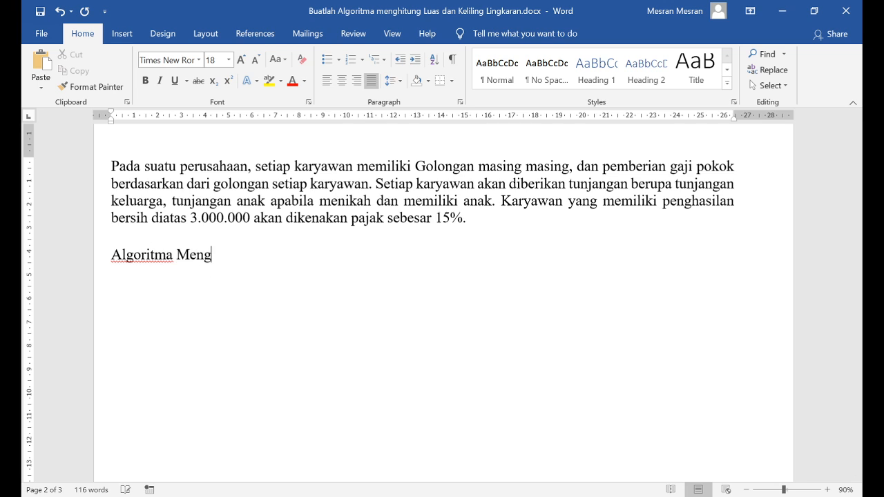
pyautogui.write('hitungGAJI')
pyautogui.press('Return')
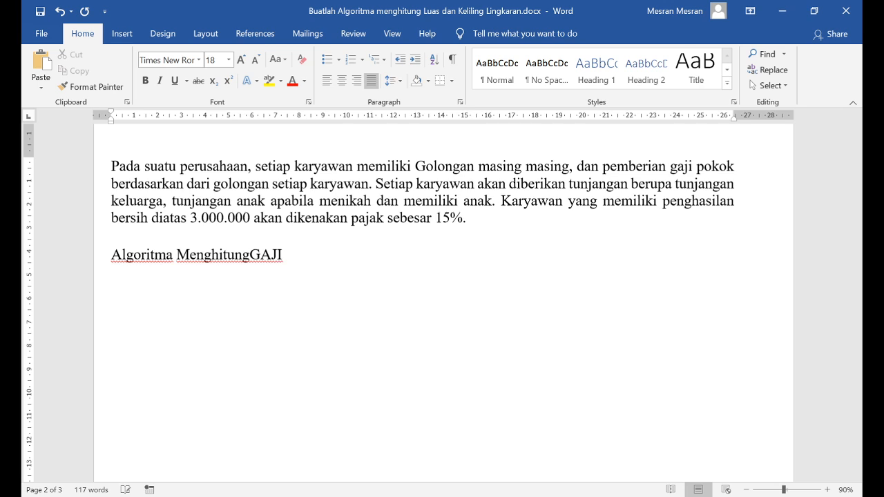
pyautogui.write('Deklarasi')
pyautogui.press('Return')
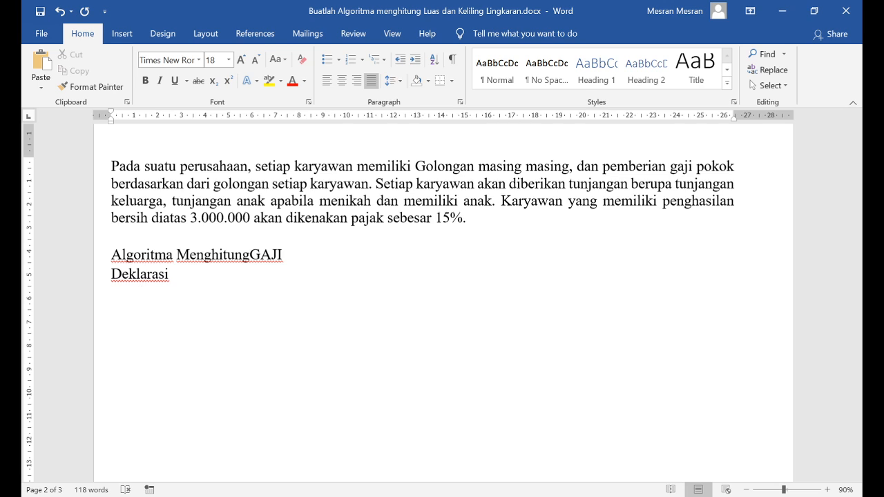
# Start an indented variable list under Deklarasi with "Gol, Gapok,"
pyautogui.write('Gol, Gp')
pyautogui.press('BackSpace')
pyautogui.write('apok, ')
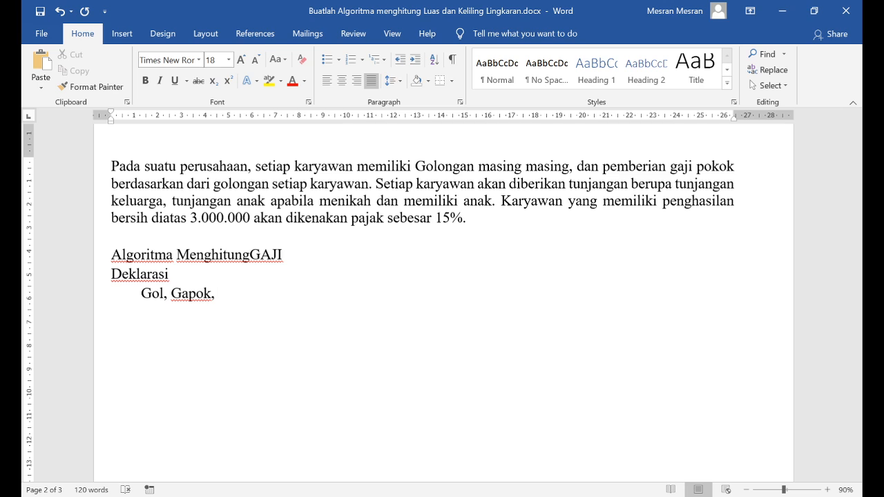
pyautogui.write('TKeluarga,')
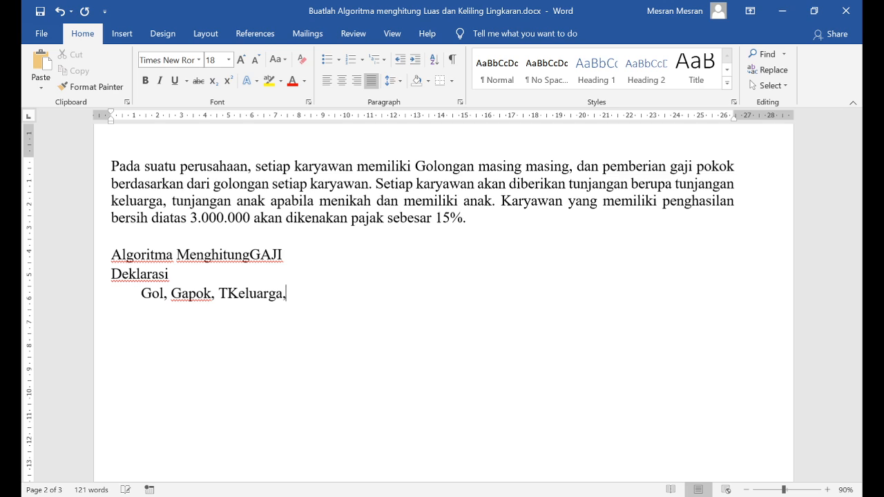
pyautogui.write(' TAnak, ')
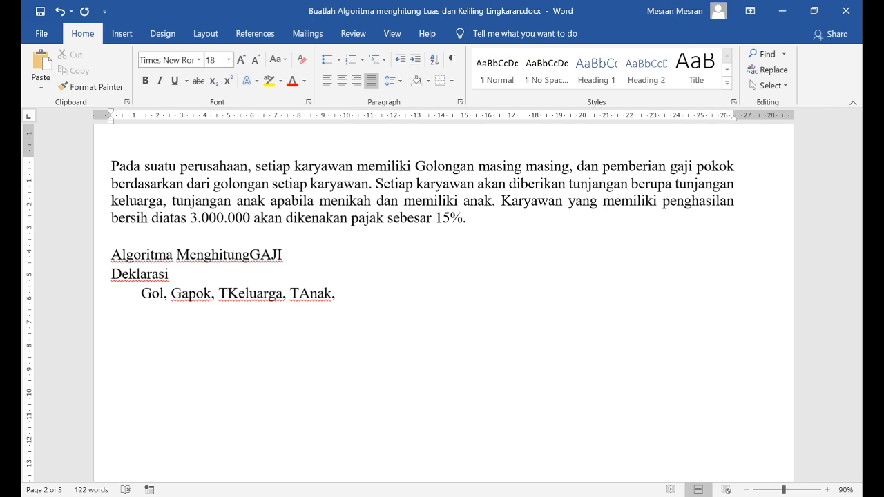
pyautogui.write('JAnak, G')
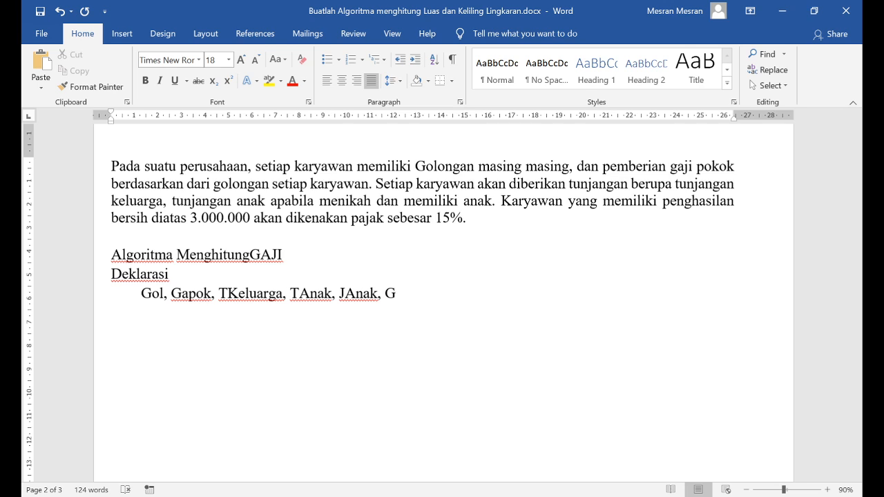
pyautogui.write('Bersih')
# Complete the variable list with "GajiB, GajiK, Pajak : Numeric" and begin a new line
pyautogui.press('BackSpace')
pyautogui.press('BackSpace')
pyautogui.press('BackSpace')
pyautogui.press('BackSpace')
pyautogui.press('BackSpace')
pyautogui.press('BackSpace')
pyautogui.press('BackSpace')
pyautogui.write('GajiB, Gaji')
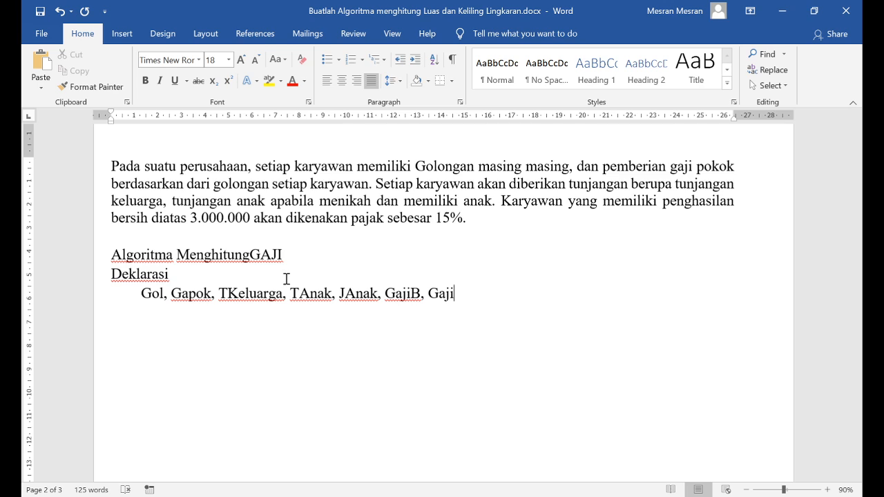
pyautogui.write('K,, Pajak : ')
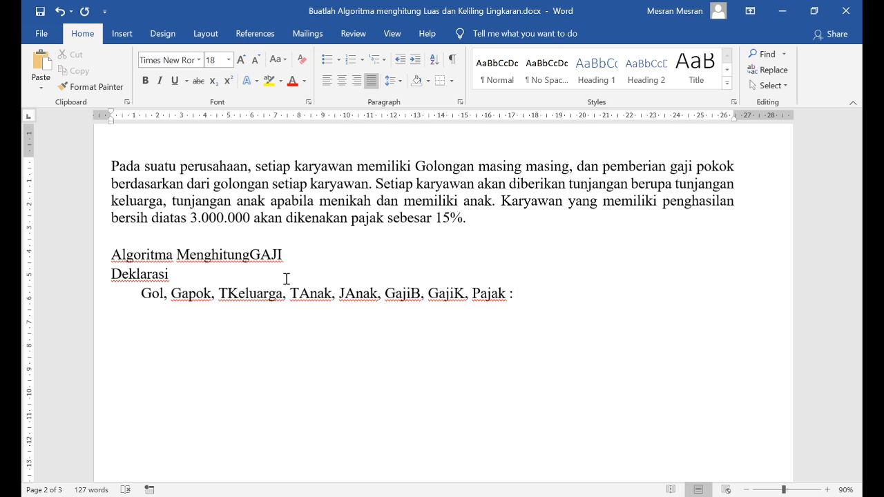
pyautogui.write('Numeric')
pyautogui.press('Return')
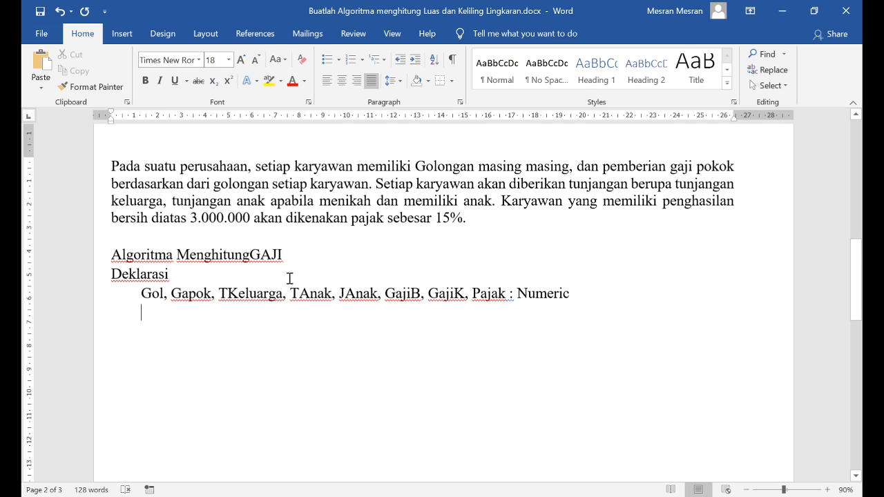
# Declare "Status : String" under the numeric variables and add an unindented "Deskripsi" heading with a new line below it
pyautogui.write('Status : ')
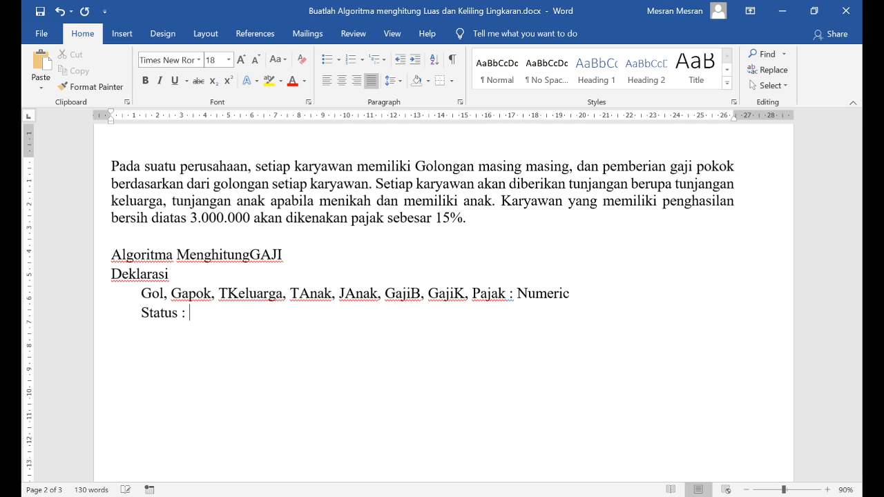
pyautogui.write('String')
pyautogui.press('BackSpace')
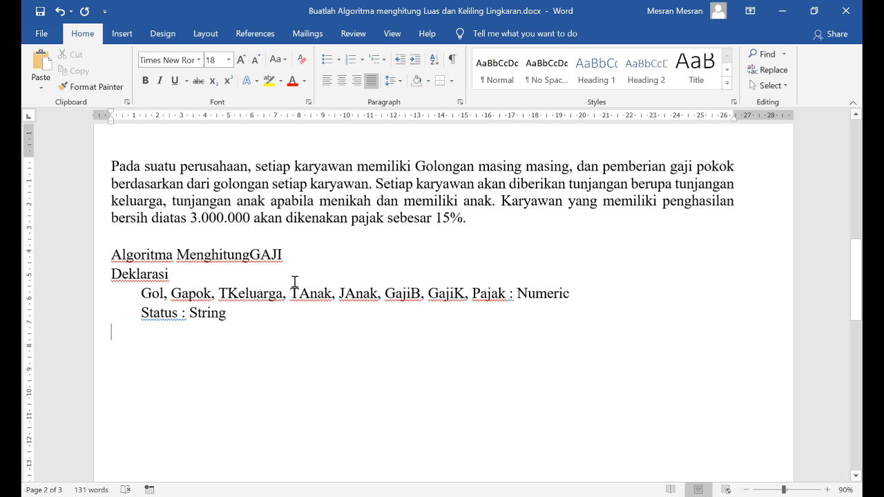
pyautogui.write('D')
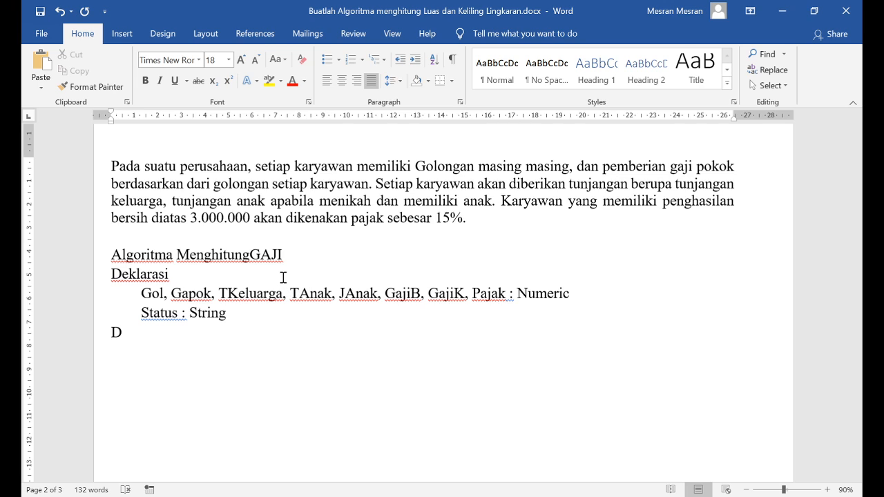
pyautogui.write('eskripsi')
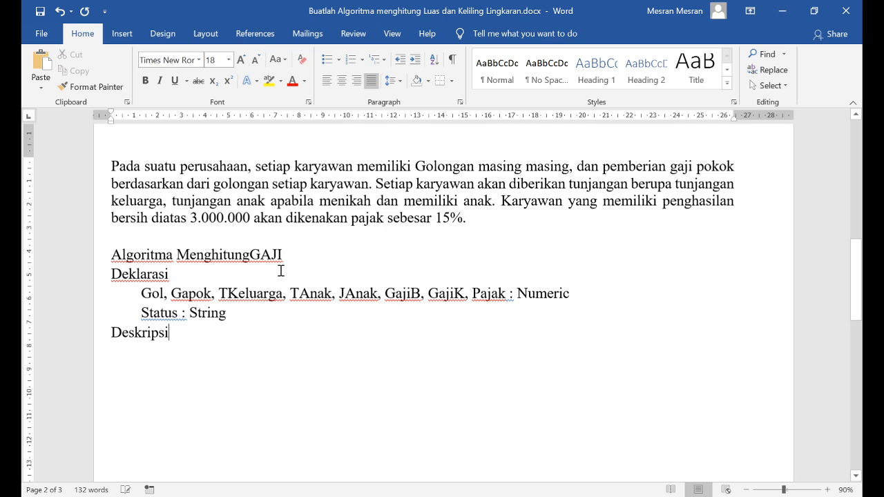
pyautogui.press('Return')
# Examine the problem paragraph's golongan, marriage and children conditions against the declared variables
pyautogui.moveTo(112, 166); pyautogui.dragTo(476, 219)
pyautogui.click(332, 225)
pyautogui.click(149, 295)
pyautogui.doubleClick(421, 166)
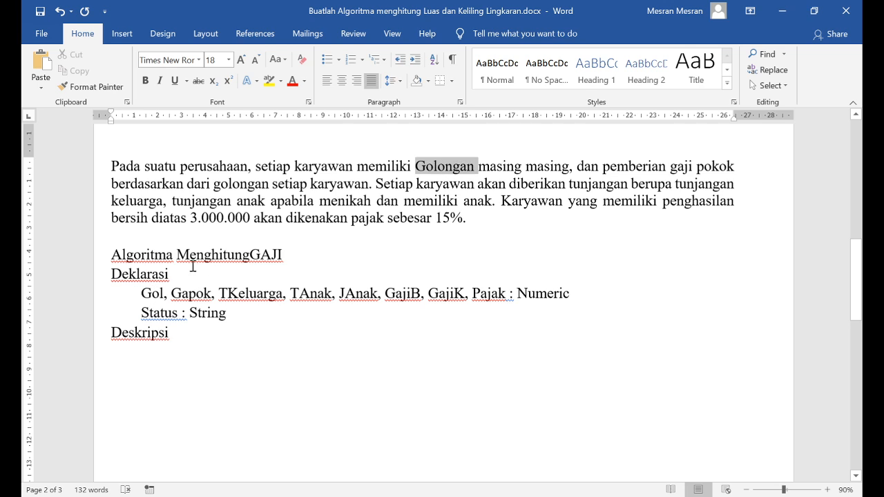
pyautogui.click(191, 296)
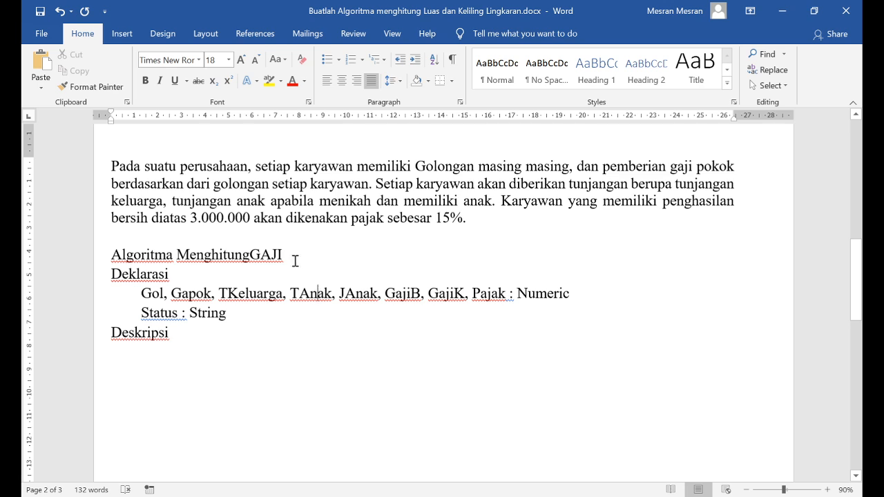
pyautogui.click(385, 297)
pyautogui.click(310, 293)
pyautogui.moveTo(405, 201); pyautogui.dragTo(483, 201)
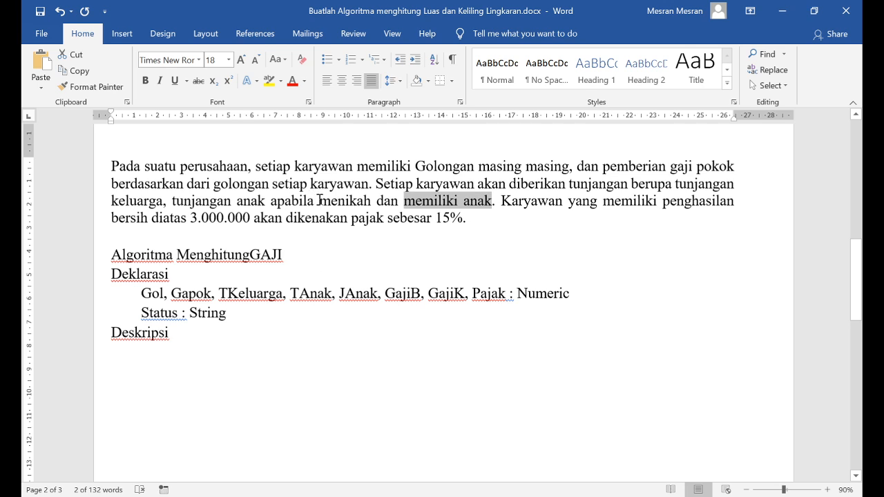
pyautogui.moveTo(319, 201); pyautogui.dragTo(374, 197)
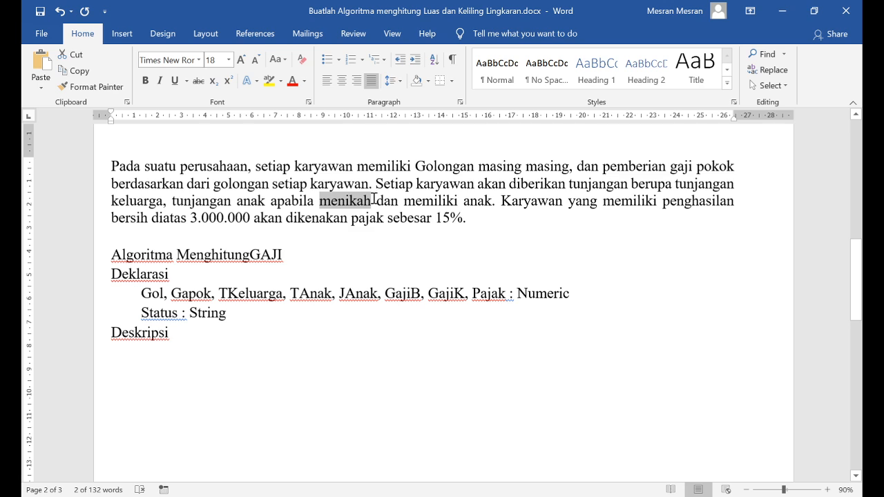
pyautogui.click(500, 204)
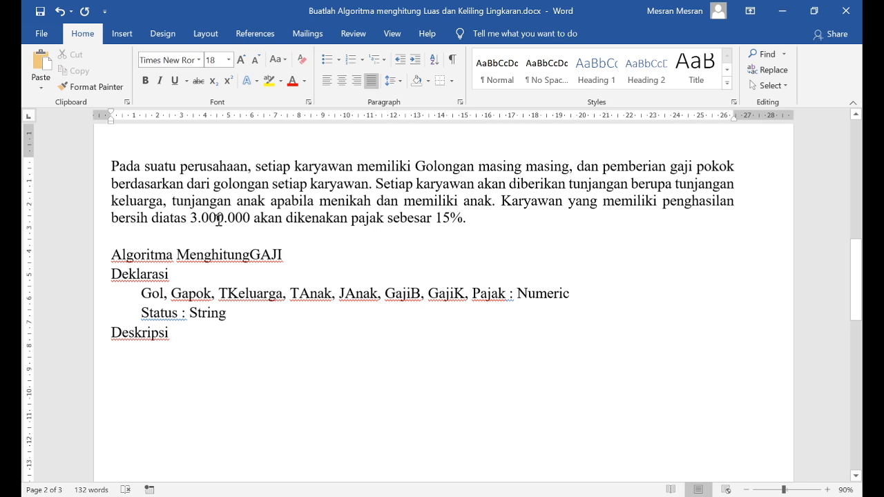
# Review the paragraph's tax rule and family conditions alongside the declared variables Status, TAnak, JAnak, TKeluarga and GajiB
pyautogui.moveTo(252, 220); pyautogui.dragTo(194, 225)
pyautogui.click(436, 220)
pyautogui.click(436, 220)
pyautogui.doubleClick(334, 201)
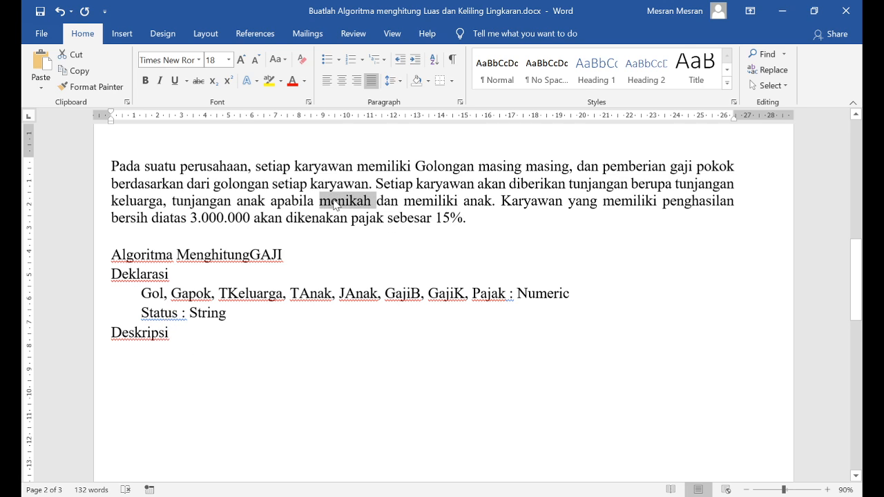
pyautogui.doubleClick(154, 312)
pyautogui.doubleClick(428, 201)
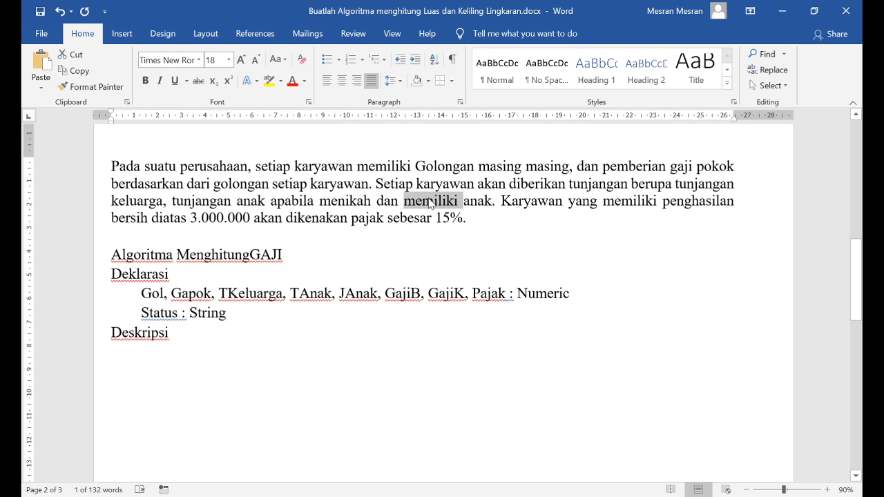
pyautogui.click(304, 297)
pyautogui.doubleClick(358, 295)
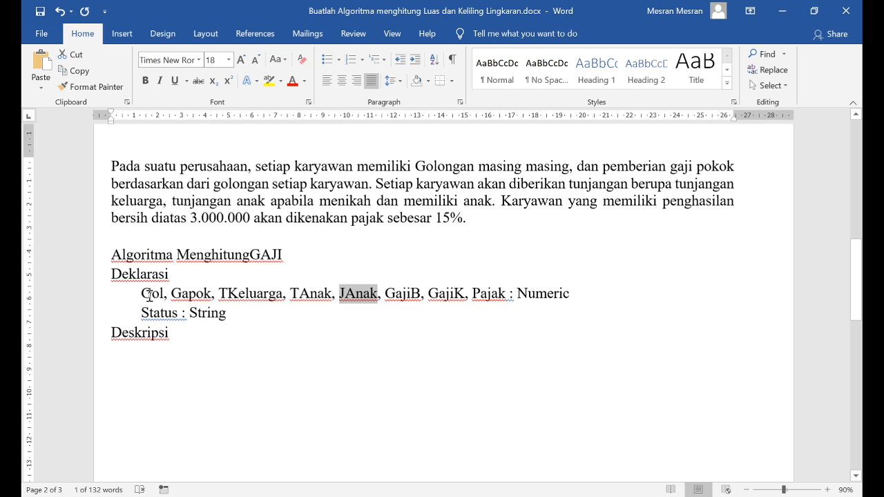
pyautogui.click(182, 332)
pyautogui.click(238, 294)
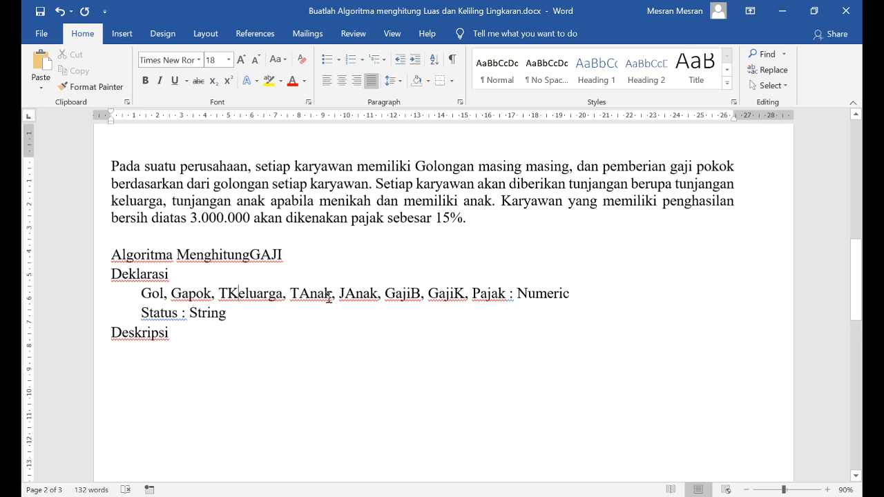
pyautogui.click(406, 295)
# Add the indented comment "{tahapan INPUT}" under Deskripsi and begin a new line
pyautogui.click(153, 356)
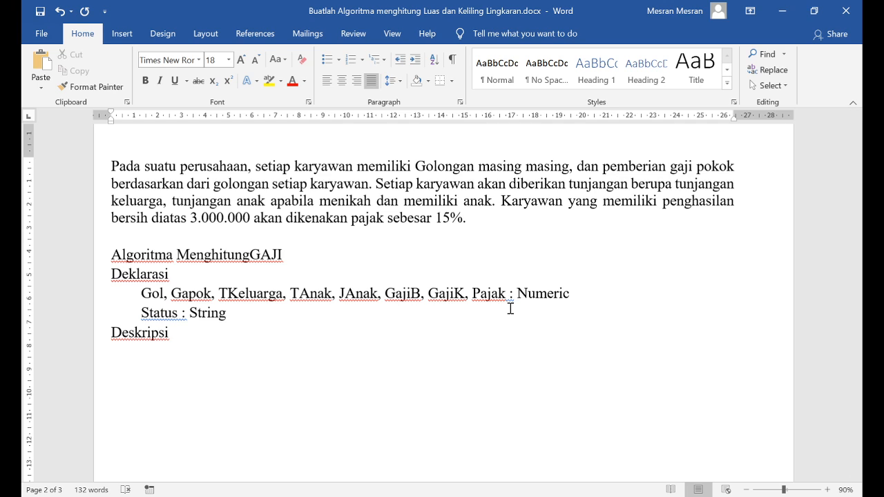
pyautogui.write('{}')
pyautogui.write('tahapan')
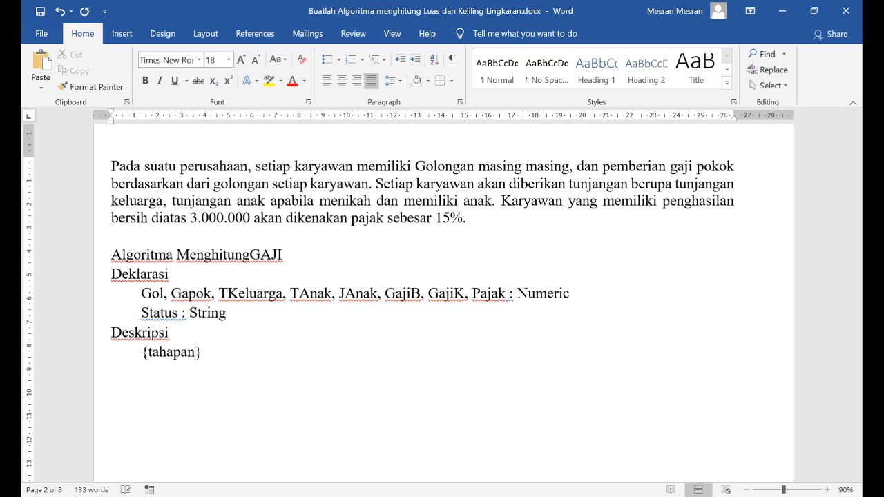
pyautogui.write(' INPUT')
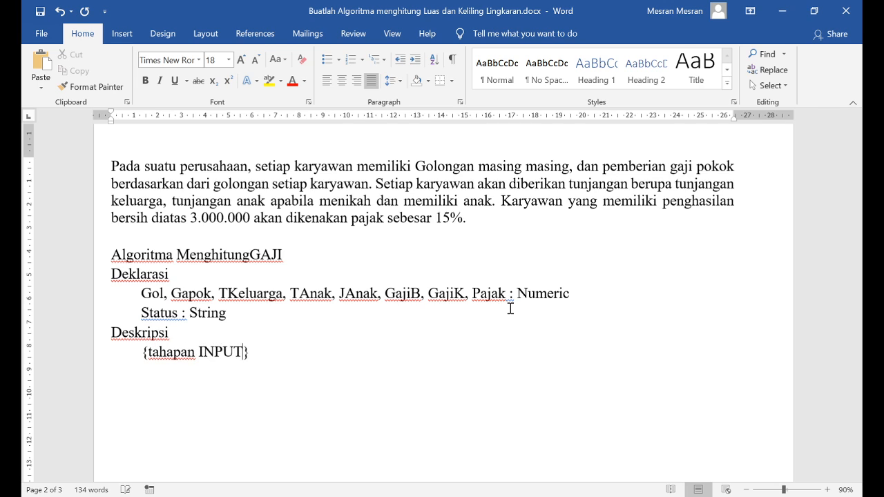
pyautogui.press('End')
pyautogui.press('Return')
# Add the input statement "Read (Gol, Status)" below the comment and begin a new line after it
pyautogui.write('Read ()')
pyautogui.press('Left')
pyautogui.write('Gol')
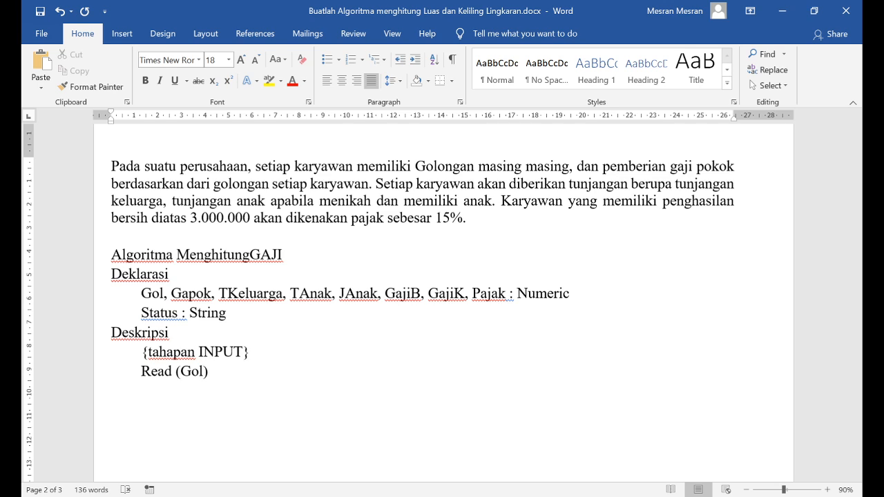
pyautogui.write(', Status')
pyautogui.press('Right')
pyautogui.doubleClick(193, 371)
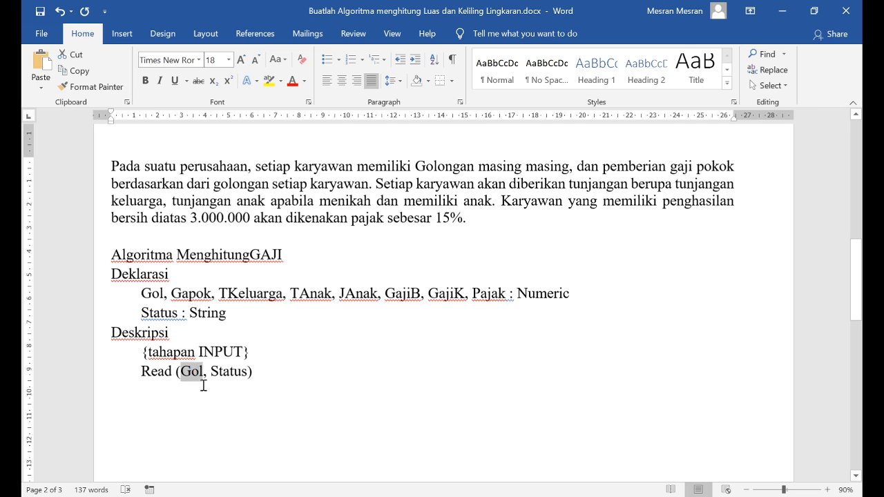
pyautogui.doubleClick(228, 373)
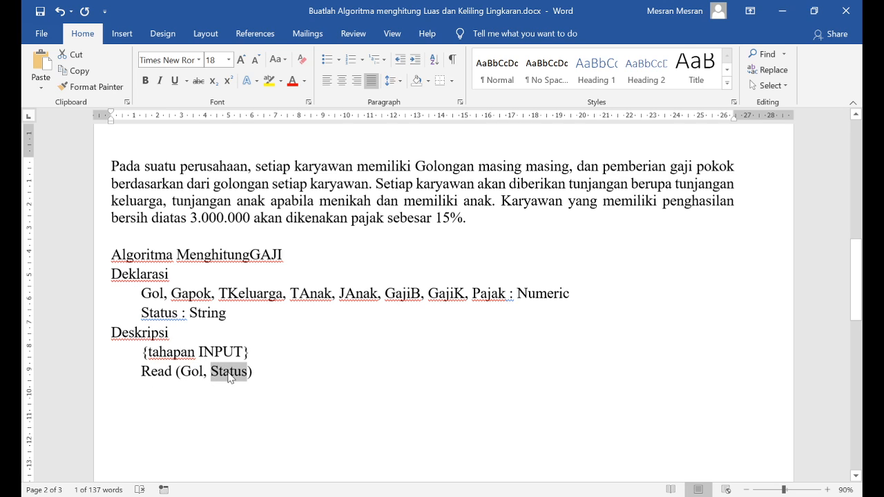
pyautogui.moveTo(181, 374); pyautogui.dragTo(247, 373)
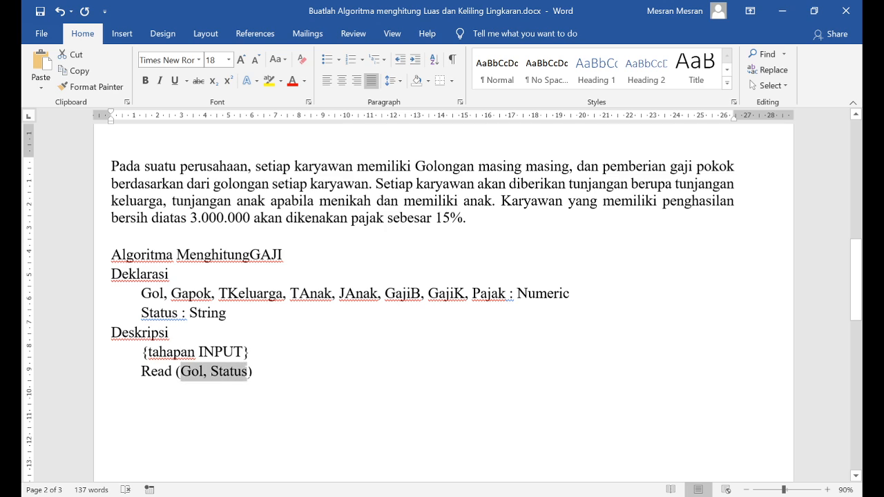
pyautogui.click(210, 381)
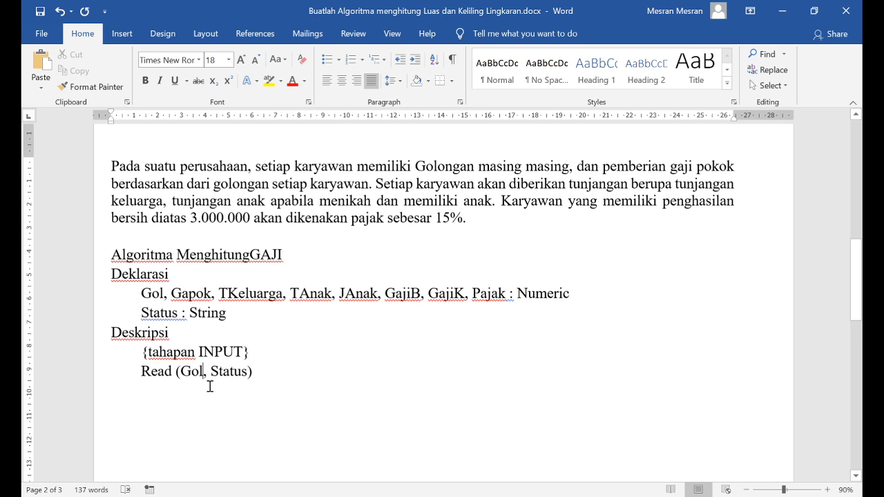
pyautogui.click(263, 373)
pyautogui.press('Return')
# Add the indented comment "{tahapan PROSES}" below the Read statement, separated by a blank line, and begin a new line
pyautogui.moveTo(603, 166); pyautogui.dragTo(729, 166)
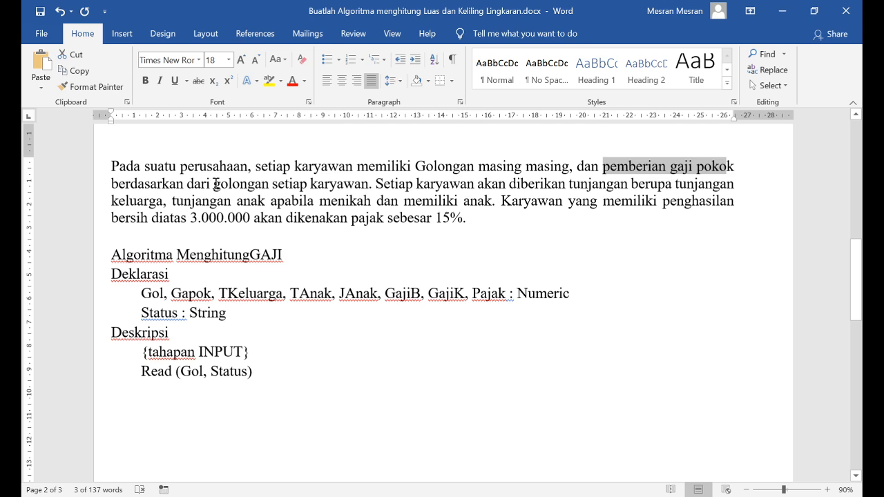
pyautogui.moveTo(216, 185); pyautogui.dragTo(346, 184)
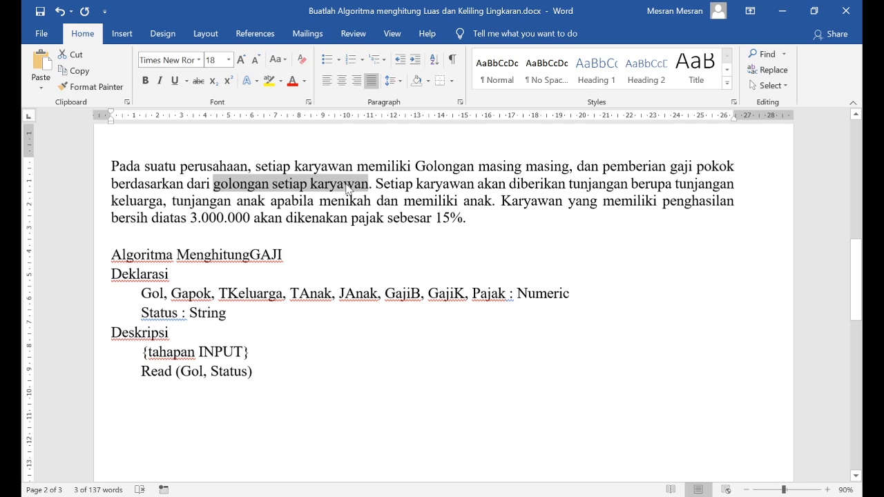
pyautogui.click(166, 387)
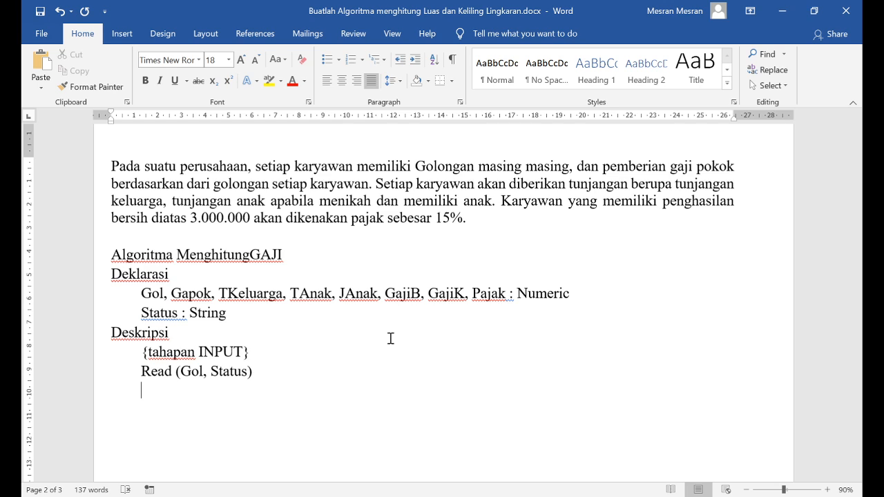
pyautogui.press('Return')
pyautogui.press('BackSpace')
pyautogui.press('Tab')
pyautogui.write('{}')
pyautogui.write('tahapan PRO')
pyautogui.press('End')
pyautogui.write('PRO')
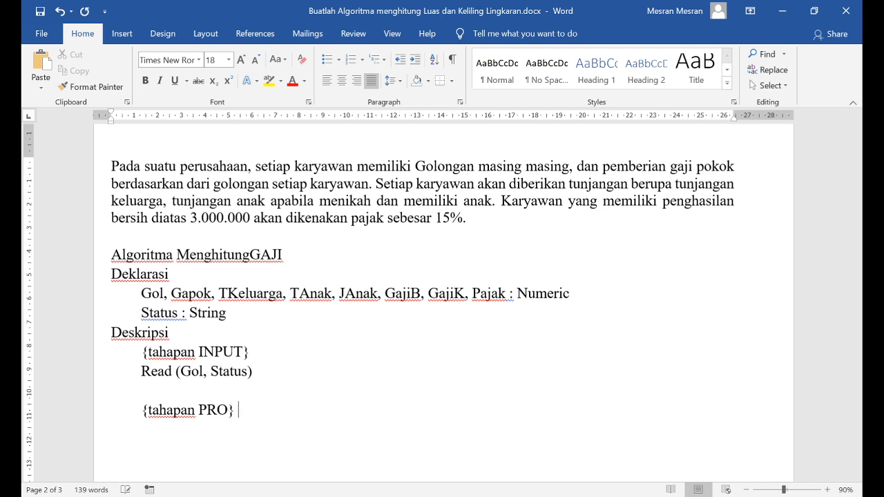
pyautogui.write('SES')
pyautogui.press('Right')
pyautogui.press('Return')
# Write the condition "If Gol=1 then" with the further indented assignment "Gaji = 2500000" beneath it
pyautogui.press('Tab')
pyautogui.write('If Gol')
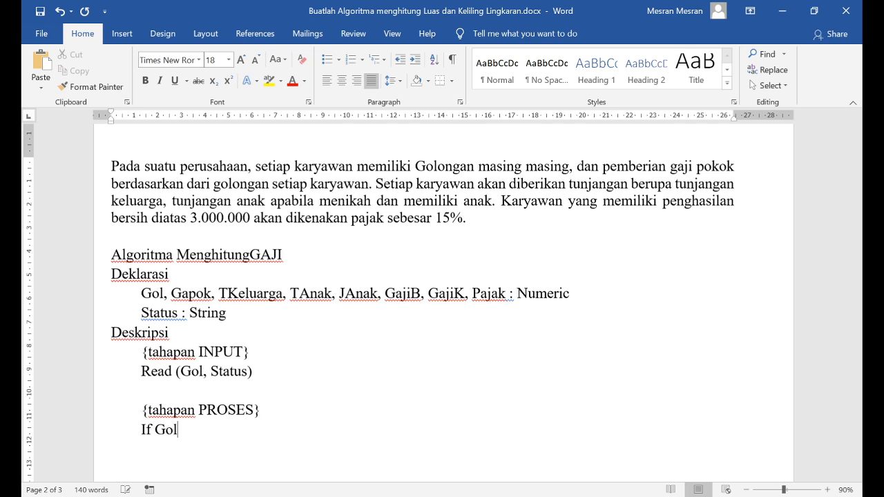
pyautogui.write('=1 then')
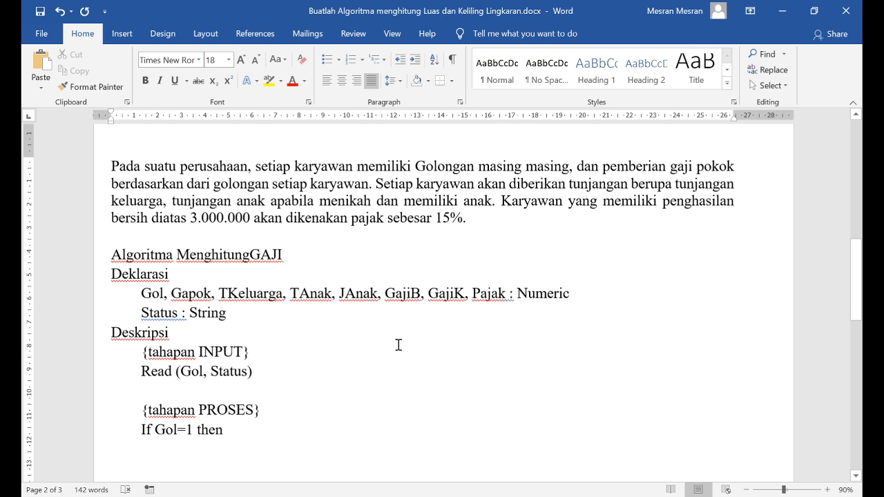
pyautogui.press('Return')
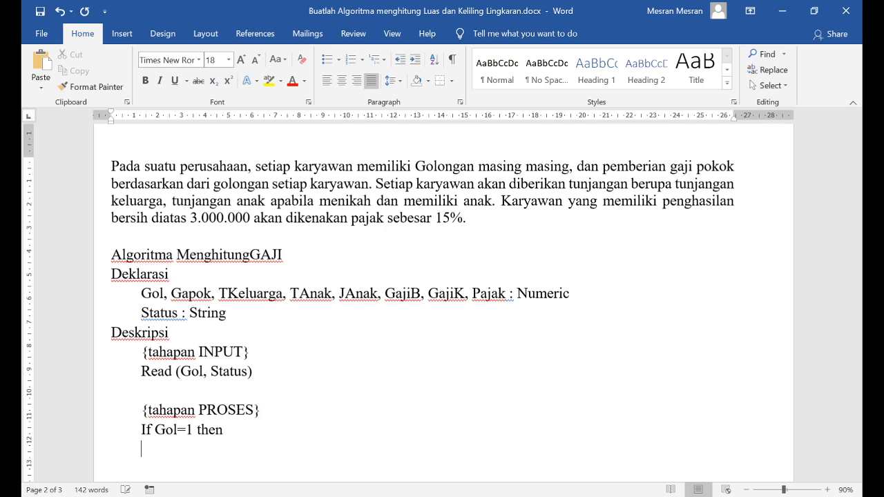
pyautogui.press('Tab')
pyautogui.write('Gaji')
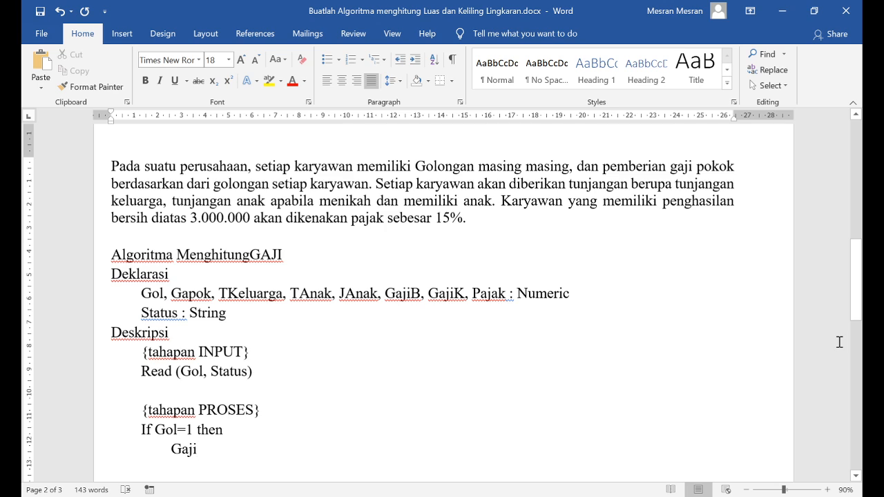
pyautogui.write(' = 250')
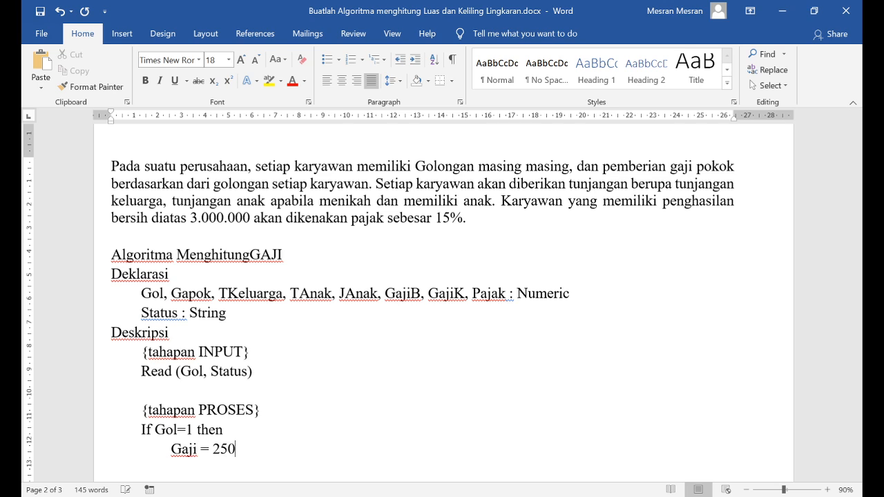
pyautogui.write('0000')
# Add the branch "ElseIf Gol = 2 Then" with the indented assignment "Gaji = 3500000" beneath it
pyautogui.press('Return')
pyautogui.press('Tab')
pyautogui.write('Else')
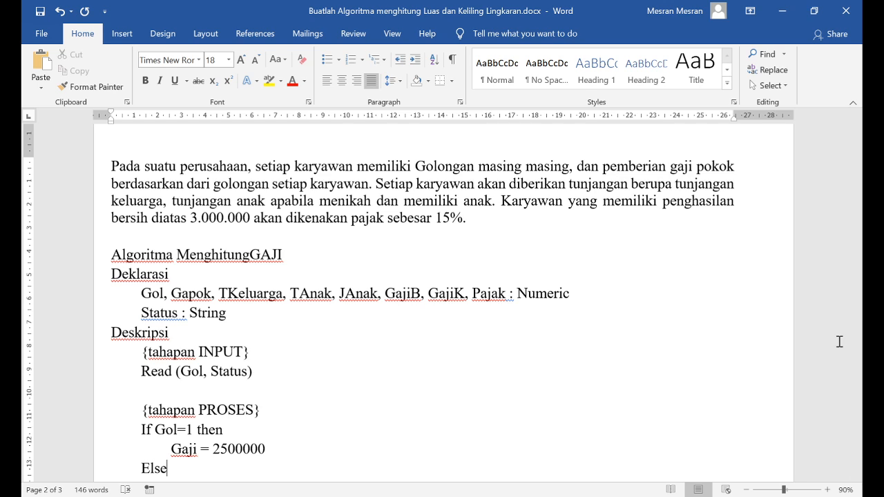
pyautogui.write('If Gol')
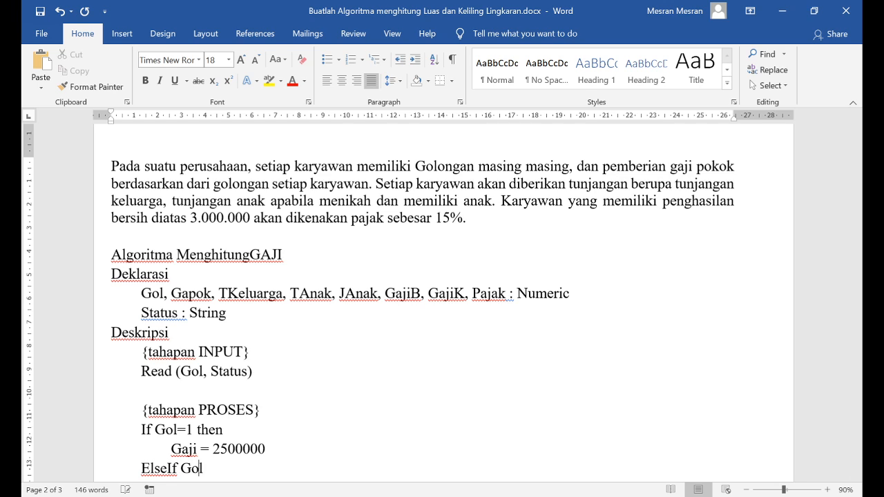
pyautogui.write(' = 2 Then')
pyautogui.press('Return')
pyautogui.press('Tab')
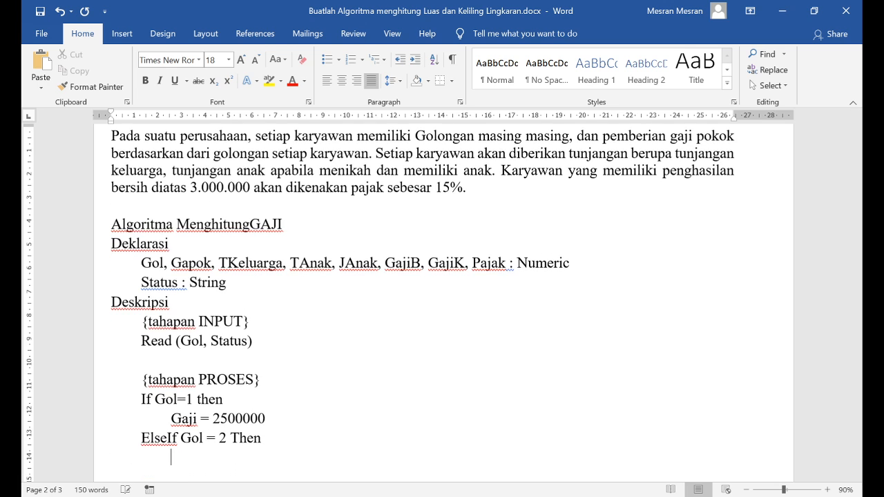
pyautogui.write('Gaji = 3500')
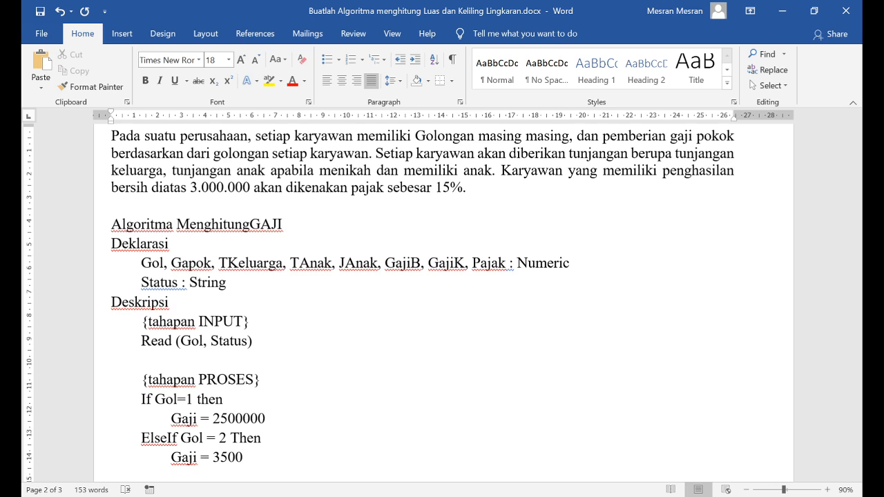
pyautogui.write('000')
# Close the conditional block with "Endif" and check the salary values assigned in its two branches
pyautogui.scroll(-1, 406, 373)
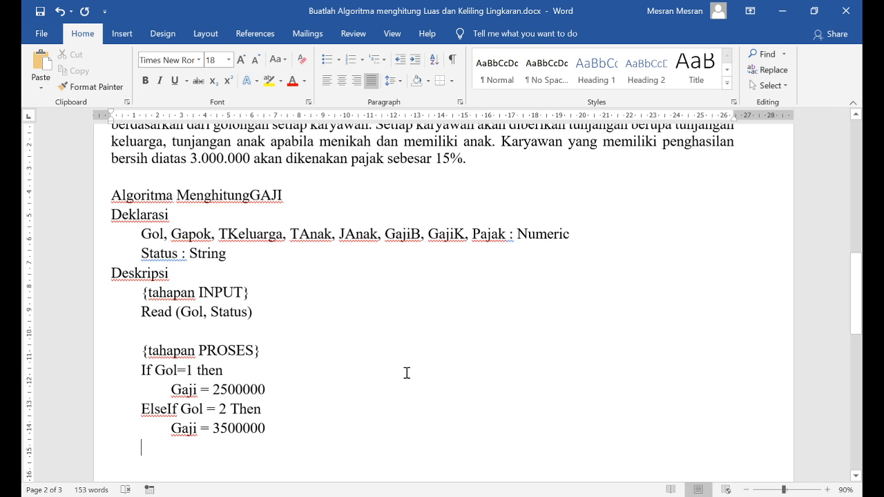
pyautogui.write('Endif')
pyautogui.moveTo(141, 369); pyautogui.dragTo(190, 448)
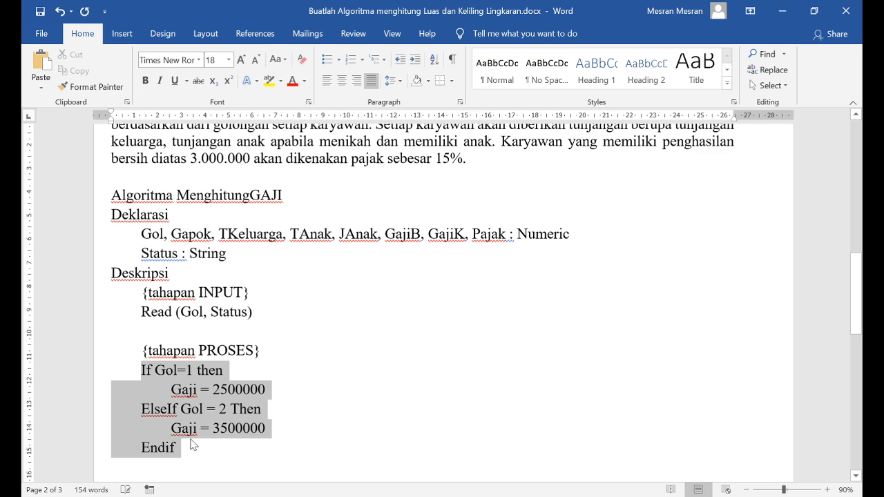
pyautogui.click(194, 376)
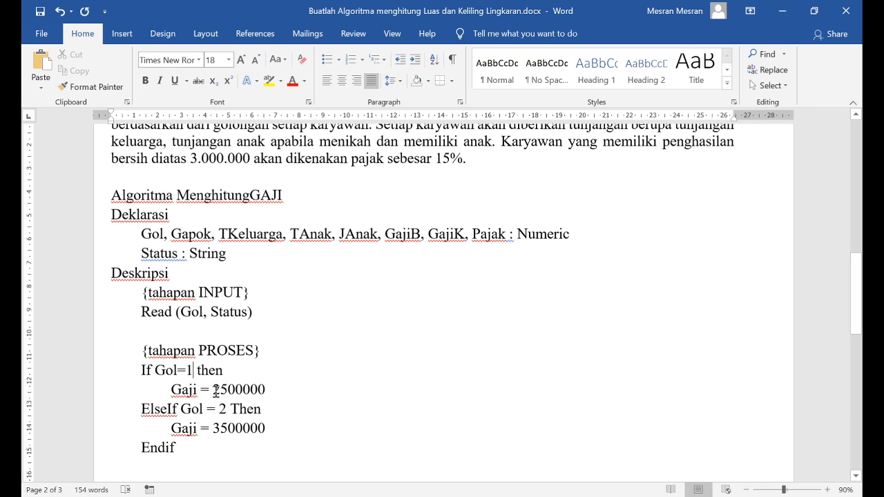
pyautogui.moveTo(213, 391); pyautogui.dragTo(273, 391)
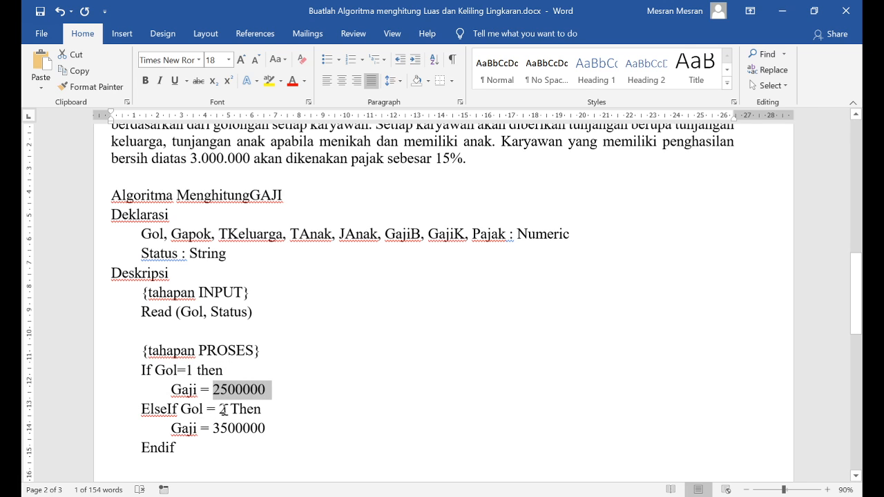
pyautogui.moveTo(213, 429); pyautogui.dragTo(272, 429)
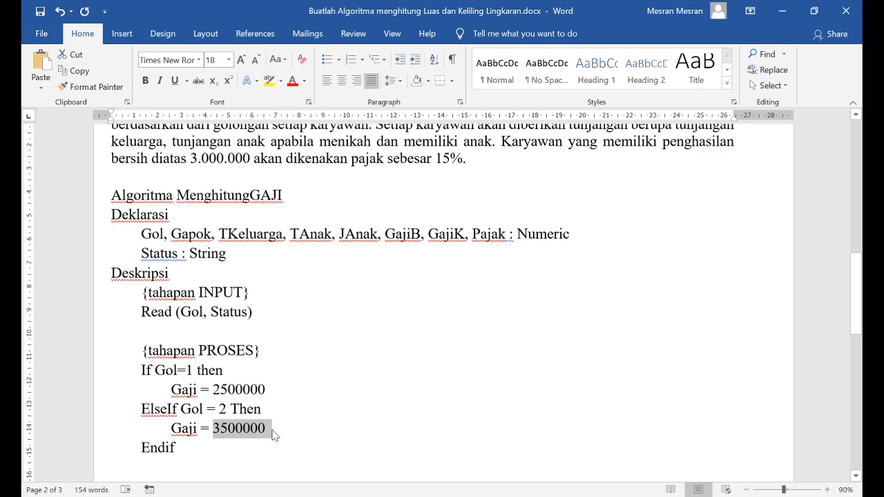
# Insert an "Else" branch with the indented assignment "Gaji = 0" before Endif
pyautogui.click(322, 427)
pyautogui.press('Return')
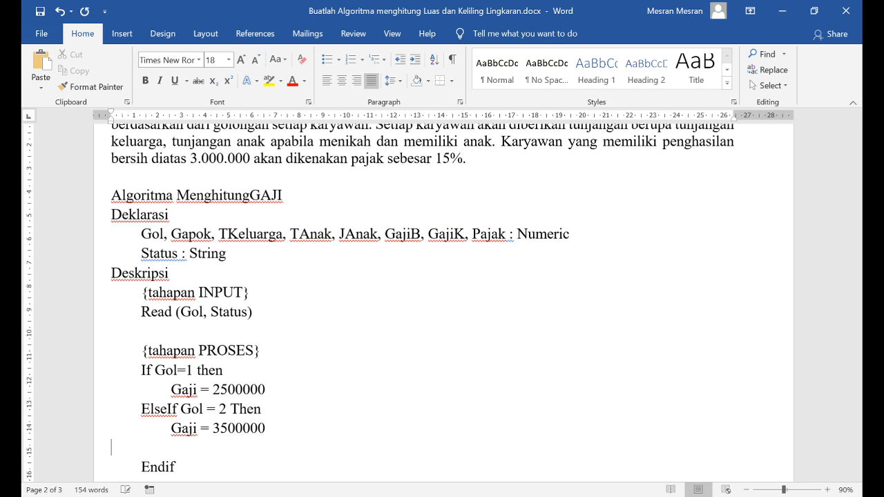
pyautogui.press('BackSpace')
pyautogui.press('Return')
pyautogui.write('Else')
pyautogui.press('Return')
pyautogui.press('Tab')
pyautogui.write('Gaji = 0')
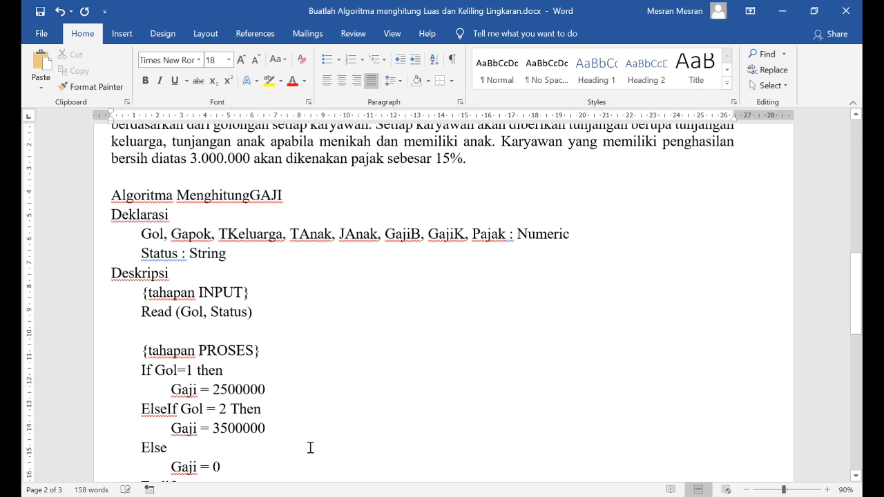
pyautogui.scroll(-1, 270, 358)
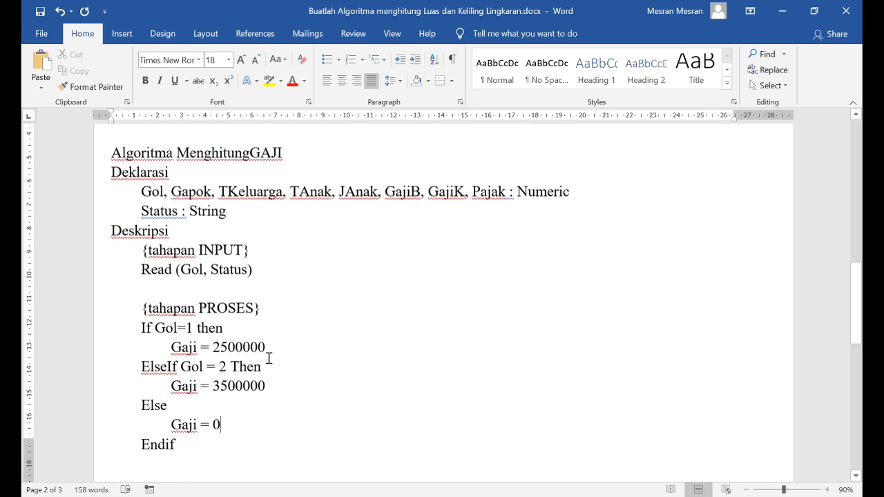
# Compare the If–Endif block's salary per Gol with the problem paragraph's rule for basic pay by golongan
pyautogui.click(194, 439)
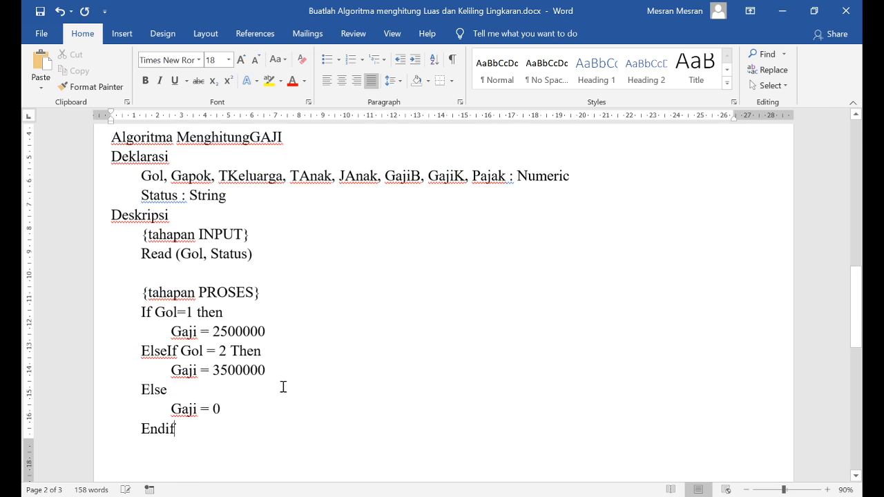
pyautogui.moveTo(172, 332); pyautogui.dragTo(267, 331)
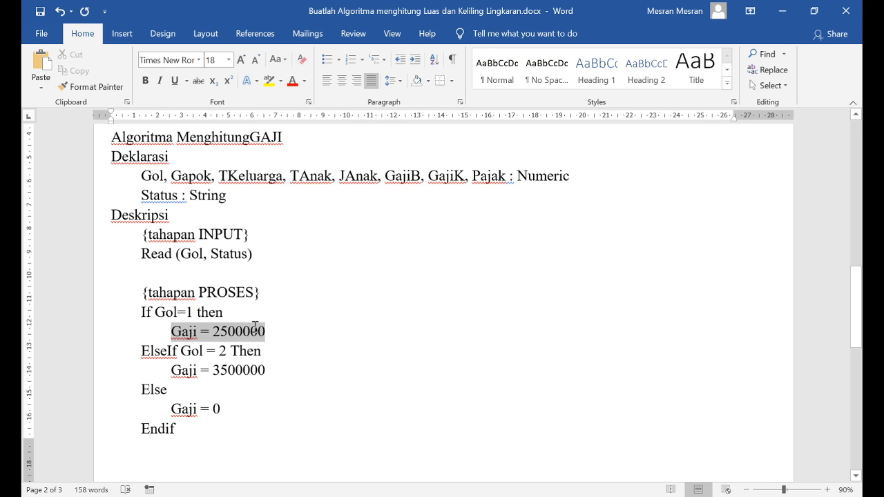
pyautogui.click(165, 312)
pyautogui.scroll(2, 516, 336)
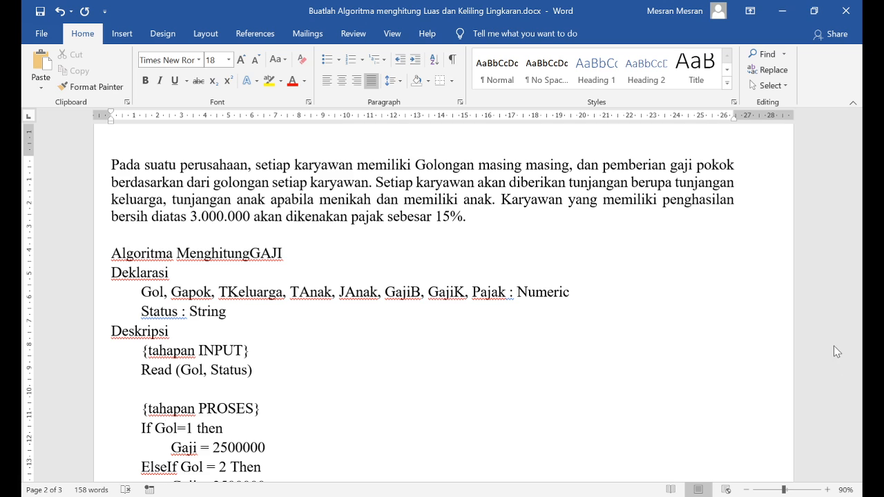
pyautogui.moveTo(601, 166); pyautogui.dragTo(726, 168)
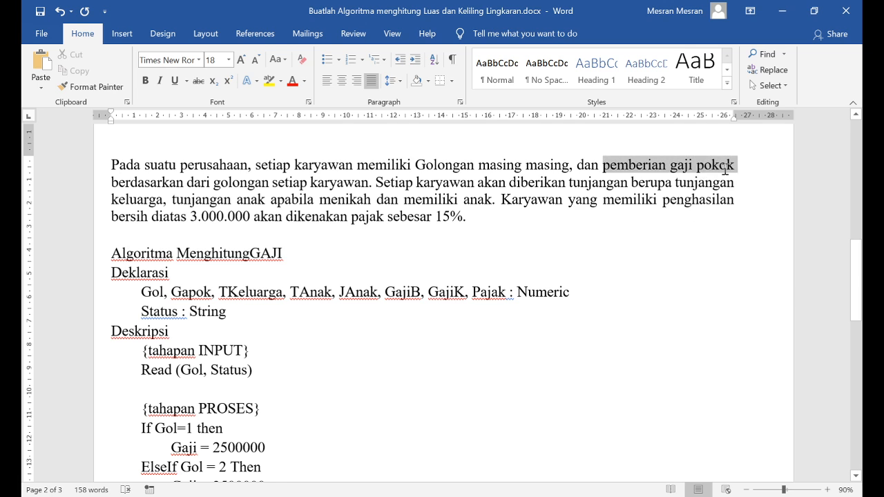
pyautogui.moveTo(115, 183); pyautogui.dragTo(367, 183)
pyautogui.scroll(-2, 209, 327)
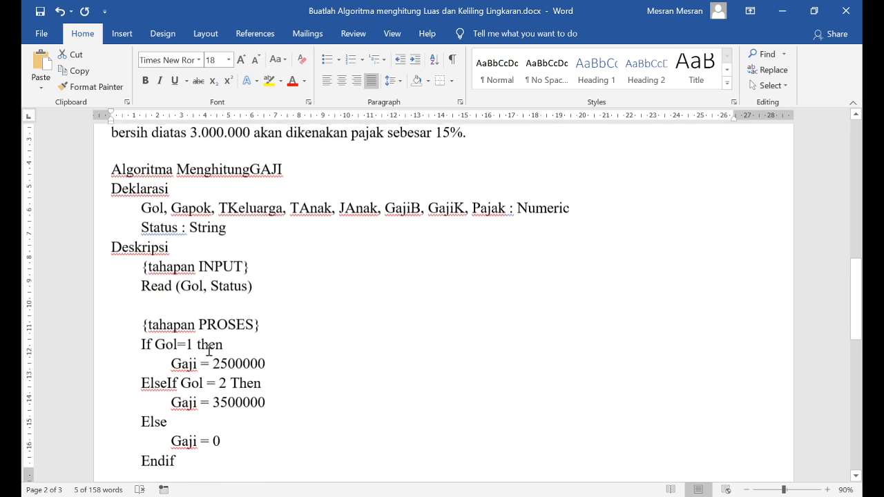
pyautogui.moveTo(141, 342); pyautogui.dragTo(214, 465)
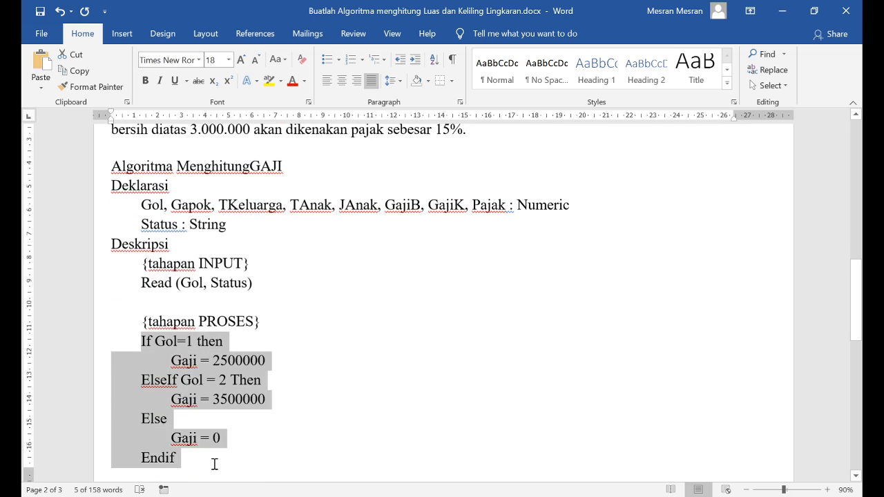
pyautogui.click(193, 341)
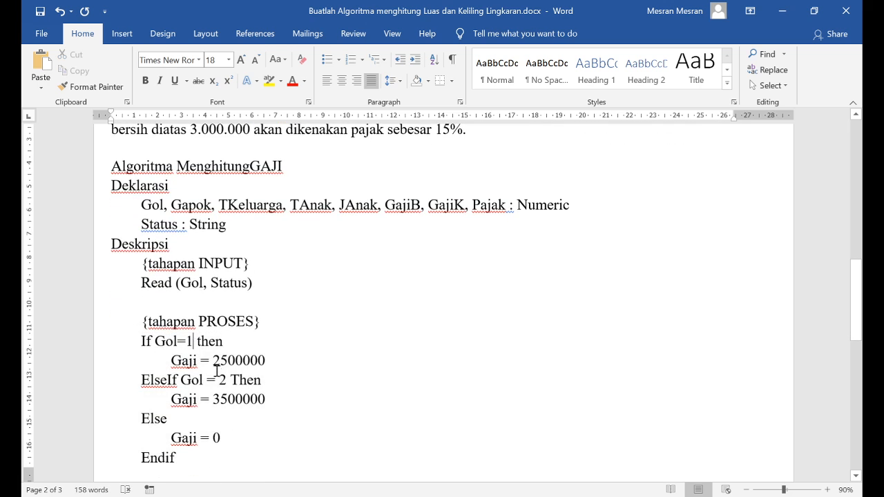
pyautogui.click(222, 386)
pyautogui.scroll(3, 275, 360)
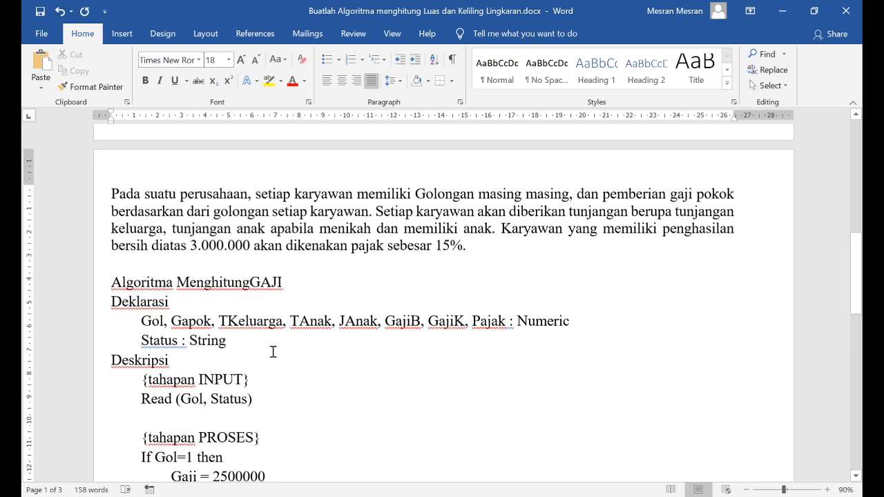
# Examine the paragraph's family and child allowance conditions, menikah and memiliki anak, against the Status variable in the Read statement
pyautogui.moveTo(376, 217); pyautogui.dragTo(502, 230)
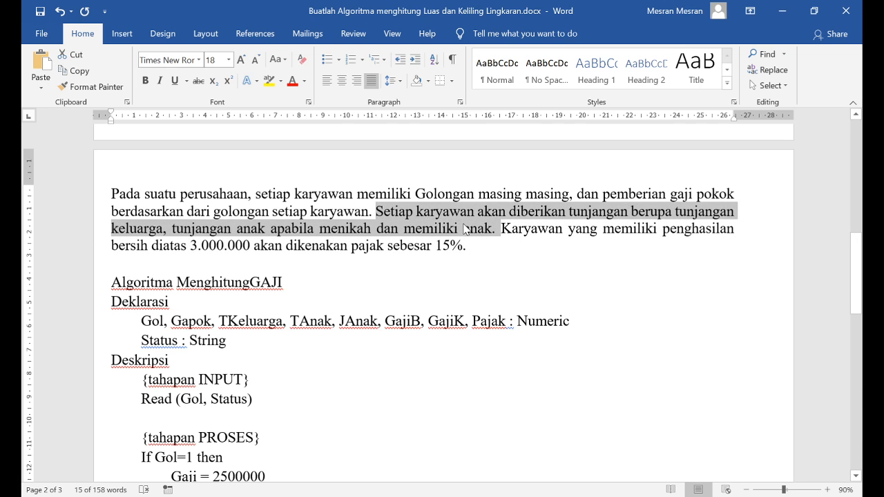
pyautogui.click(333, 230)
pyautogui.moveTo(320, 230); pyautogui.dragTo(371, 237)
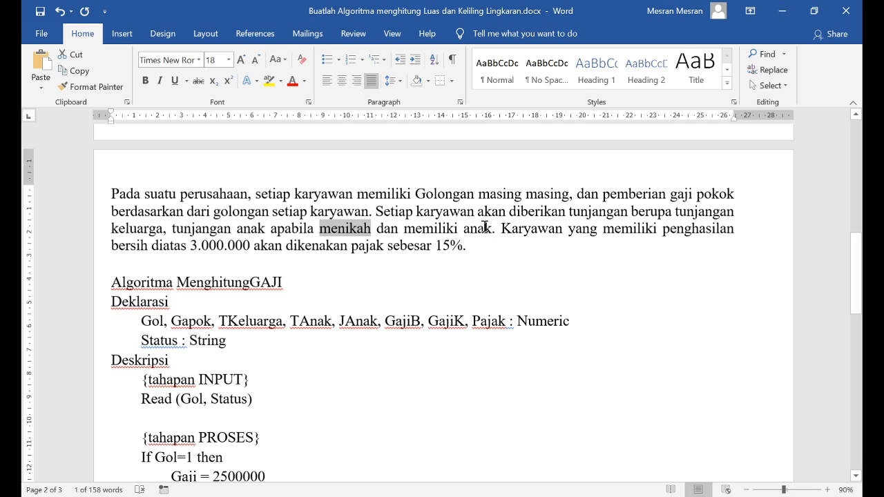
pyautogui.moveTo(492, 230); pyautogui.dragTo(412, 229)
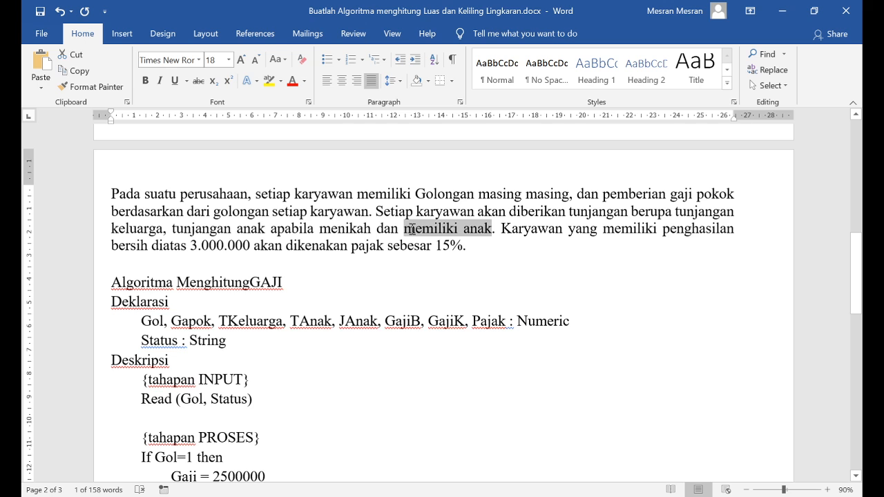
pyautogui.scroll(-3, 256, 301)
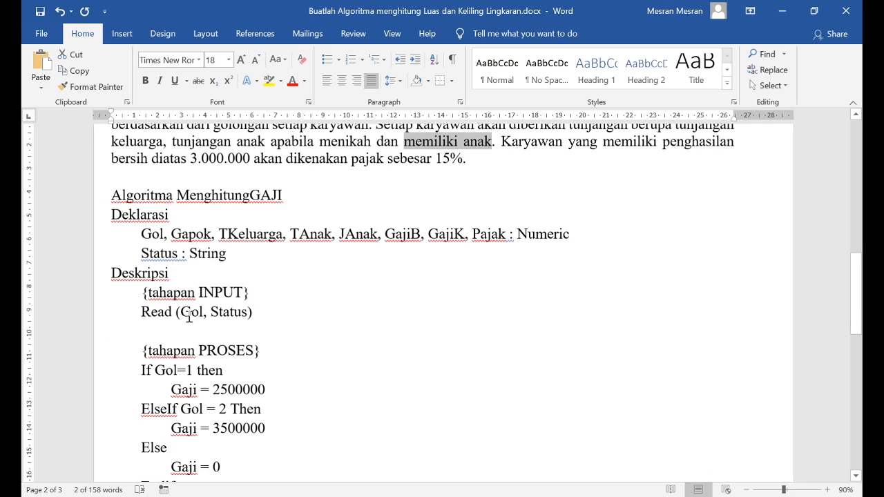
pyautogui.moveTo(181, 313); pyautogui.dragTo(250, 312)
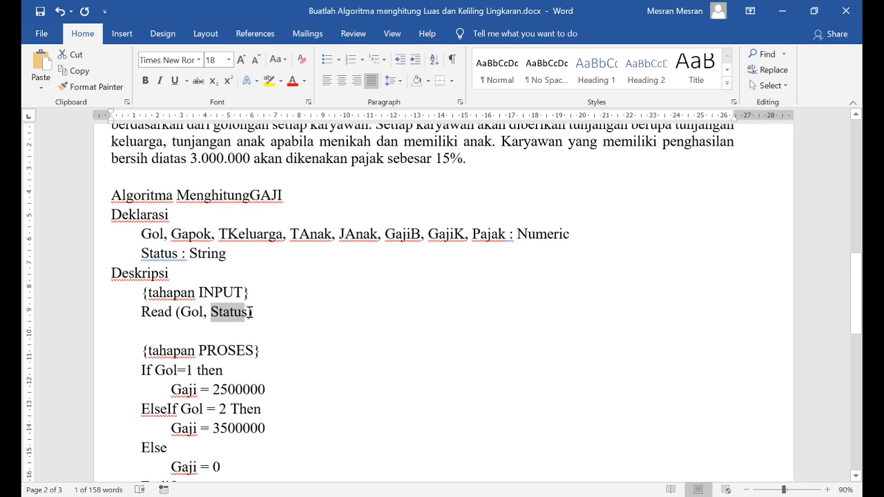
pyautogui.scroll(-3, 225, 358)
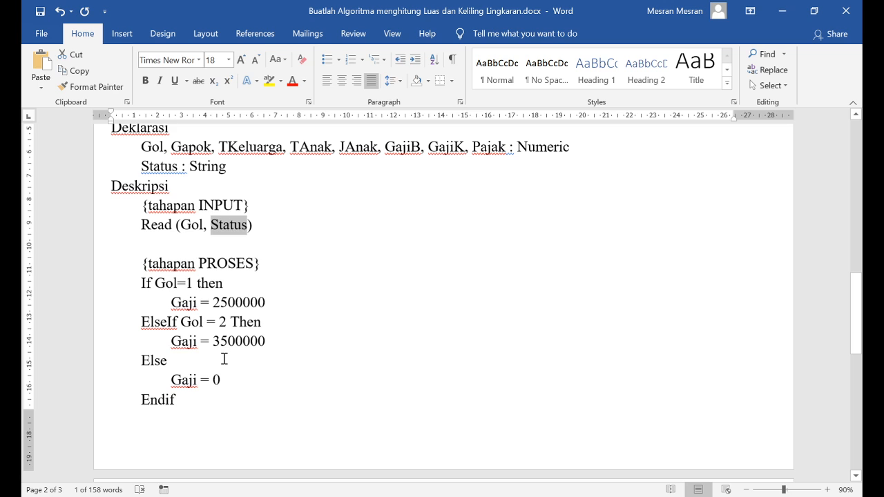
# Insert a second input statement "Read (Status, JAnak)" below "Read (Gol, Status)", followed by an empty line
pyautogui.click(158, 244)
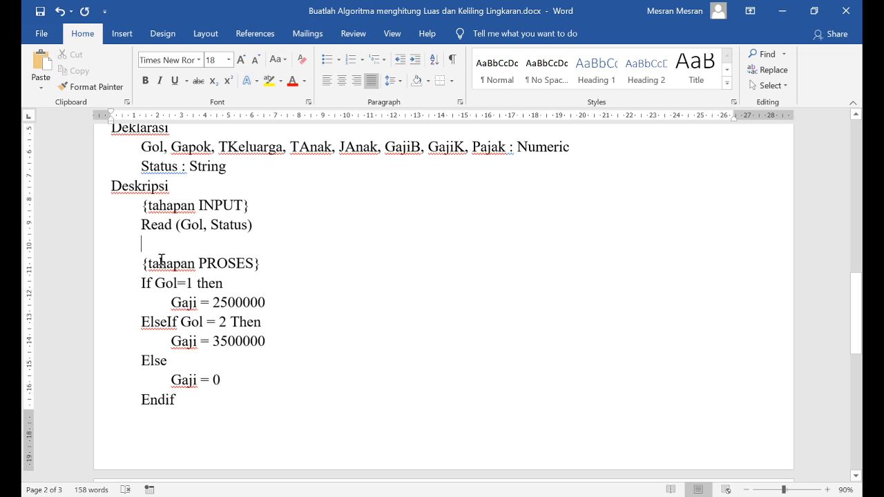
pyautogui.write('Read')
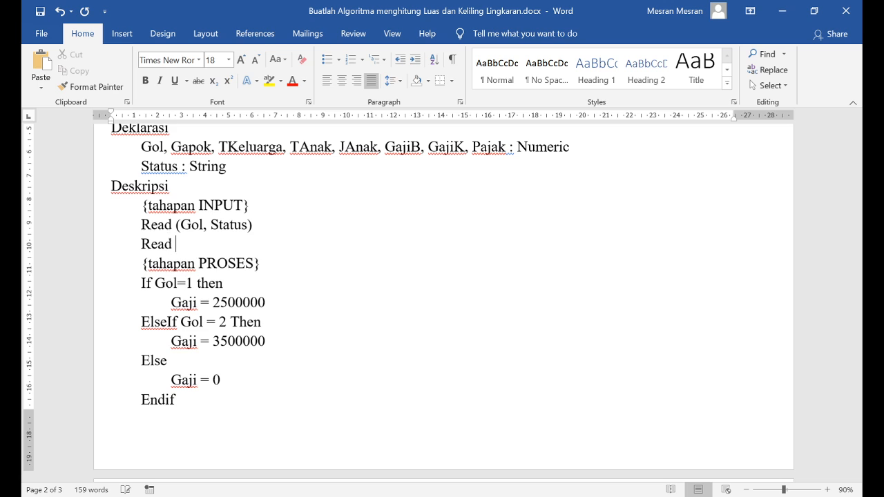
pyautogui.write(' ()')
pyautogui.press('Left')
pyautogui.write('Status, JAnak')
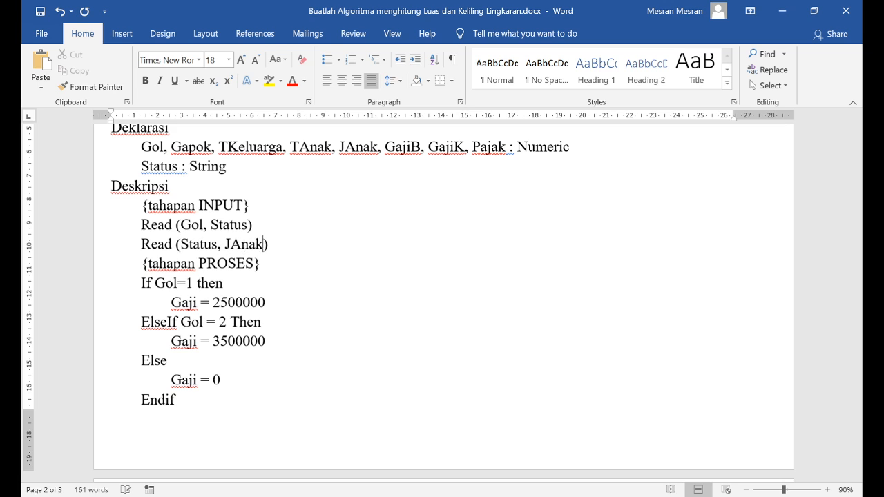
pyautogui.press('Return')
pyautogui.press('BackSpace')
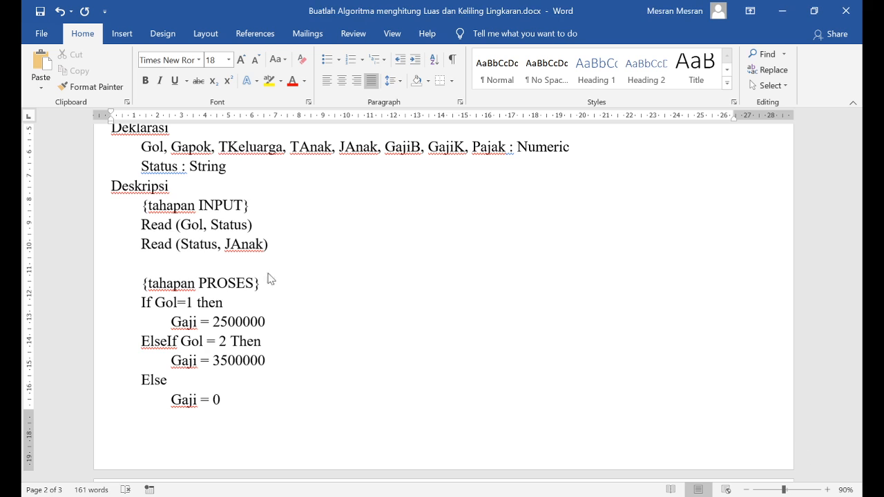
pyautogui.doubleClick(195, 244)
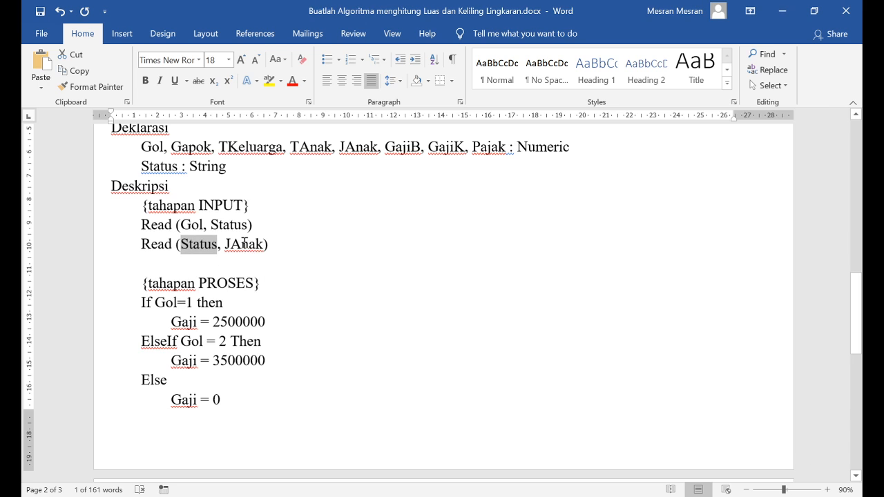
pyautogui.doubleClick(245, 244)
pyautogui.scroll(-2, 199, 280)
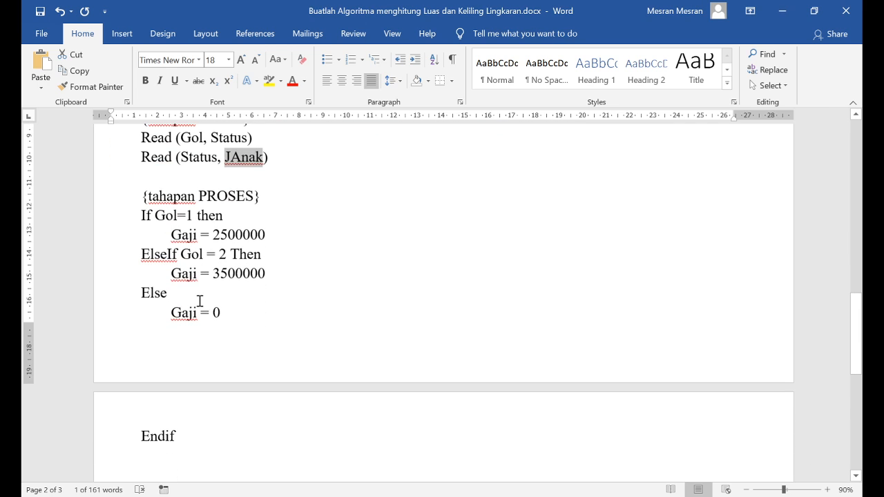
pyautogui.scroll(1, 208, 290)
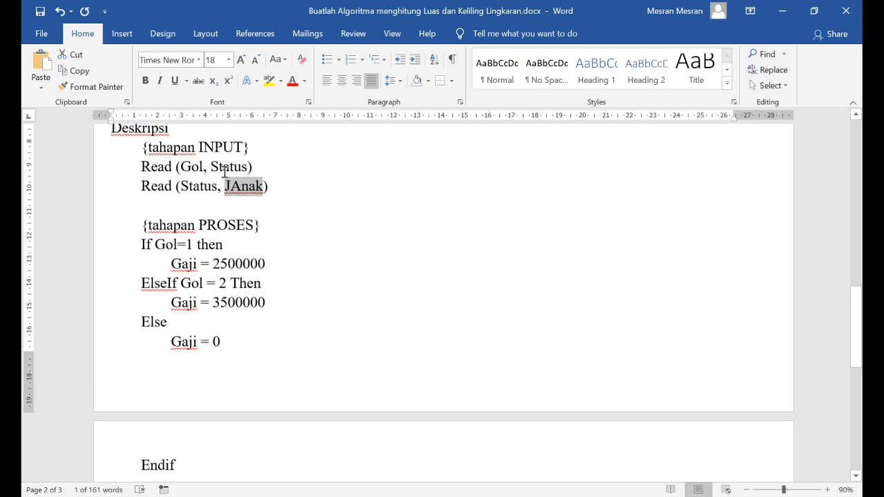
# Add JAnak to the "Read (Gol, Status)" statement and delete the redundant "Read (Status, JAnak)" line
pyautogui.doubleClick(231, 166)
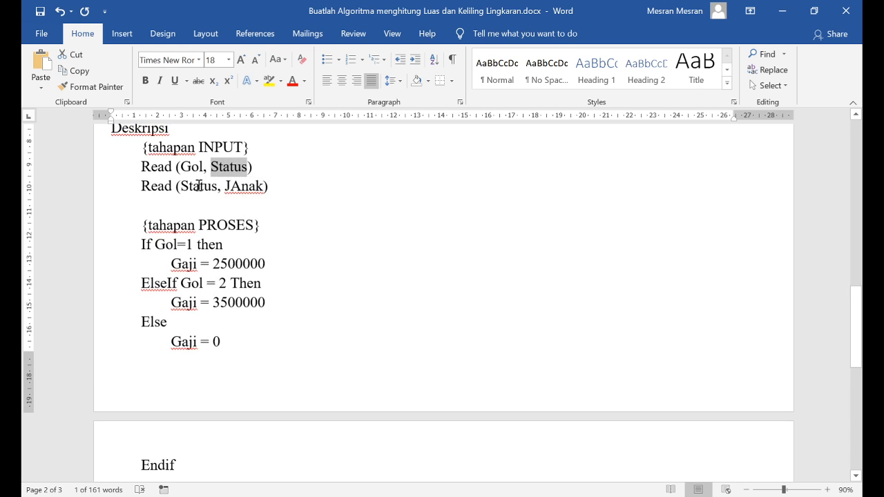
pyautogui.click(250, 170)
pyautogui.scroll(1, 411, 280)
pyautogui.write(', JAnak')
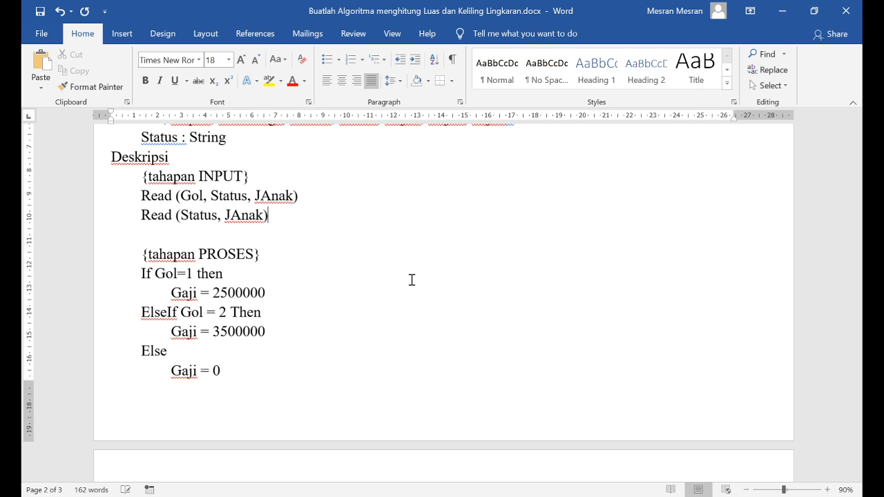
pyautogui.hotkey('ctrl', 'shift', 'Left')
pyautogui.hotkey('ctrl', 'shift', 'Left')
pyautogui.hotkey('ctrl', 'shift', 'Left')
pyautogui.hotkey('ctrl', 'shift', 'Left')
pyautogui.hotkey('ctrl', 'shift', 'Left')
pyautogui.press('BackSpace')
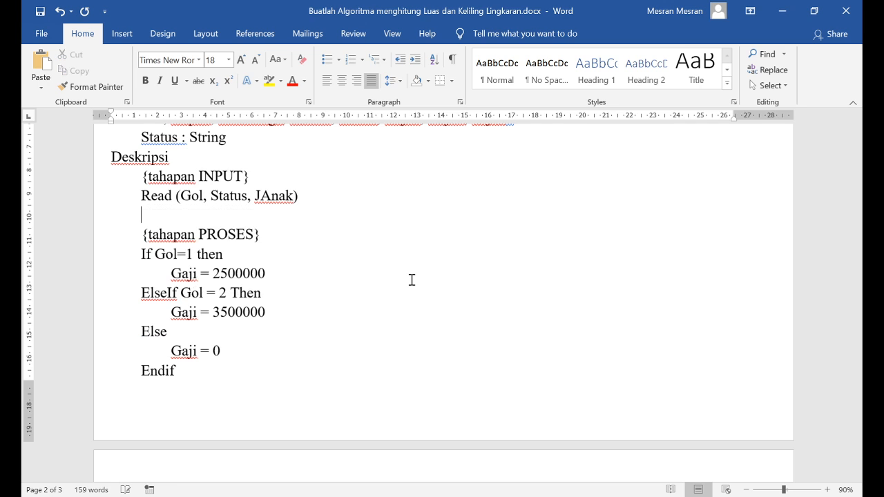
# Reduce the page's bottom margin by about half to make room for more lines after Endif
pyautogui.click(223, 391)
pyautogui.scroll(-3, 288, 338)
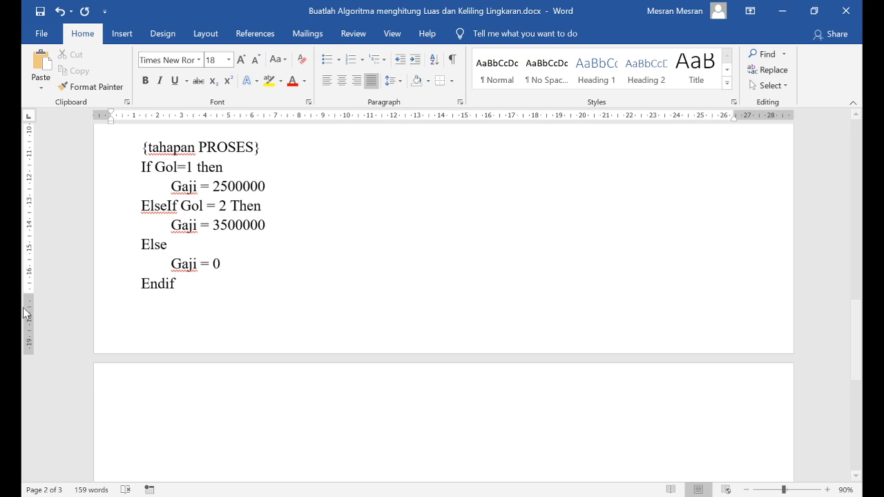
pyautogui.moveTo(29, 294); pyautogui.dragTo(29, 324)
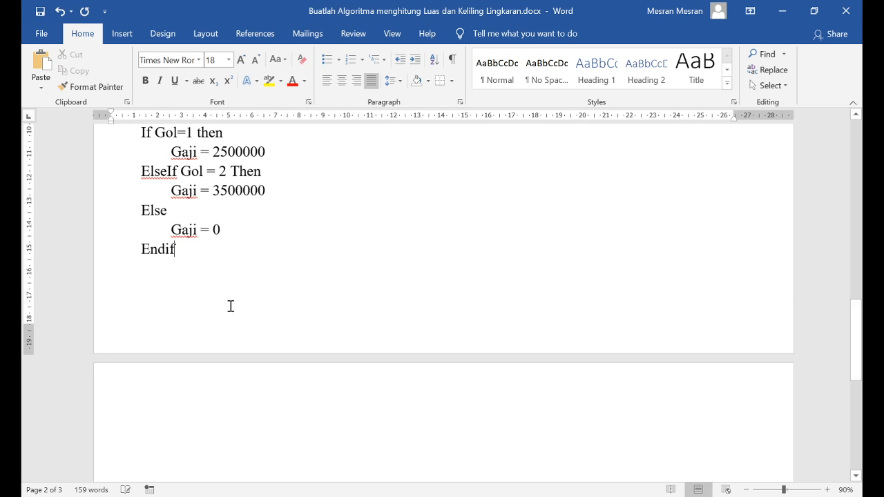
# Add the condition line "If Status= “MENIKAH” then" below the Endif of the Gol block
pyautogui.scroll(10, 231, 306)
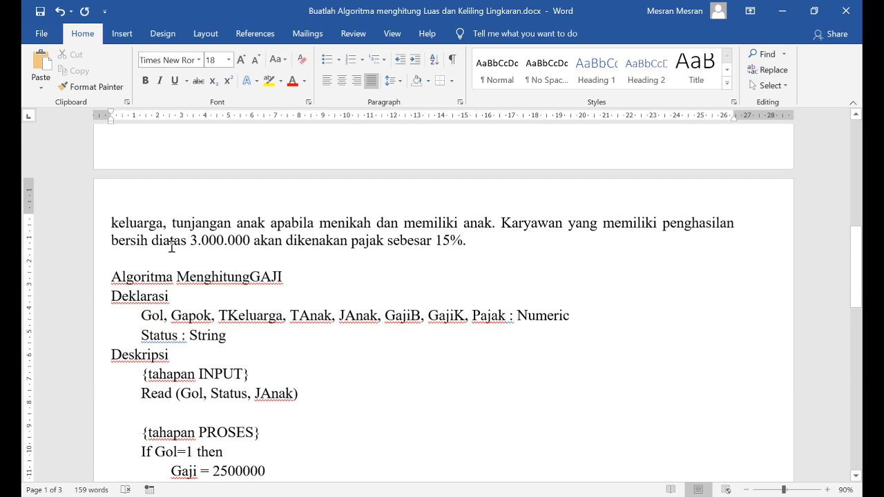
pyautogui.scroll(-8, 171, 246)
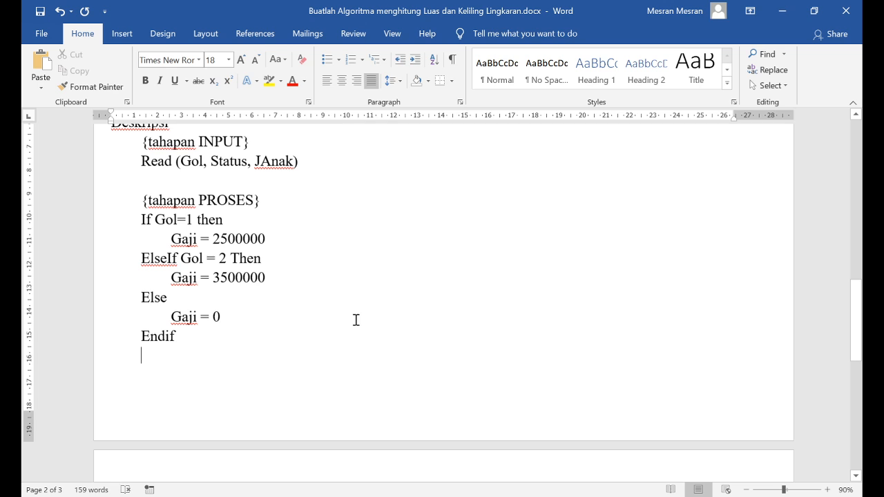
pyautogui.write('if ')
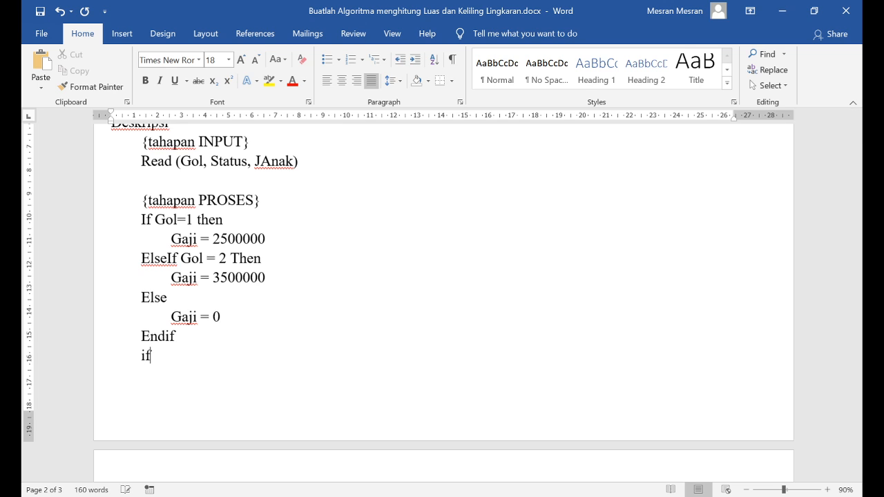
pyautogui.write('Status')
pyautogui.write('= ""')
pyautogui.press('Left')
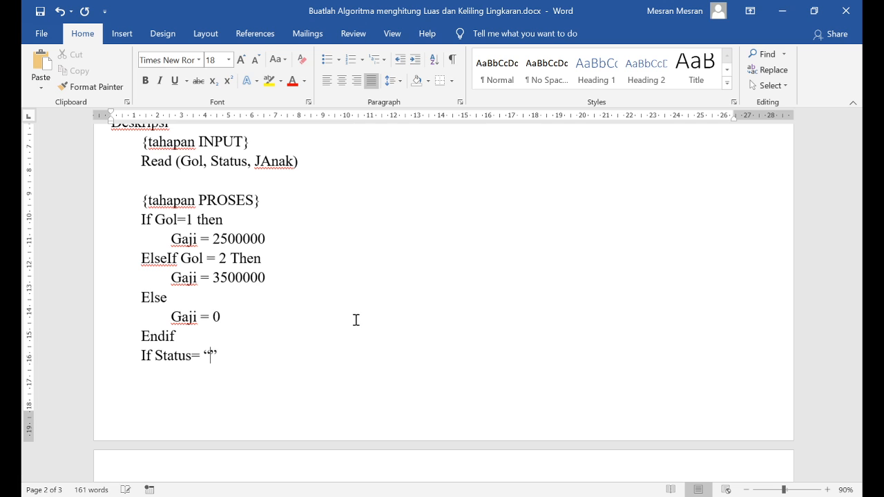
pyautogui.write('MENIKAH”')
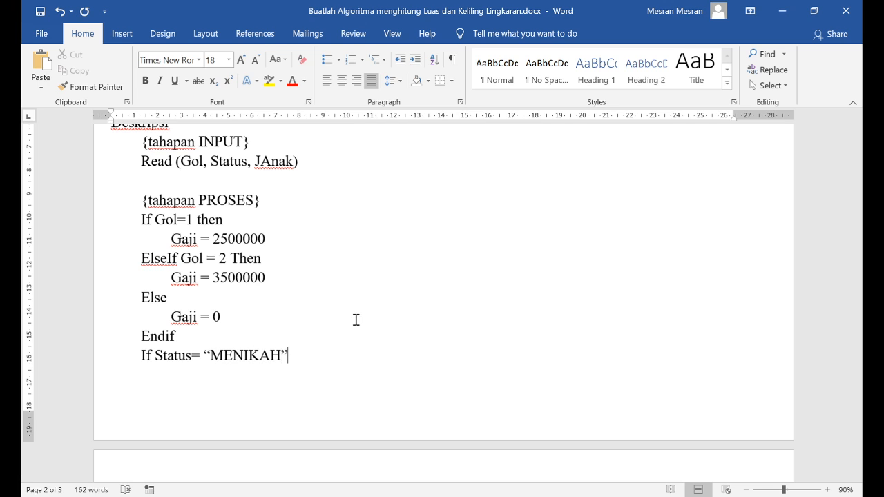
pyautogui.write(' then')
# Compare the Status condition with the word menikah in the problem paragraph and examine the quotation marks around MENIKAH
pyautogui.doubleClick(168, 356)
pyautogui.scroll(4, 306, 375)
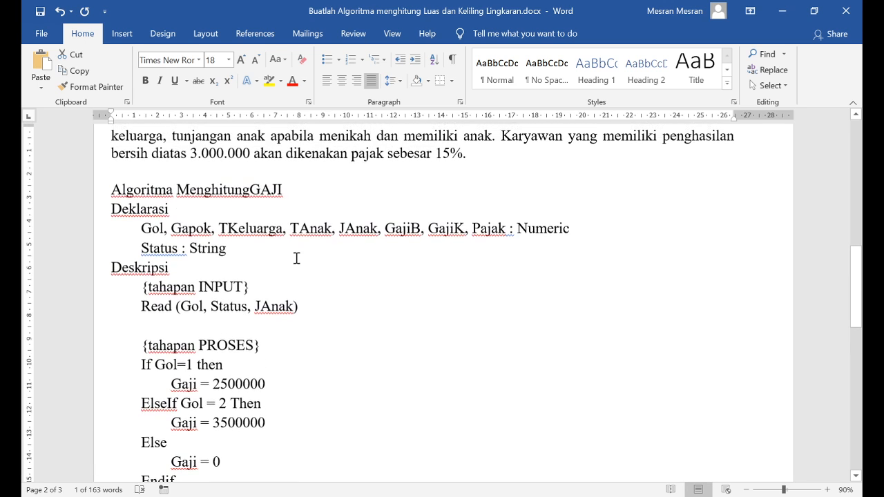
pyautogui.scroll(2, 325, 220)
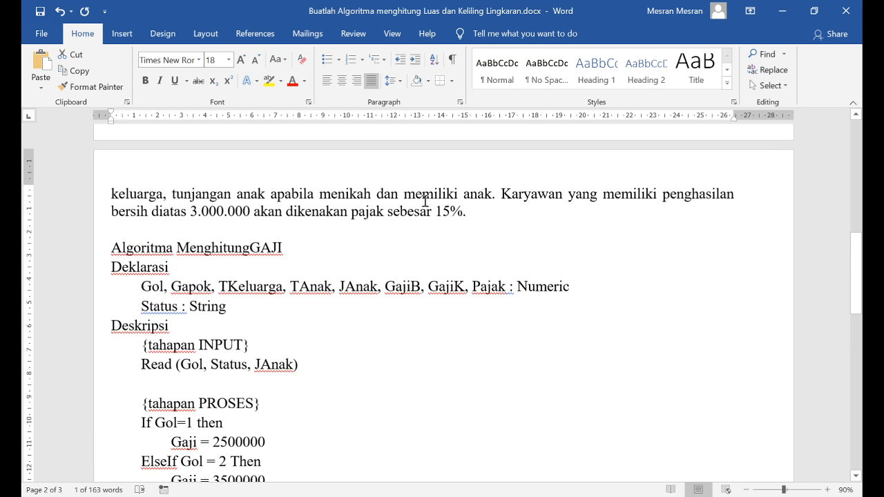
pyautogui.doubleClick(342, 199)
pyautogui.scroll(-6, 272, 319)
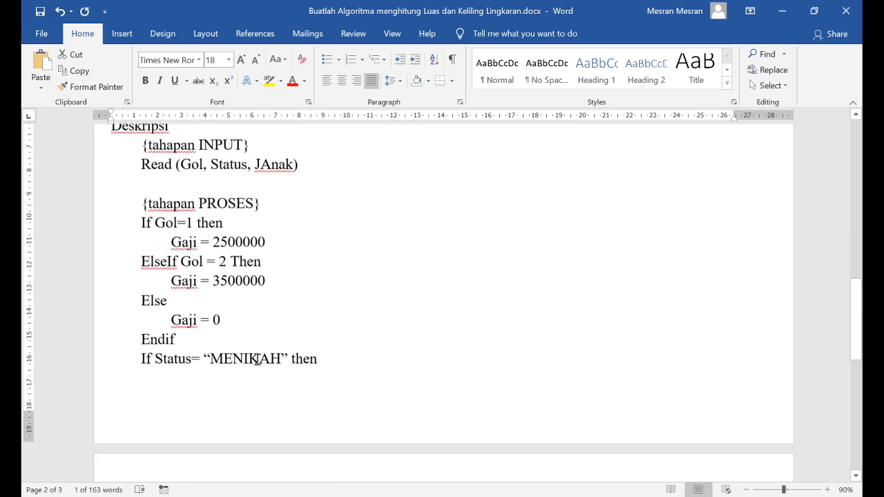
pyautogui.moveTo(210, 355); pyautogui.dragTo(282, 355)
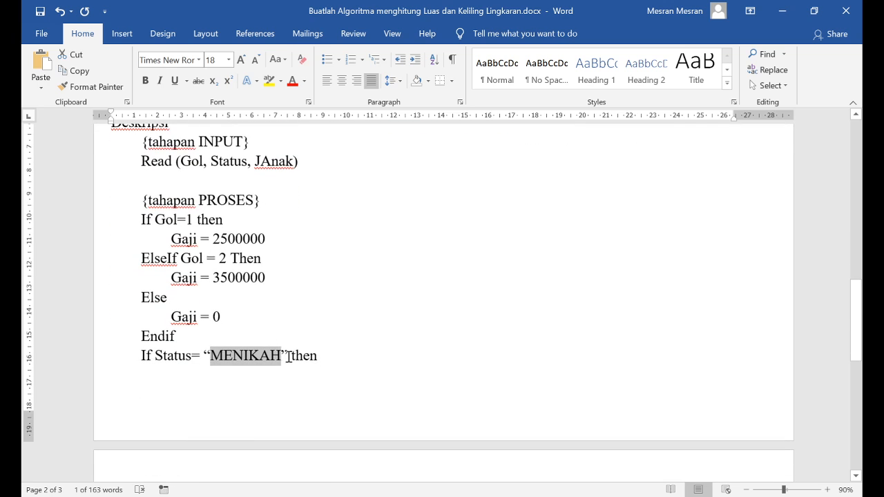
pyautogui.click(289, 356)
pyautogui.moveTo(211, 354); pyautogui.dragTo(204, 355)
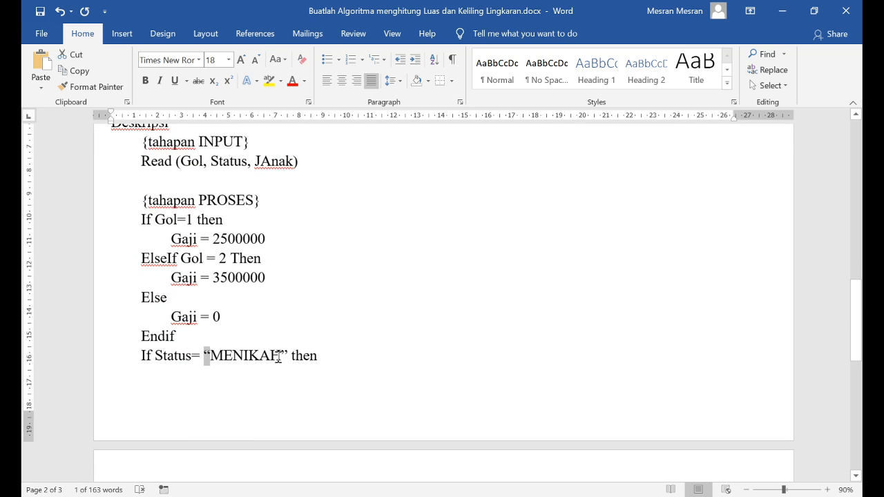
pyautogui.moveTo(281, 355); pyautogui.dragTo(291, 354)
# Add the indented assignment "TKeluarga = 0.15 * Gaji" under the MENIKAH condition
pyautogui.click(330, 356)
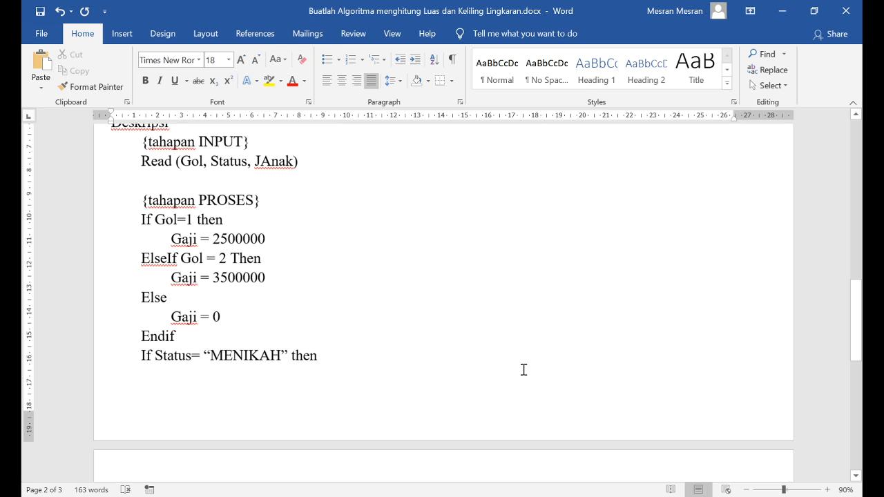
pyautogui.press('Return')
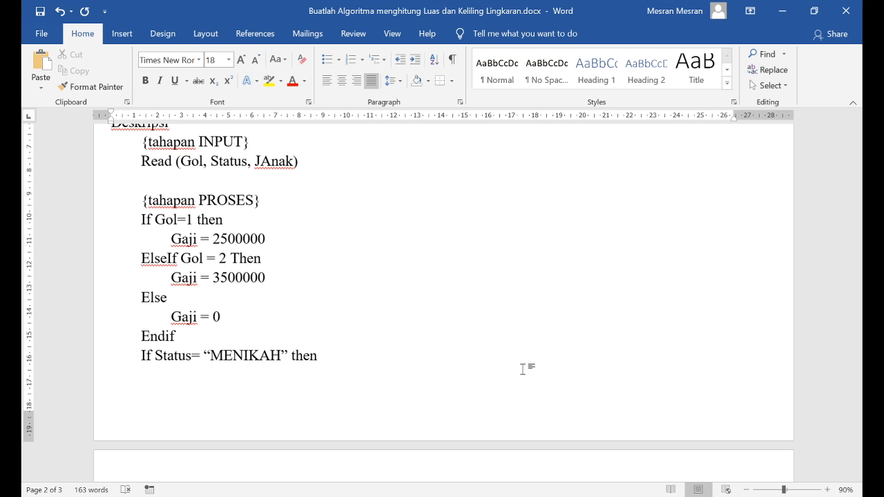
pyautogui.write('T')
pyautogui.scroll(3, 523, 370)
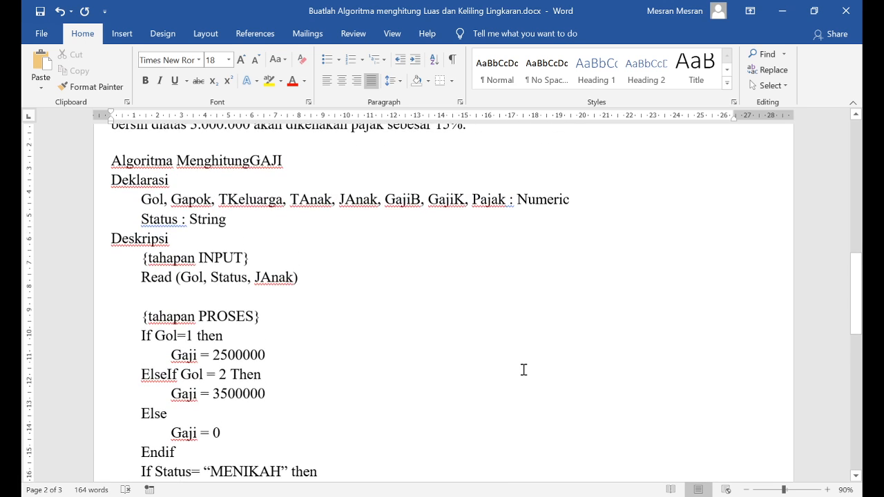
pyautogui.scroll(-2, 522, 370)
pyautogui.scroll(1, 523, 370)
pyautogui.scroll(-1, 523, 370)
pyautogui.write('Ke')
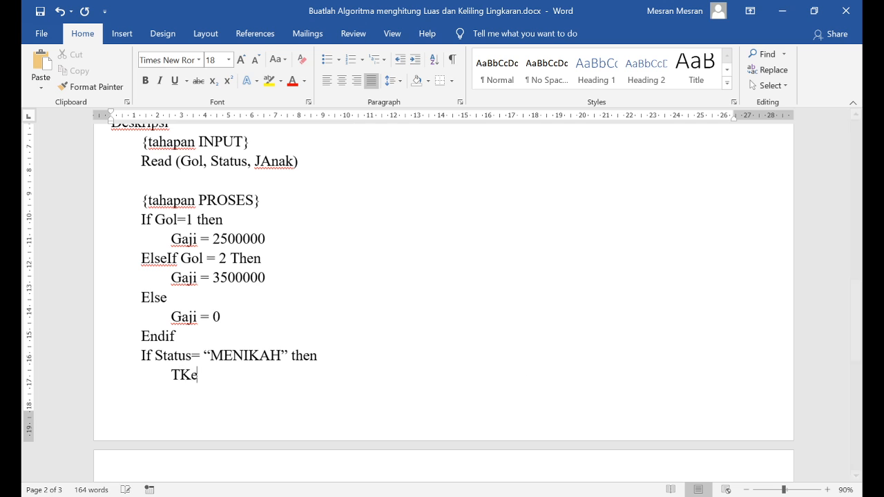
pyautogui.write('luarga ')
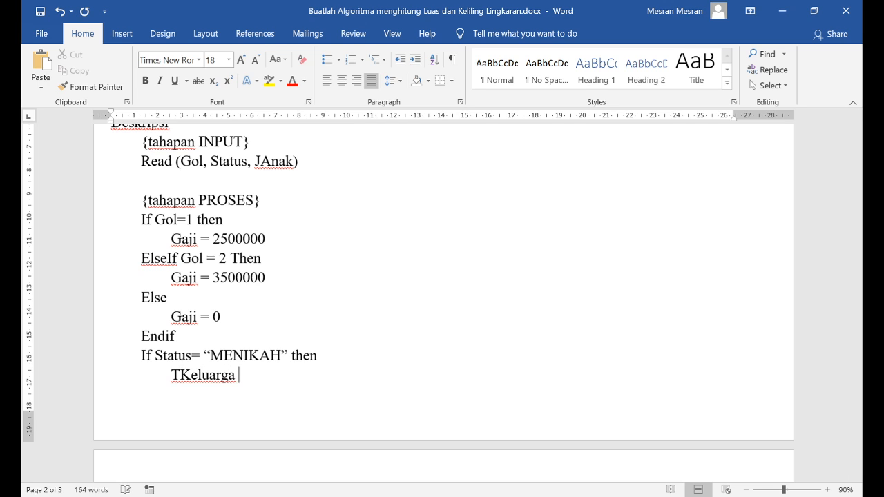
pyautogui.write('= 0.15 &')
pyautogui.press('BackSpace')
pyautogui.write('(')
pyautogui.press('BackSpace')
pyautogui.write('* Gaji')
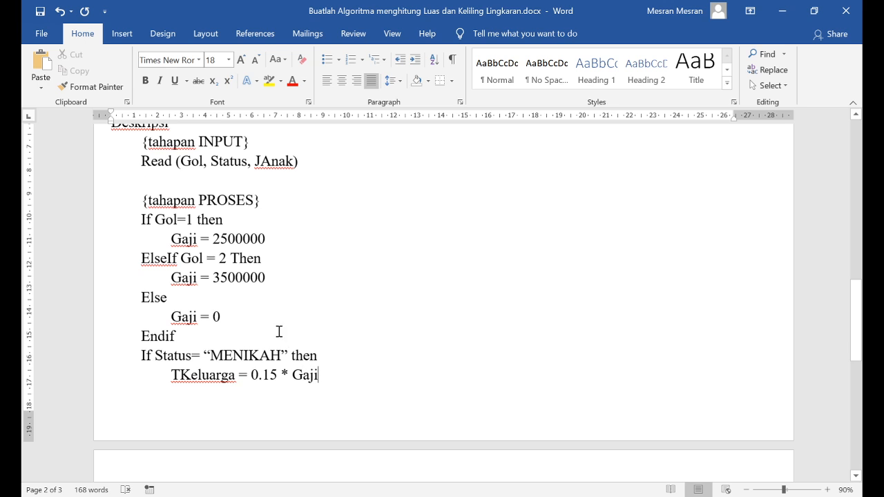
# Replace Gaji with the declared variable Gapok in the three Gol branch assignments and in the TKeluarga formula
pyautogui.scroll(2, 280, 331)
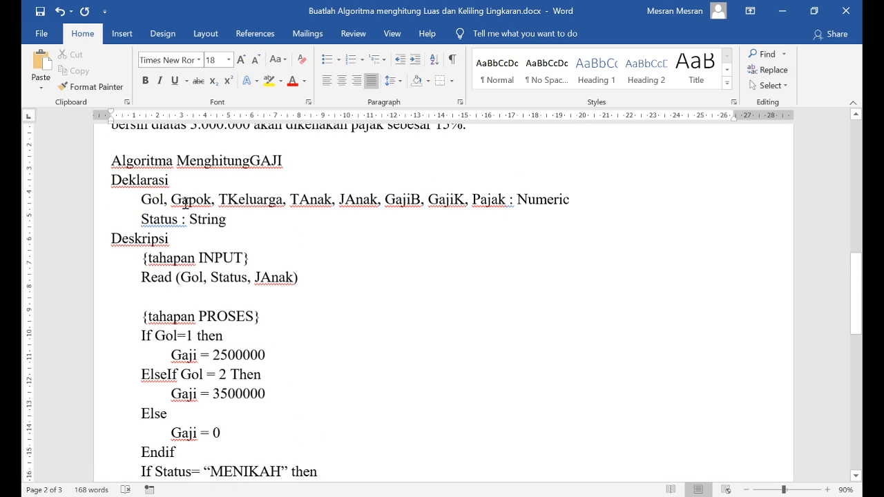
pyautogui.doubleClick(190, 198)
pyautogui.hotkey('ctrl', 'c')
pyautogui.scroll(-1, 160, 302)
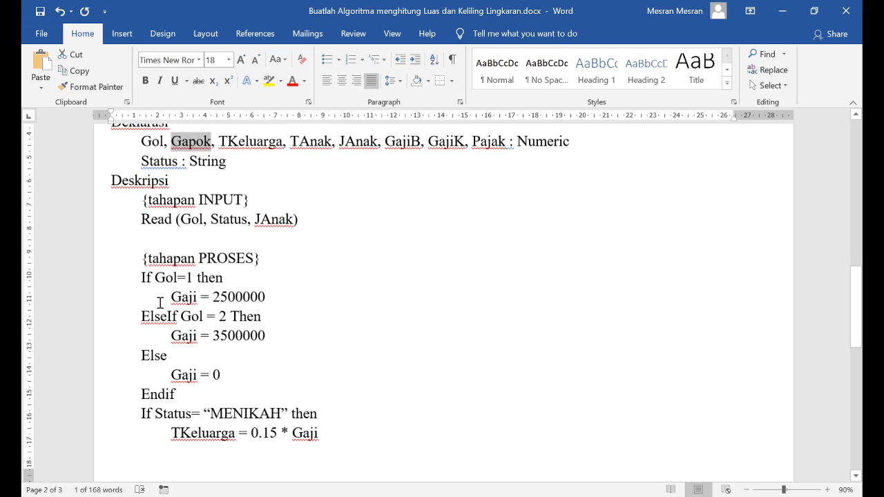
pyautogui.doubleClick(178, 299)
pyautogui.hotkey('ctrl', 'v')
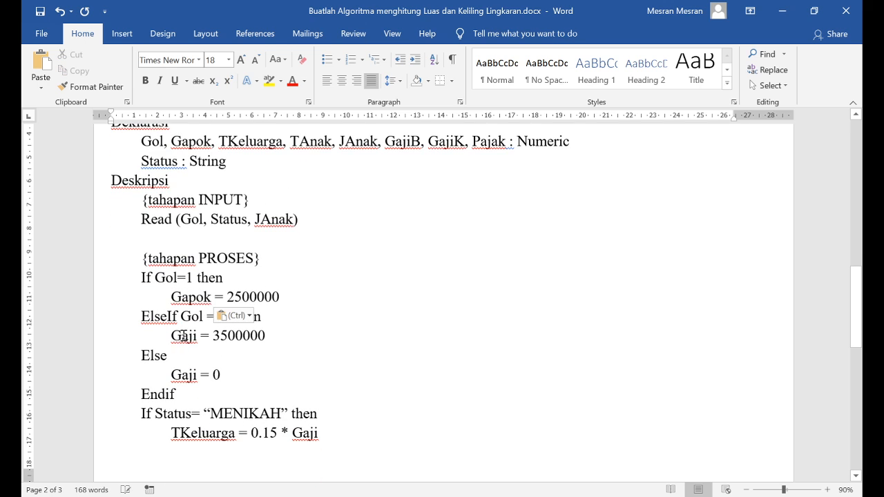
pyautogui.doubleClick(183, 335)
pyautogui.hotkey('ctrl', 'v')
pyautogui.doubleClick(181, 377)
pyautogui.hotkey('ctrl', 'v')
pyautogui.scroll(-1, 460, 387)
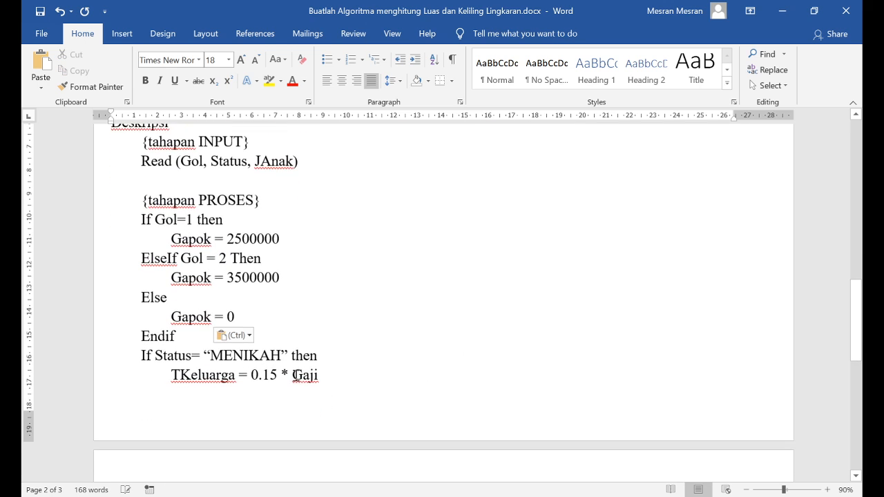
pyautogui.doubleClick(295, 374)
pyautogui.hotkey('ctrl', 'v')
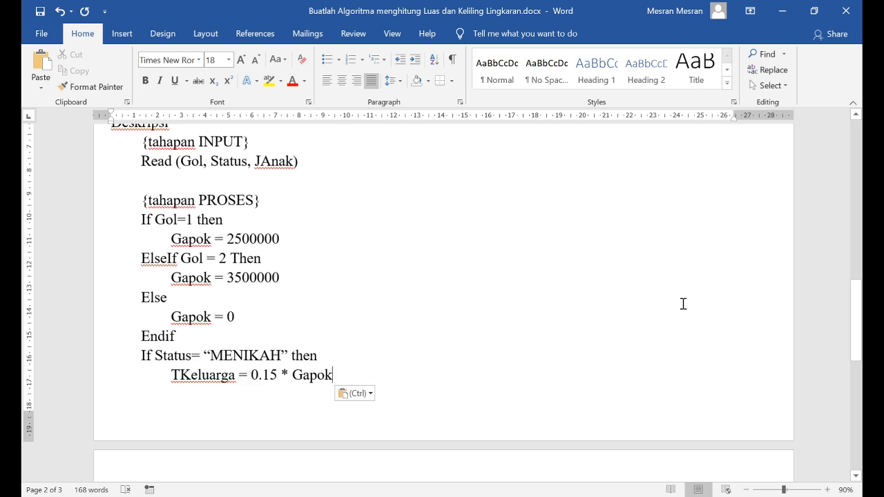
# Complete the MENIKAH condition with an Else branch containing the indented assignment "TKeluarga = 0" and a closing "Endif"
pyautogui.press('Down')
pyautogui.write('Else')
pyautogui.press('Return')
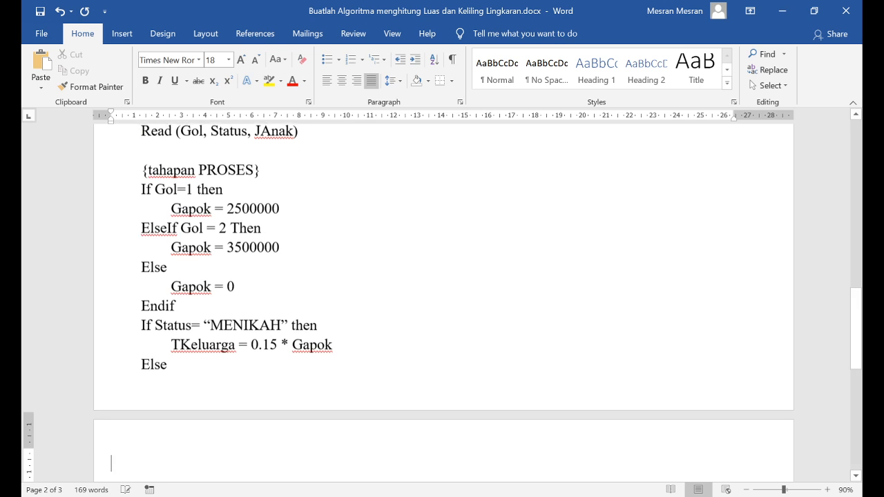
pyautogui.write('T')
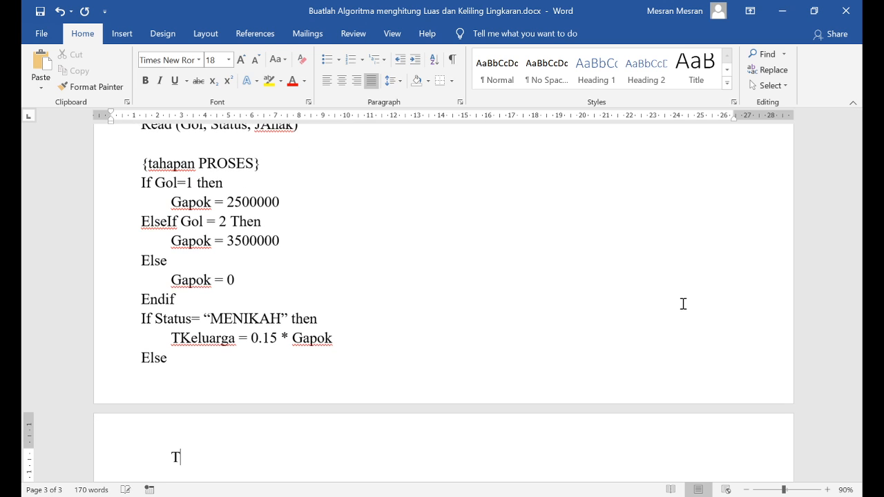
pyautogui.write('ek')
pyautogui.press('BackSpace')
pyautogui.press('BackSpace')
pyautogui.write('Keluarga = 0 ')
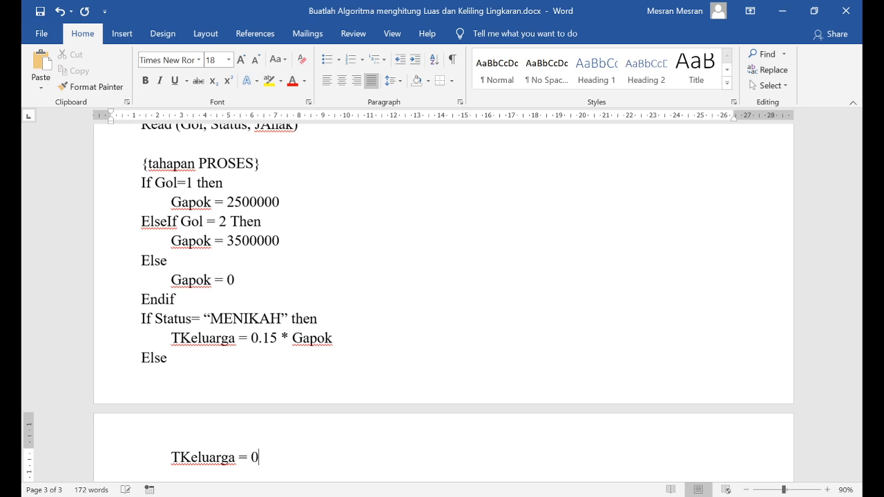
pyautogui.write('Endif')
# Examine how If, the indented assignments, Else and Endif pair up and align in the Status block
pyautogui.scroll(-1, 395, 347)
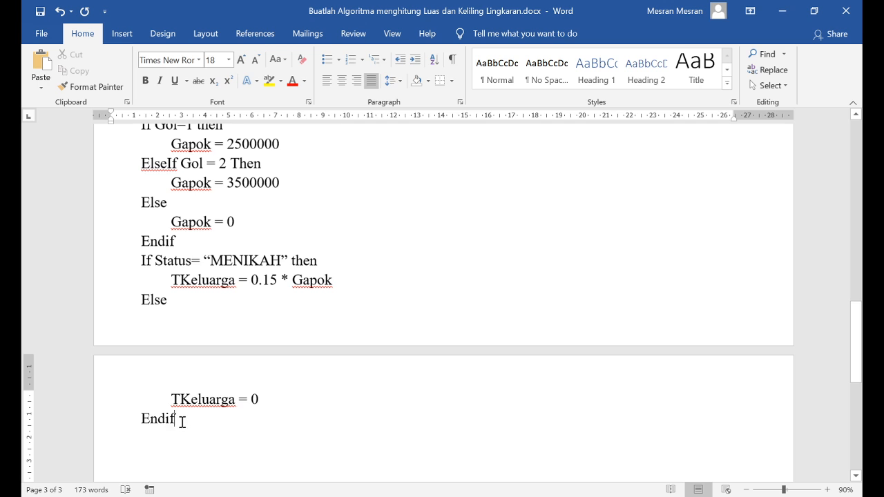
pyautogui.moveTo(180, 420); pyautogui.dragTo(139, 418)
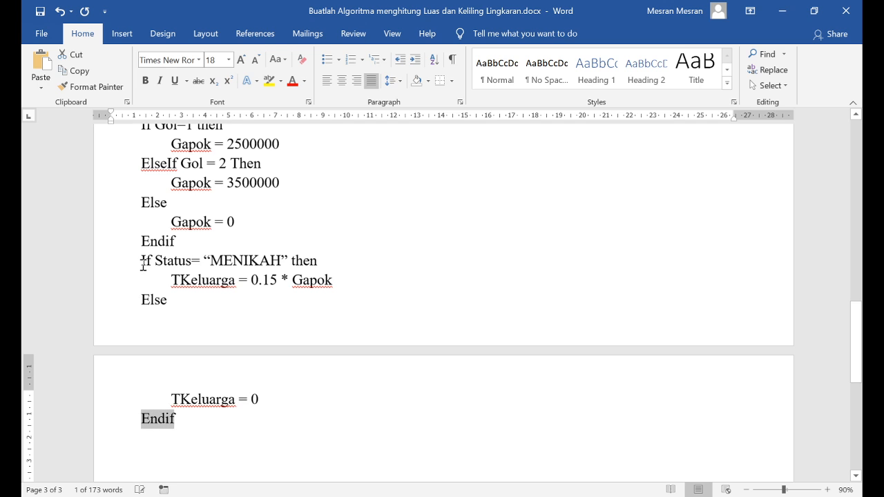
pyautogui.moveTo(139, 261); pyautogui.dragTo(151, 264)
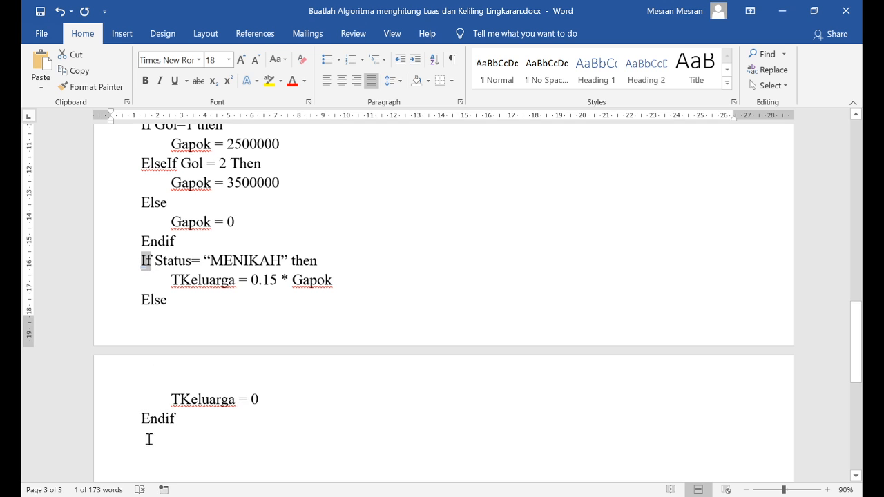
pyautogui.moveTo(180, 424); pyautogui.dragTo(145, 413)
pyautogui.click(142, 266)
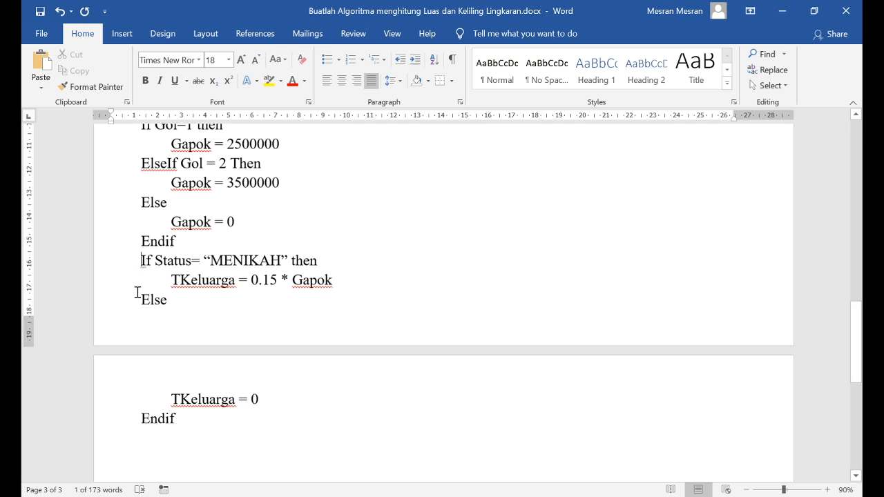
pyautogui.click(173, 280)
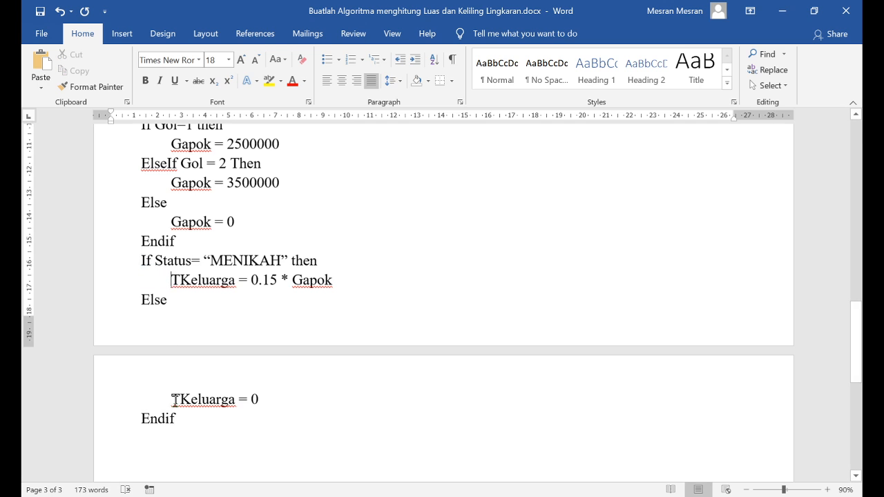
pyautogui.doubleClick(145, 300)
pyautogui.click(147, 414)
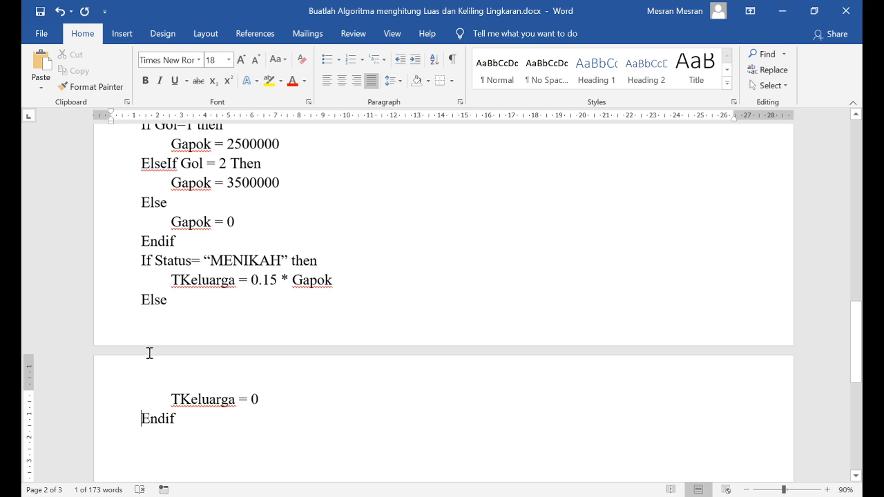
pyautogui.moveTo(178, 423); pyautogui.dragTo(148, 265)
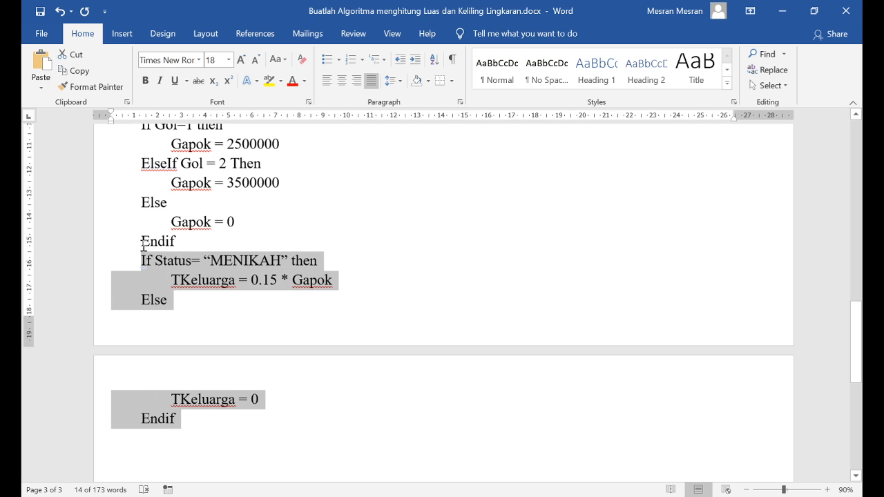
# Examine how If, Else and Endif line up in the Gol block compared with the Status block
pyautogui.click(143, 242)
pyautogui.doubleClick(141, 241)
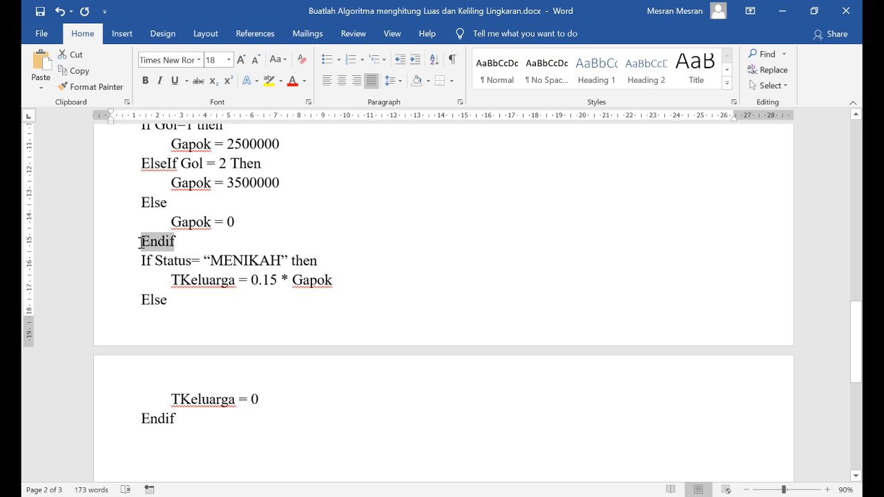
pyautogui.scroll(2, 140, 207)
pyautogui.click(143, 210)
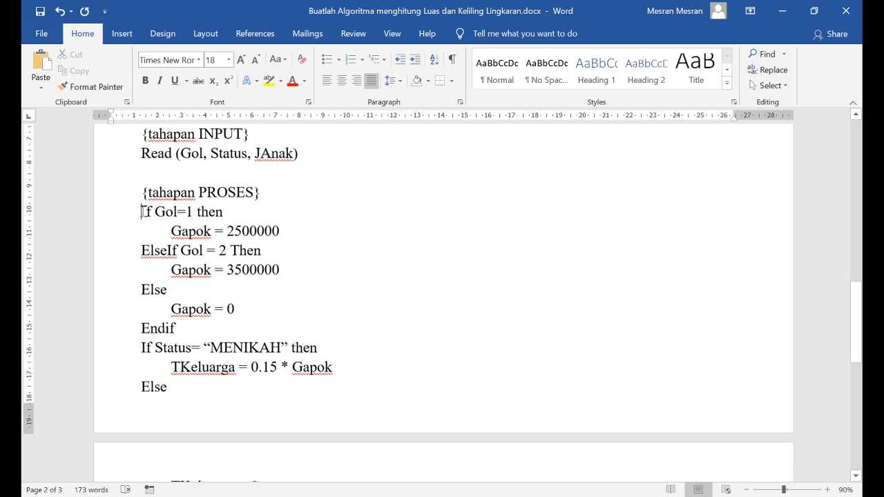
pyautogui.click(140, 288)
pyautogui.moveTo(177, 328)
pyautogui.mouseDown()
pyautogui.moveTo(145, 326)
pyautogui.moveTo(146, 210)
pyautogui.moveTo(157, 219)
pyautogui.moveTo(143, 212)
pyautogui.moveTo(178, 326)
pyautogui.mouseUp()
pyautogui.click(177, 327)
pyautogui.click(143, 328)
pyautogui.scroll(-3, 180, 306)
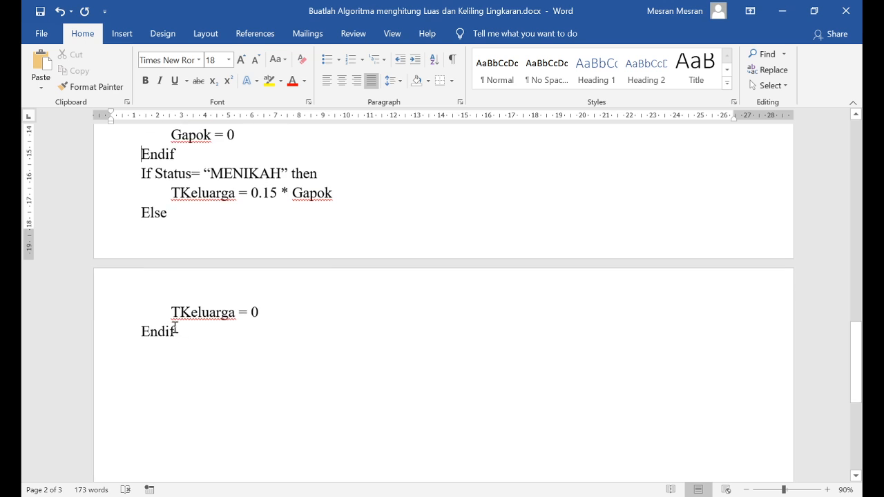
# Check the declared variables and the problem paragraph's wording about employees who have children
pyautogui.click(144, 365)
pyautogui.scroll(6, 429, 368)
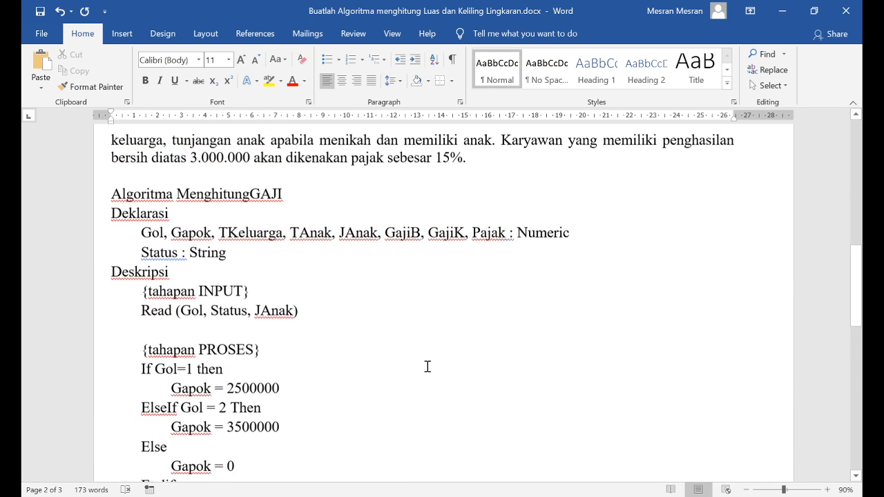
pyautogui.click(274, 249)
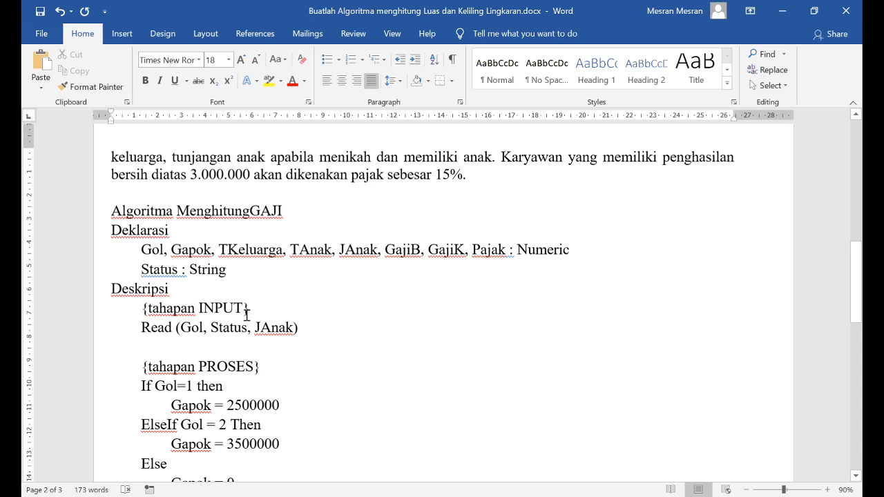
pyautogui.scroll(-5, 247, 315)
pyautogui.scroll(3, 283, 337)
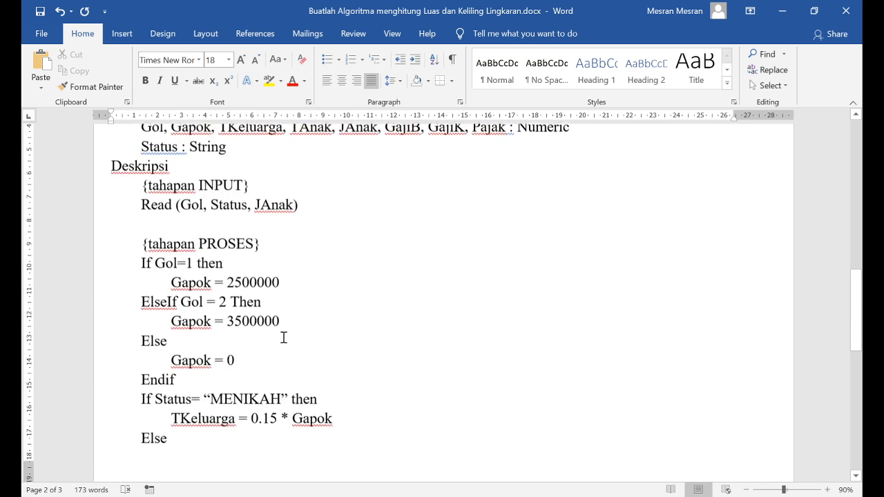
pyautogui.scroll(3, 283, 337)
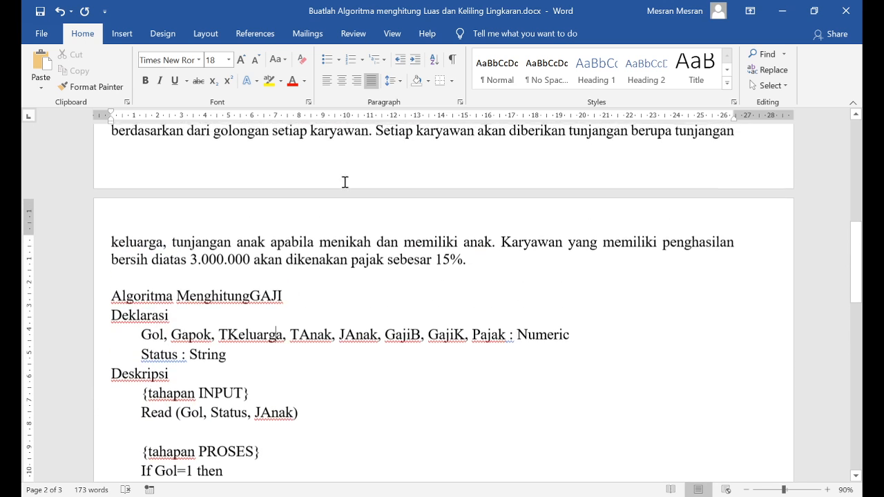
pyautogui.doubleClick(438, 244)
pyautogui.scroll(-6, 159, 365)
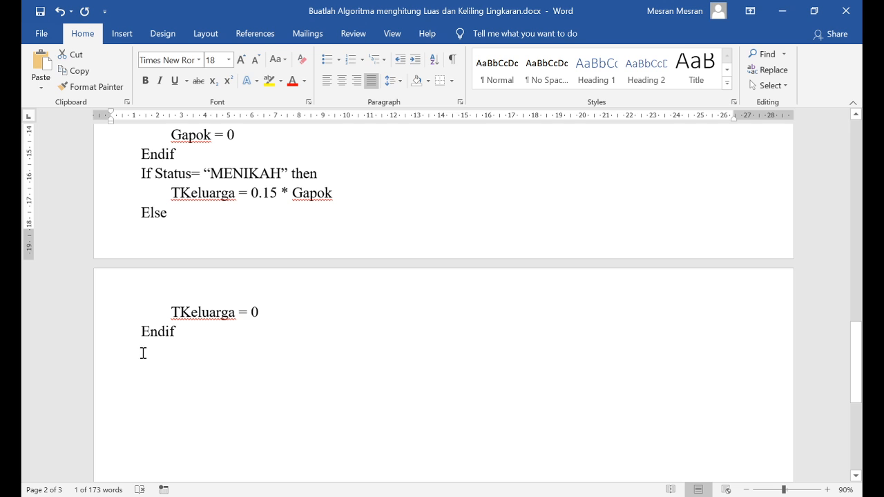
pyautogui.click(143, 353)
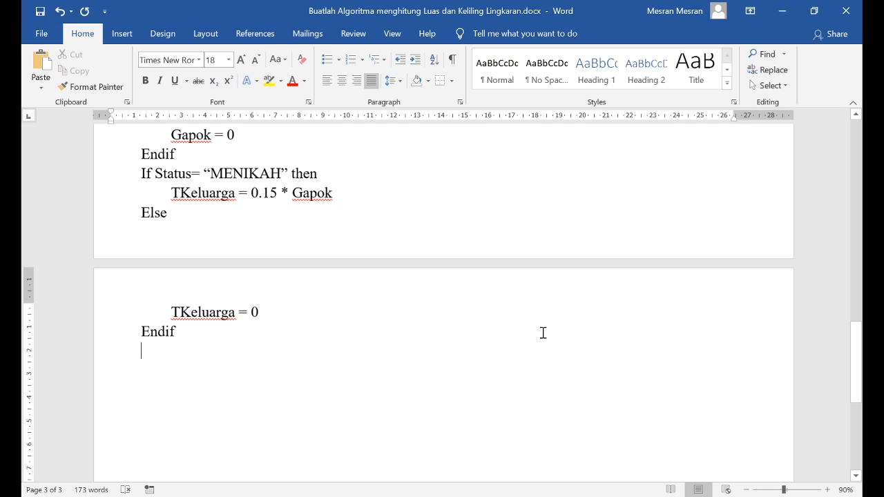
# Compare the 0.15 factor in the TKeluarga formula with the allowance rules for family and children in the problem paragraph
pyautogui.moveTo(251, 193); pyautogui.dragTo(278, 192)
pyautogui.click(150, 353)
pyautogui.scroll(8, 526, 406)
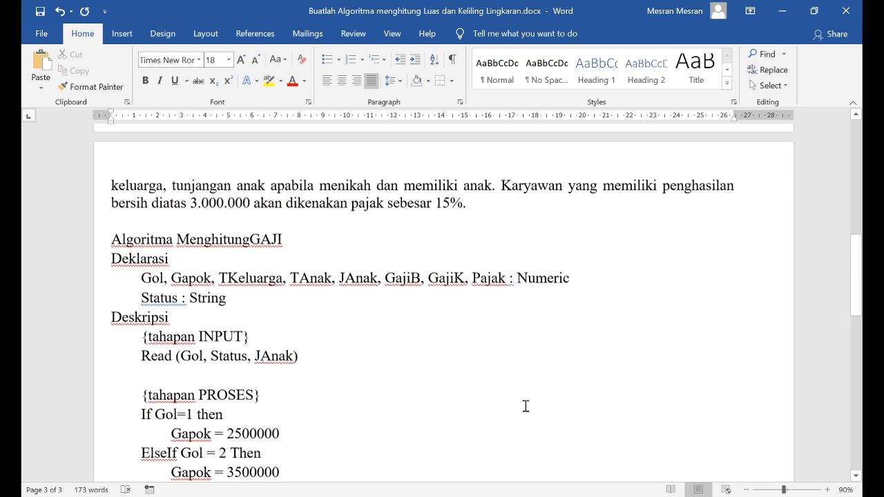
pyautogui.scroll(3, 505, 390)
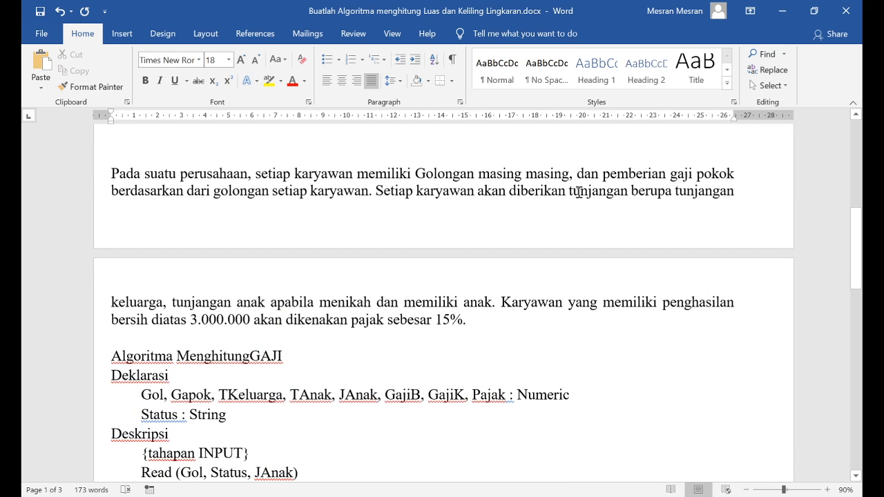
pyautogui.moveTo(569, 193); pyautogui.dragTo(634, 193)
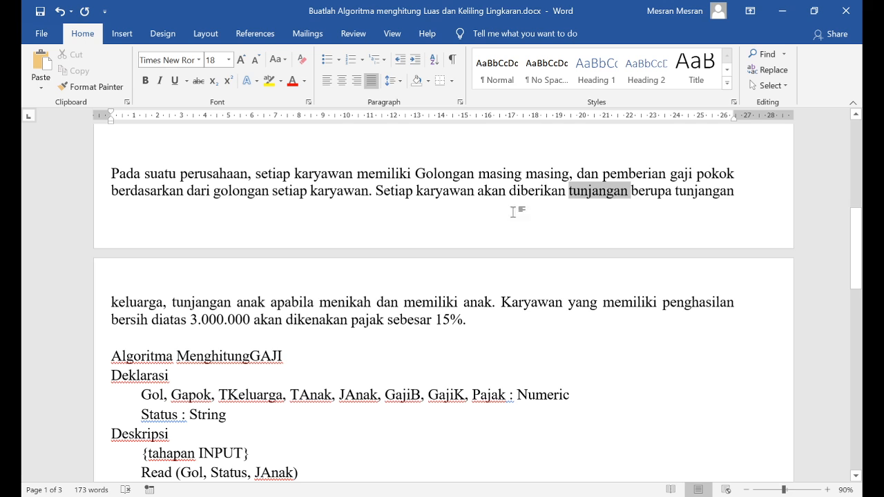
pyautogui.click(130, 302)
pyautogui.click(352, 302)
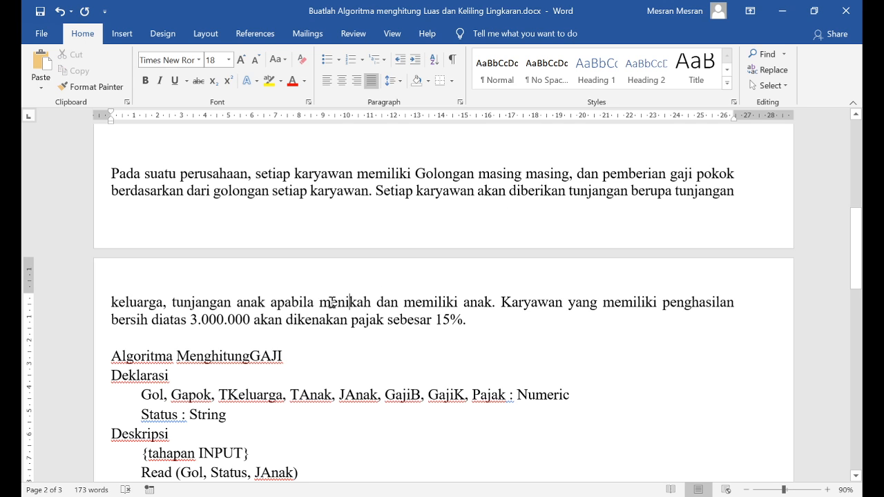
pyautogui.scroll(-5, 302, 285)
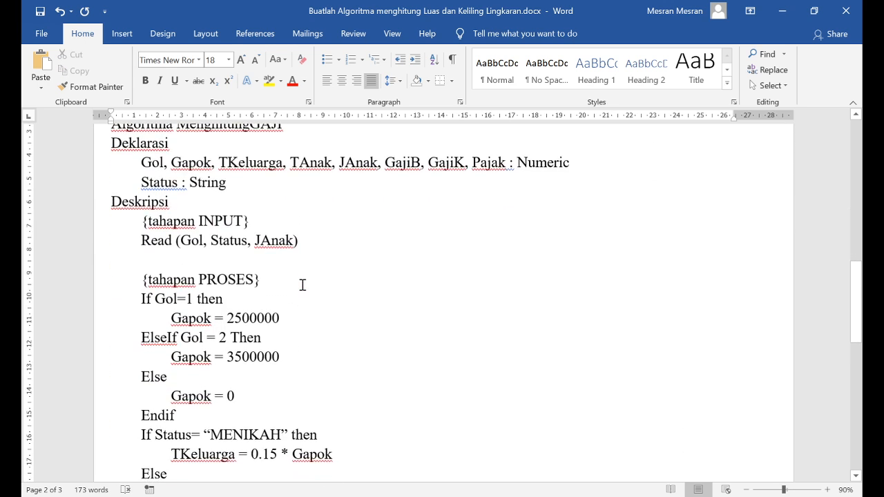
pyautogui.scroll(-3, 302, 285)
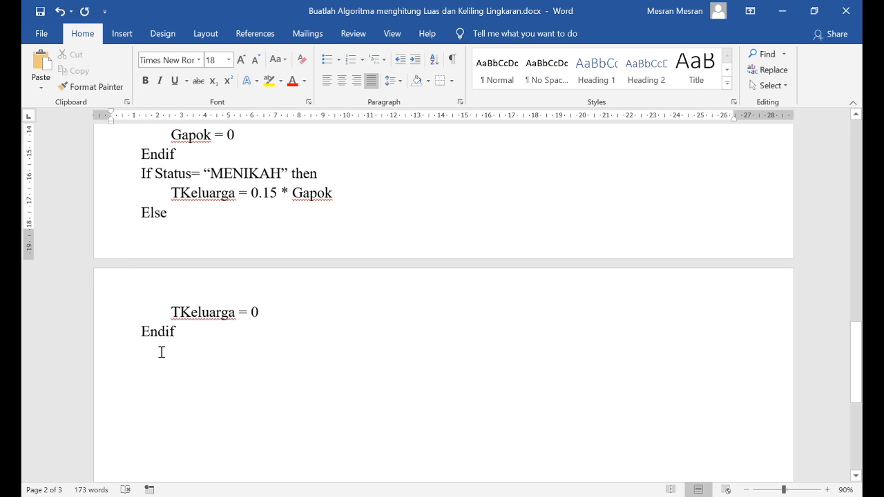
pyautogui.click(162, 352)
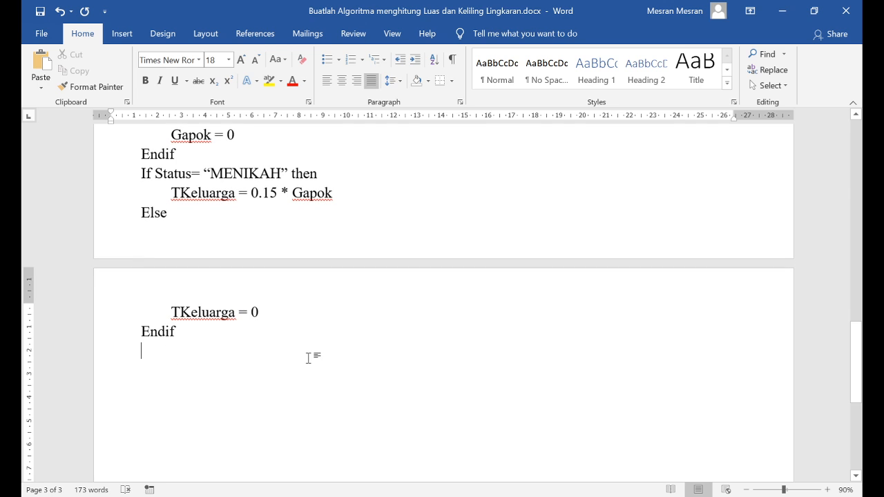
# Add the condition line "If JAnak >0 then" below the Endif of the Status block
pyautogui.scroll(4, 308, 358)
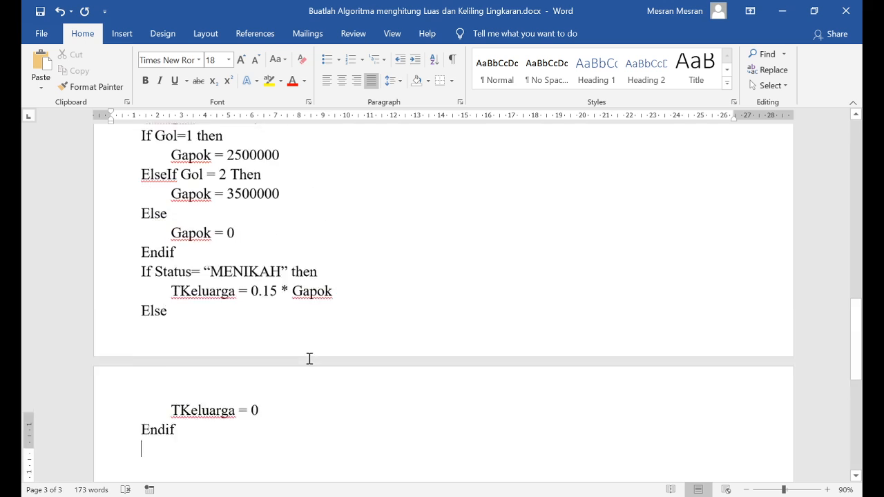
pyautogui.scroll(-4, 184, 373)
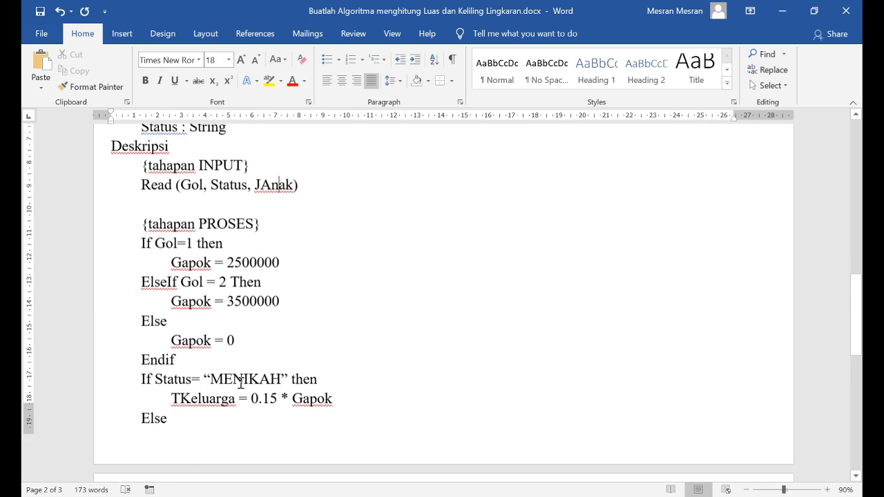
pyautogui.click(159, 333)
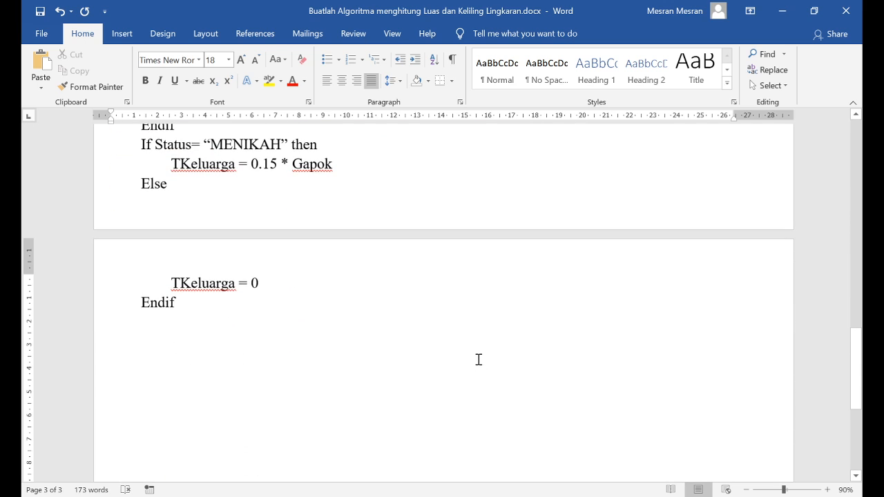
pyautogui.write('If')
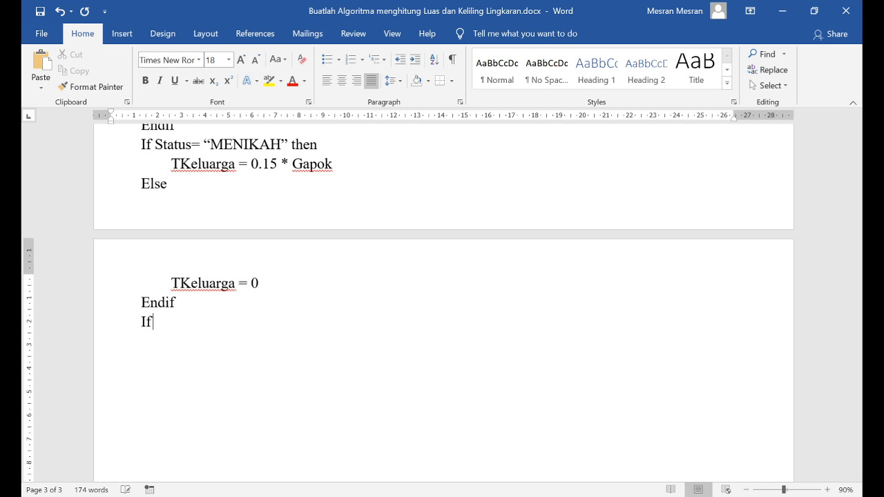
pyautogui.write(' JAnak ')
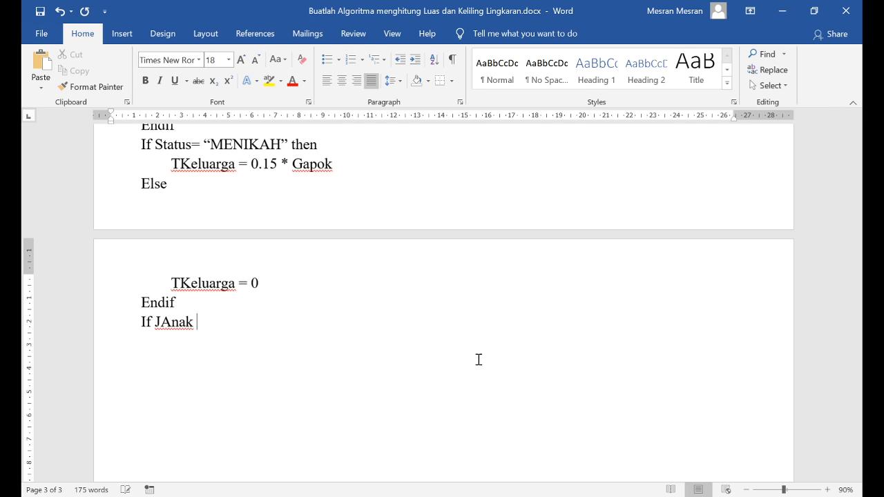
pyautogui.write('>0t')
pyautogui.press('BackSpace')
pyautogui.write('Th')
pyautogui.press('BackSpace')
pyautogui.press('BackSpace')
pyautogui.write('then')
pyautogui.press('Return')
# Add the indented assignment "TAnak = 0.1 * Gapok" under the JAnak condition
pyautogui.write('TA')
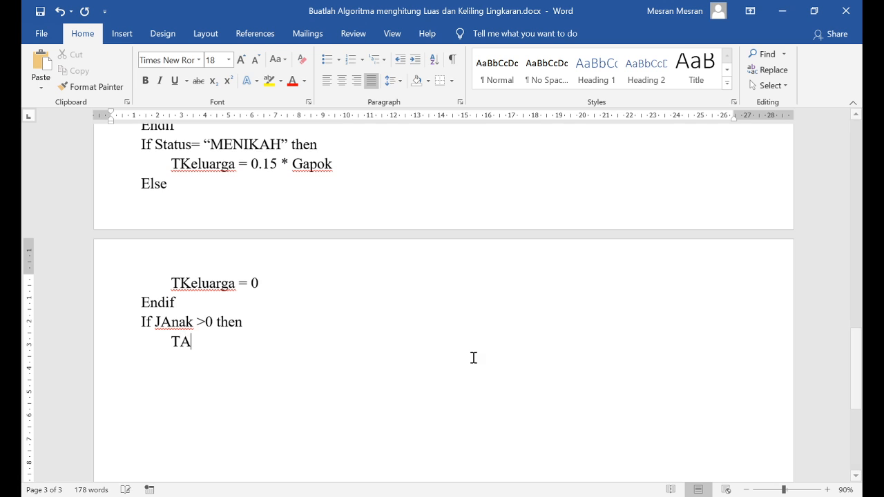
pyautogui.write('nak = ')
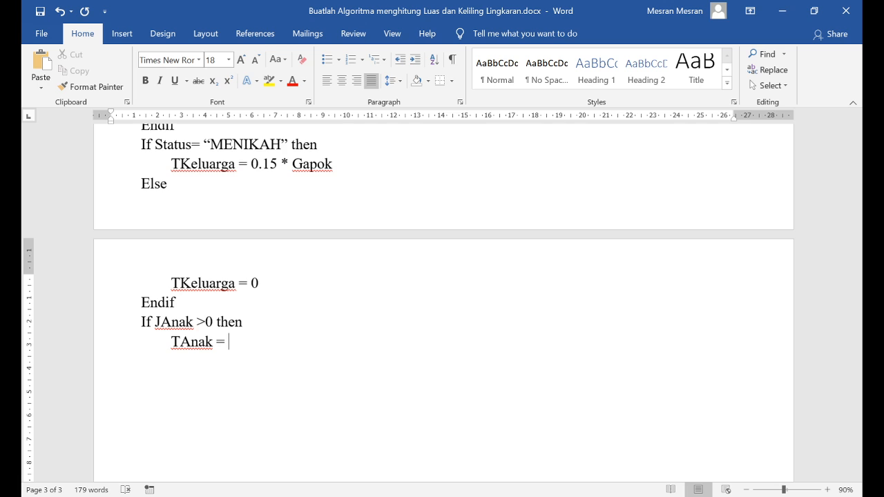
pyautogui.write('0.1 * Gapok ')
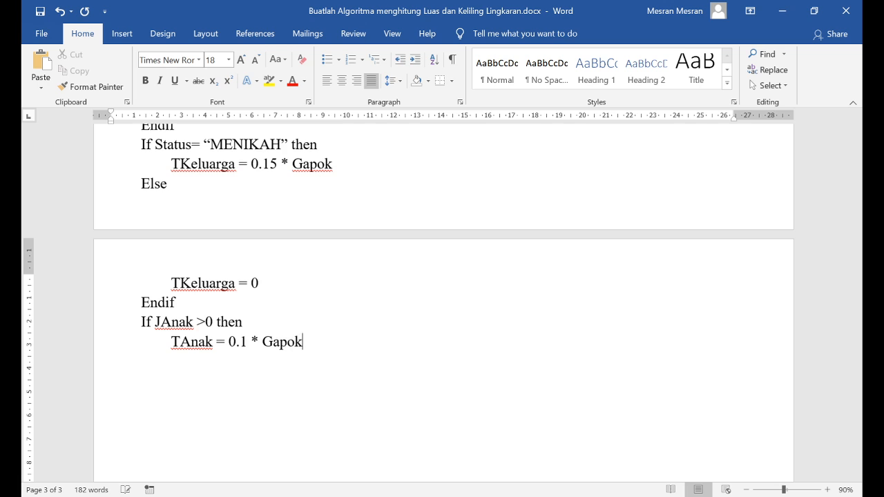
pyautogui.write('Else')
# Complete the JAnak condition block with an Else branch that assigns "TAnak = 0" and a closing Endif
pyautogui.press('Return')
pyautogui.write('Endif')
pyautogui.press('Up')
pyautogui.press('Return')
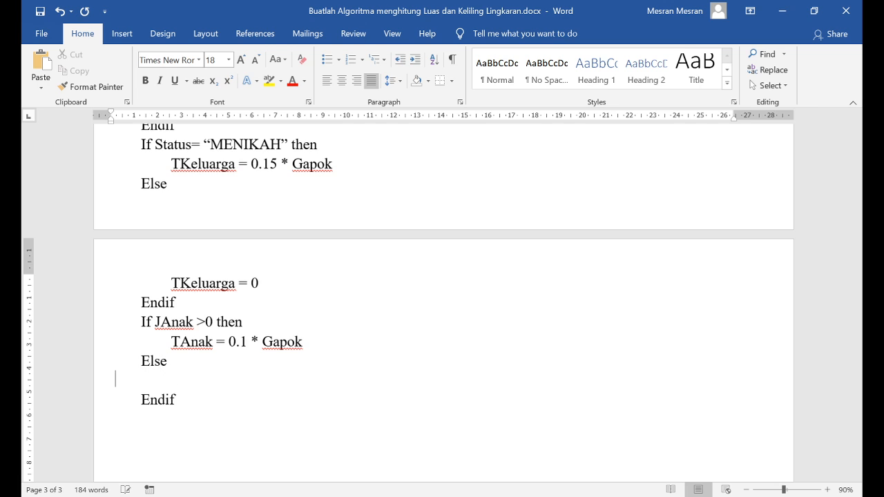
pyautogui.write('TAnak = 0')
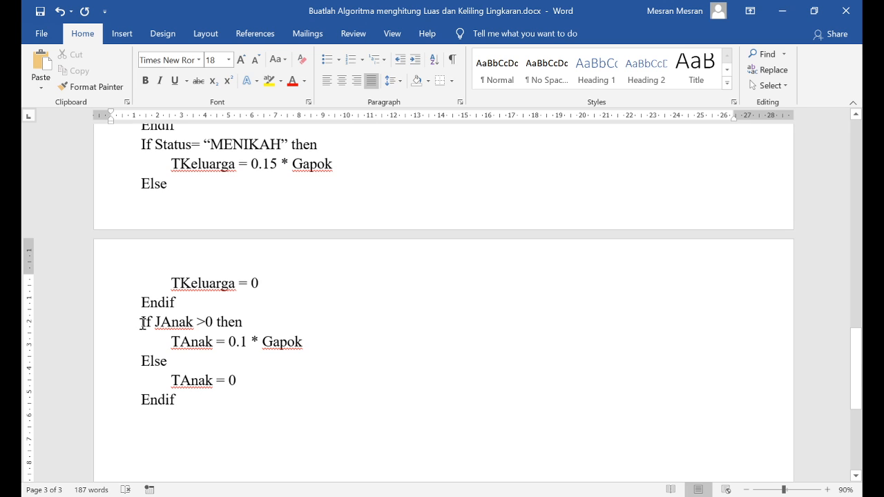
# Review the JAnak, Status and Gol condition blocks of the process stage one after another
pyautogui.moveTo(142, 324); pyautogui.dragTo(182, 404)
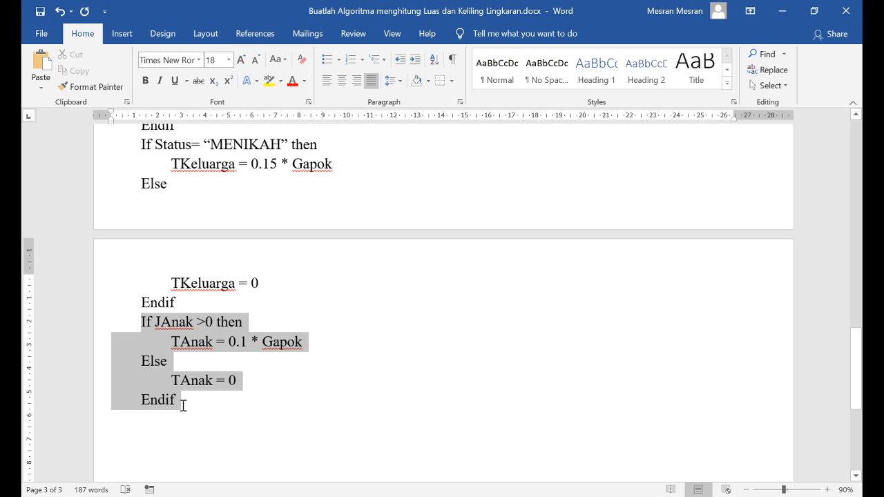
pyautogui.scroll(2, 191, 357)
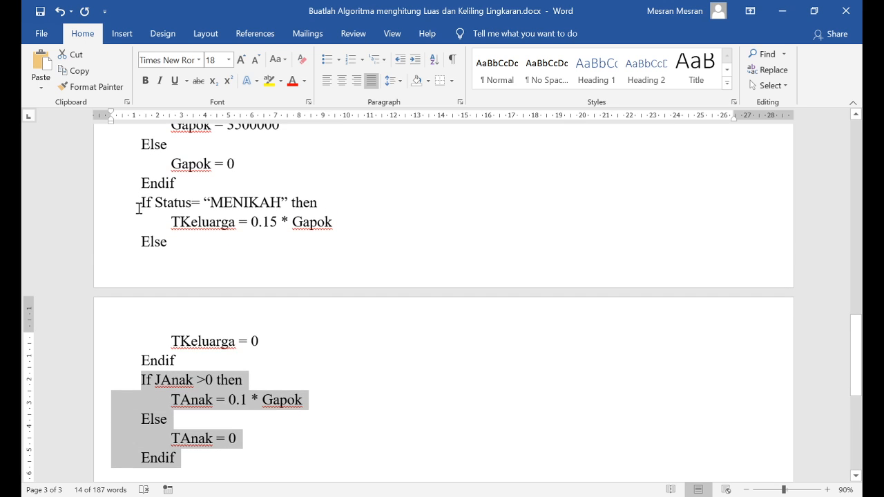
pyautogui.moveTo(139, 208); pyautogui.dragTo(186, 364)
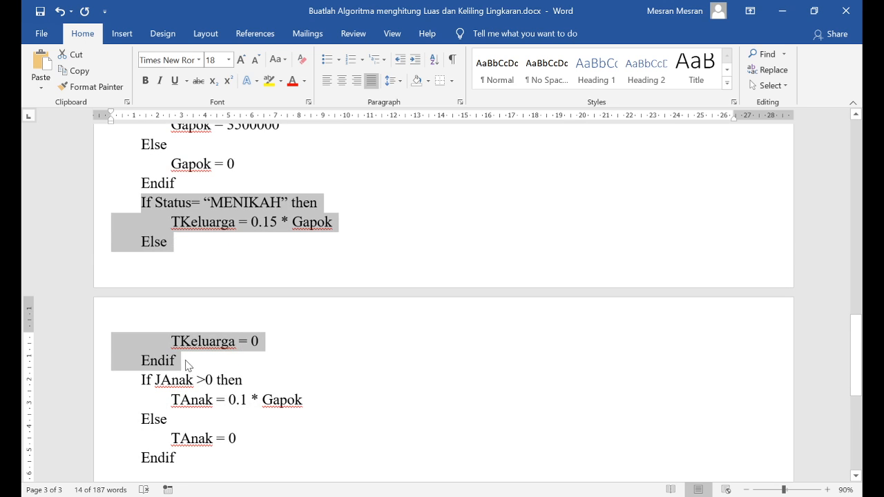
pyautogui.scroll(4, 186, 364)
pyautogui.moveTo(140, 181); pyautogui.dragTo(192, 300)
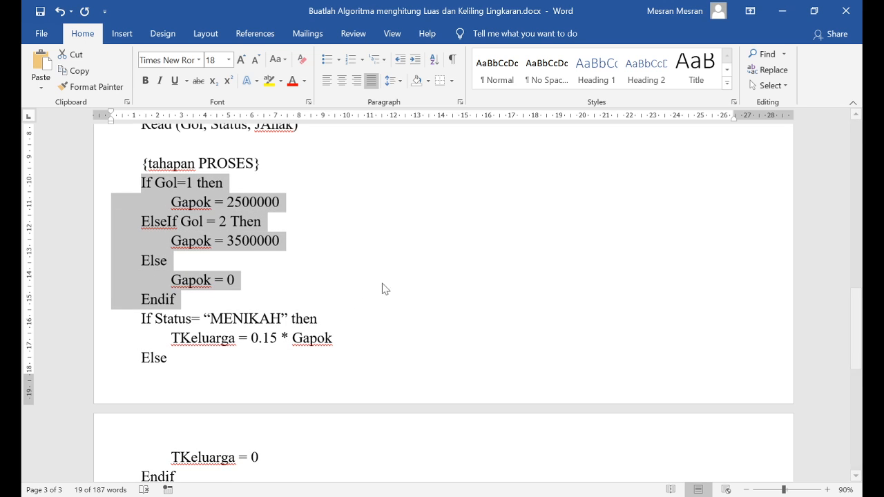
# Reread the problem paragraph's rules on the child allowance and on taxing employees' income
pyautogui.scroll(9, 440, 299)
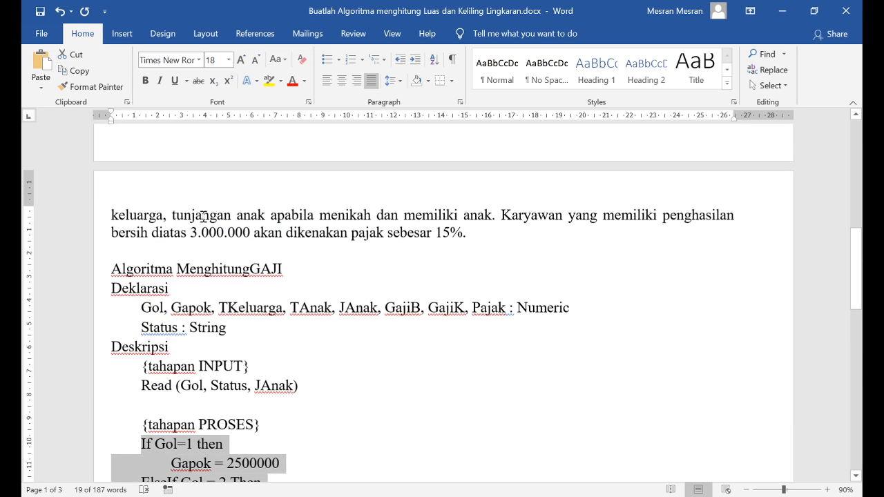
pyautogui.click(145, 216)
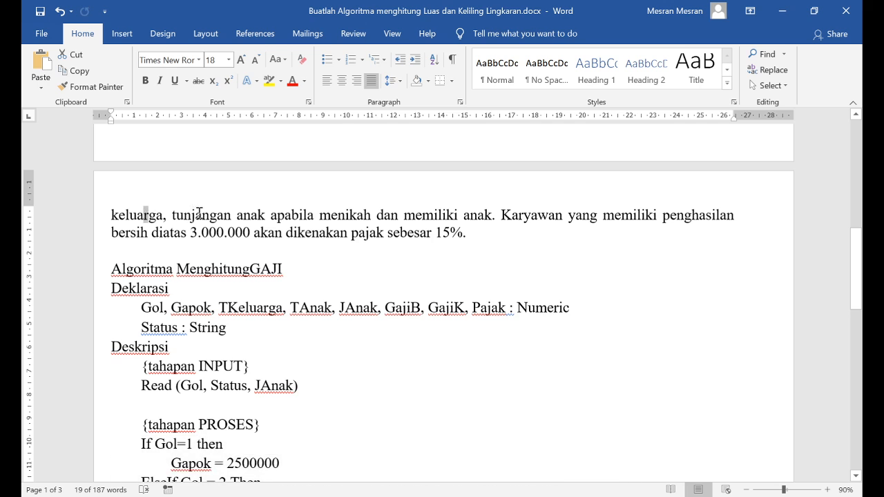
pyautogui.moveTo(174, 216); pyautogui.dragTo(253, 216)
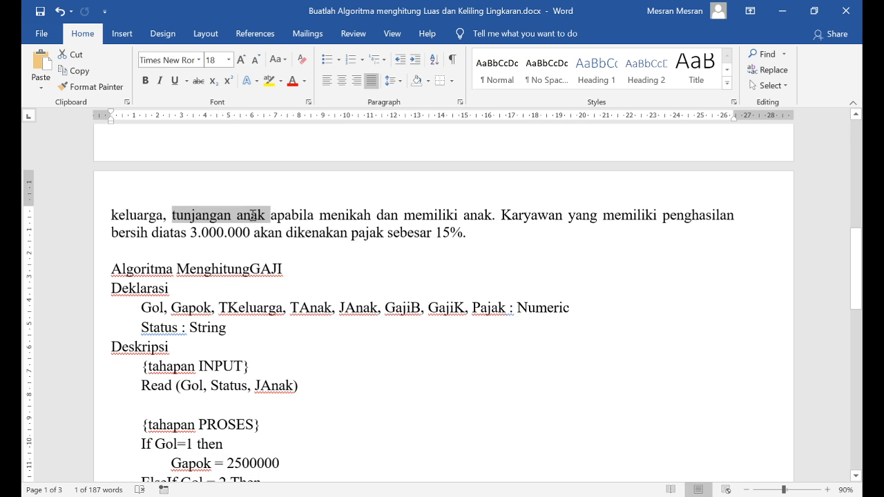
pyautogui.click(345, 215)
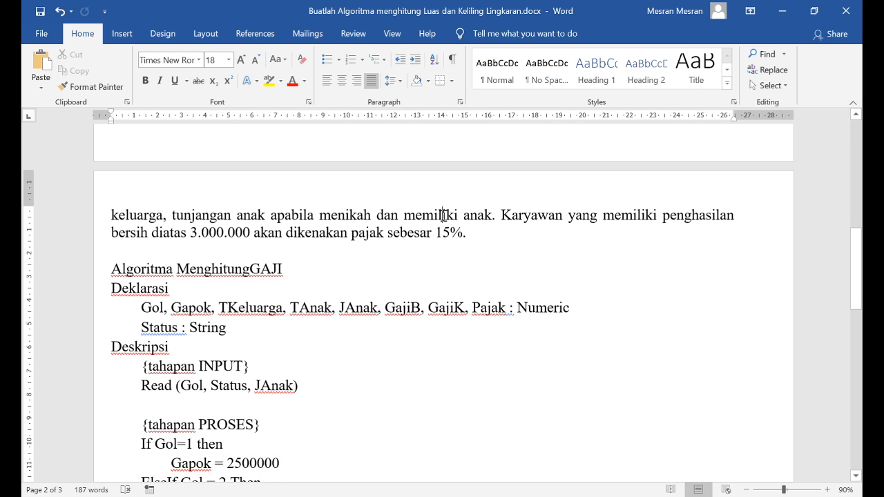
pyautogui.scroll(1, 508, 286)
pyautogui.click(511, 244)
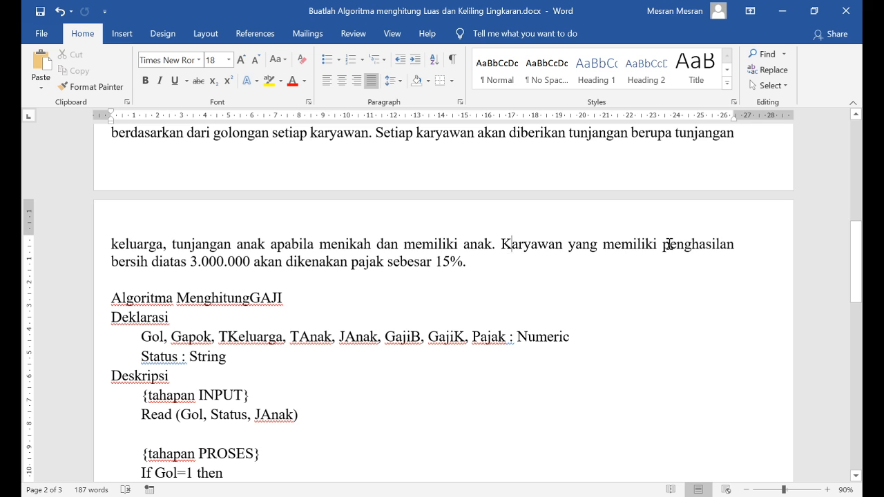
pyautogui.click(664, 243)
pyautogui.scroll(-8, 275, 297)
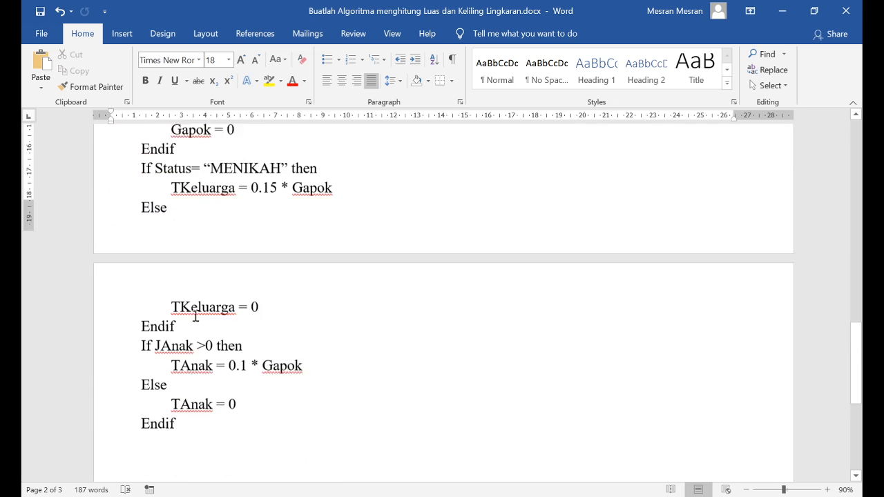
# Start an empty line below the last Endif in the algorithm text's Times New Roman 18 formatting
pyautogui.scroll(-2, 195, 316)
pyautogui.click(140, 332)
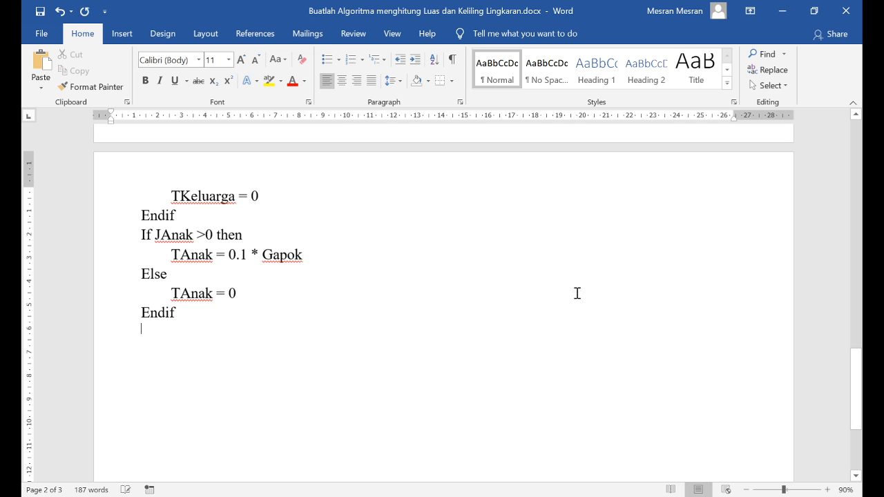
pyautogui.write('g')
pyautogui.press('BackSpace')
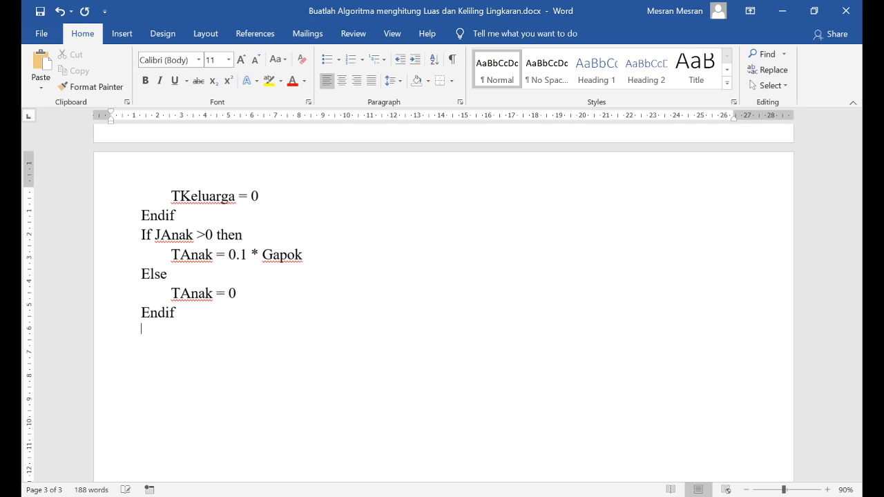
pyautogui.press('BackSpace')
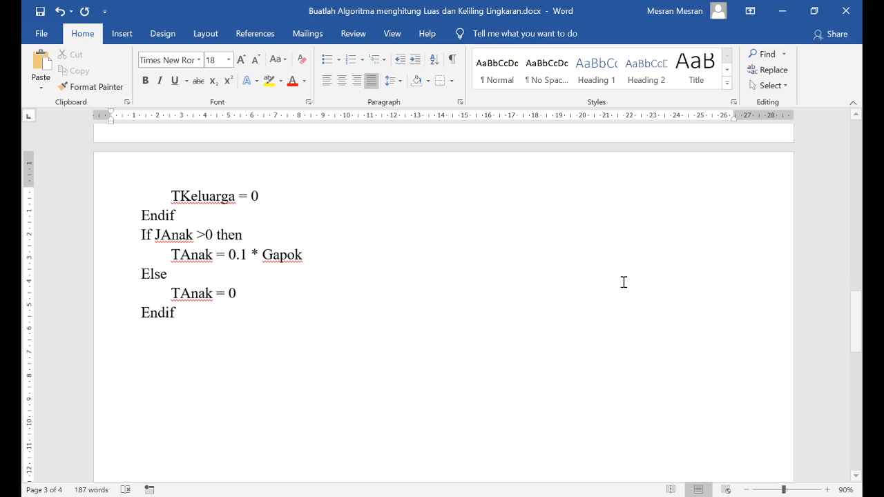
# Examine the TKeluarga, Gapok and TAnak assignments in the condition blocks as the components of the salary, and return to the empty line below the last Endif
pyautogui.scroll(3, 267, 325)
pyautogui.scroll(-3, 266, 327)
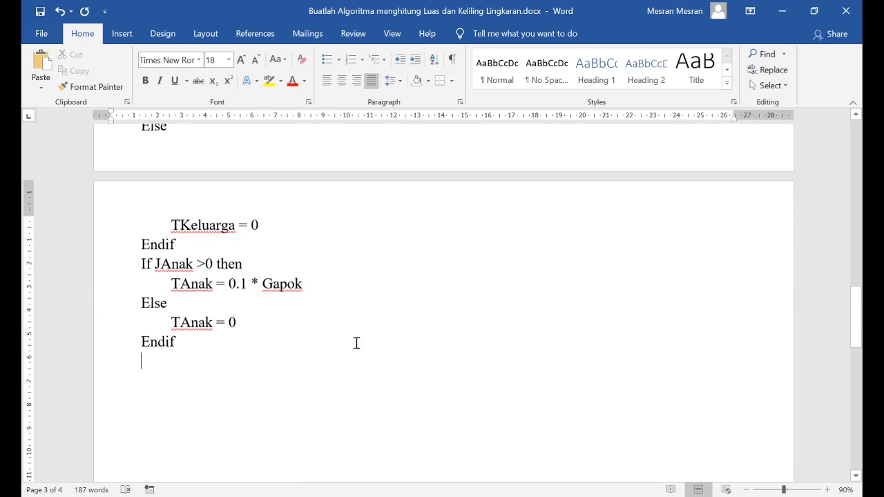
pyautogui.scroll(5, 279, 349)
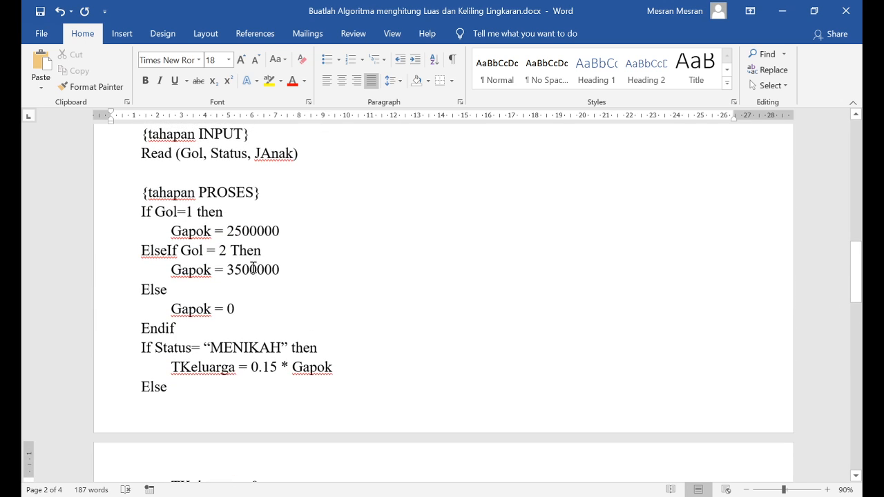
pyautogui.click(173, 371)
pyautogui.doubleClick(174, 370)
pyautogui.scroll(-3, 174, 276)
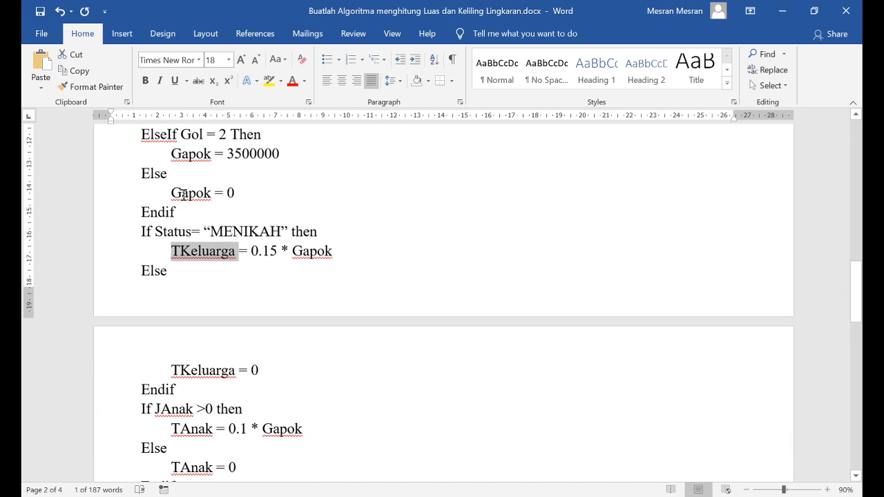
pyautogui.doubleClick(177, 193)
pyautogui.scroll(-2, 210, 309)
pyautogui.doubleClick(201, 381)
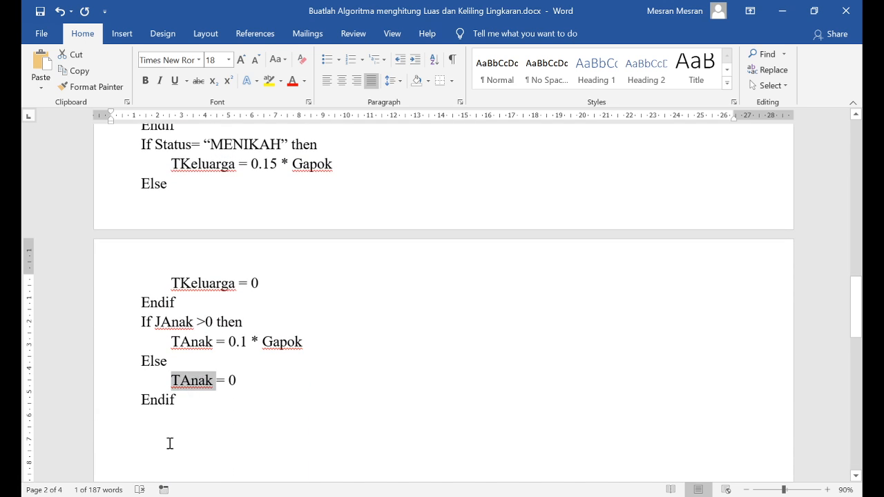
pyautogui.click(170, 442)
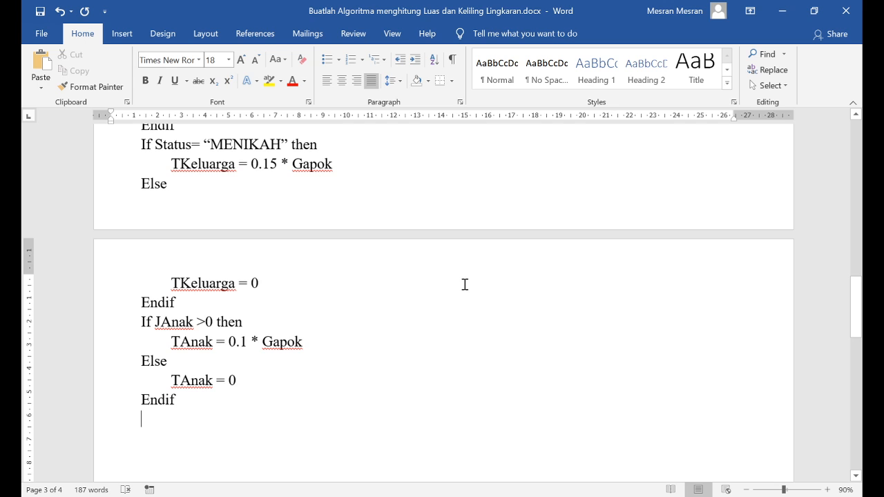
# Add the gross salary formula "GajiK = Gapok + TKeluarga + TAnak" below the JAnak block's Endif
pyautogui.scroll(6, 465, 285)
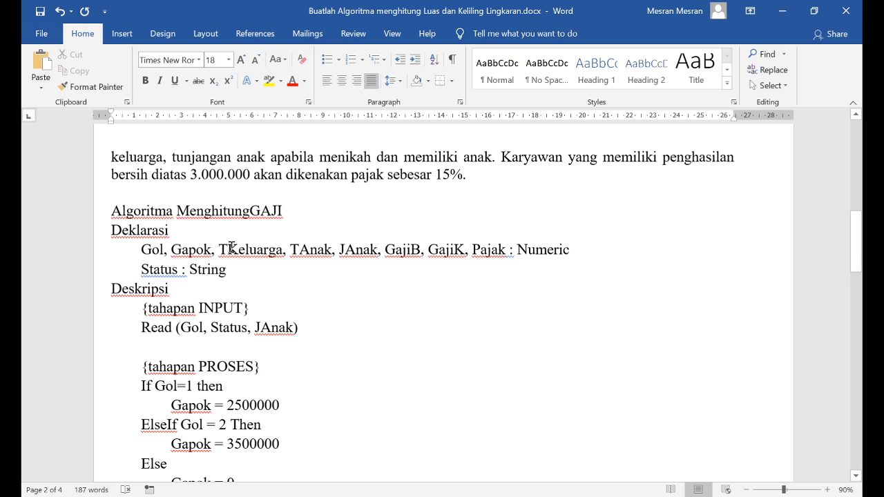
pyautogui.scroll(-8, 231, 248)
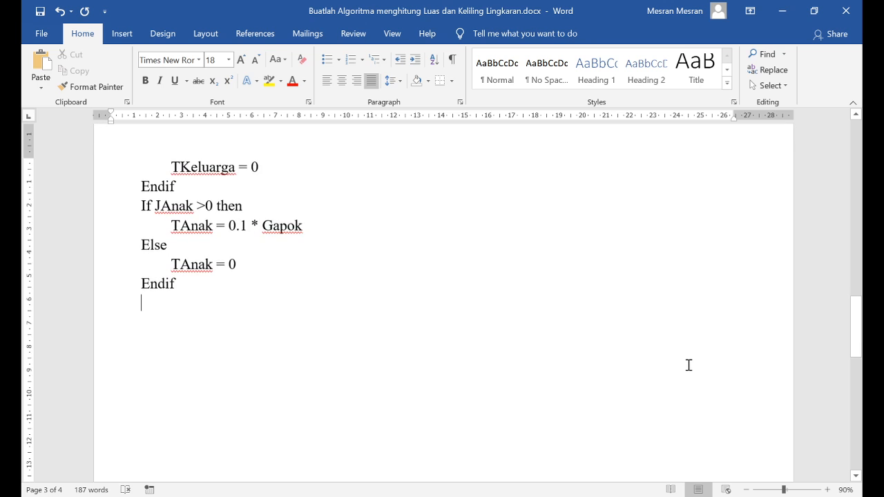
pyautogui.write('T')
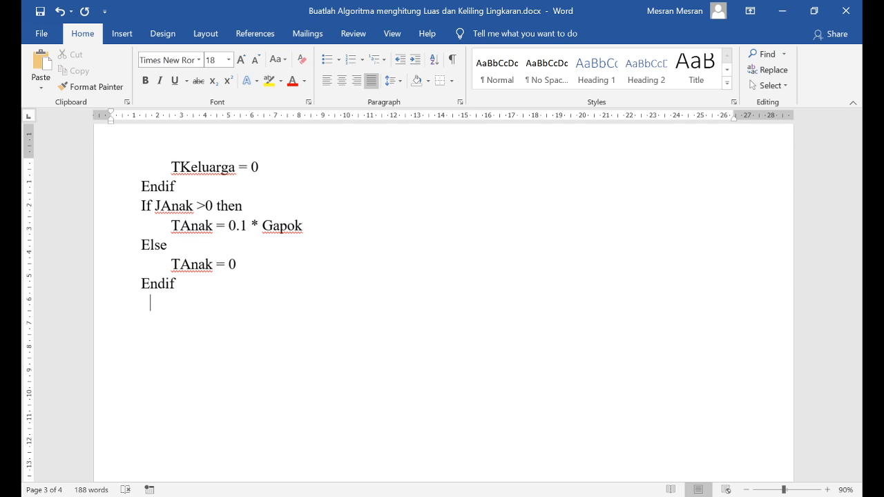
pyautogui.write('GajiK =')
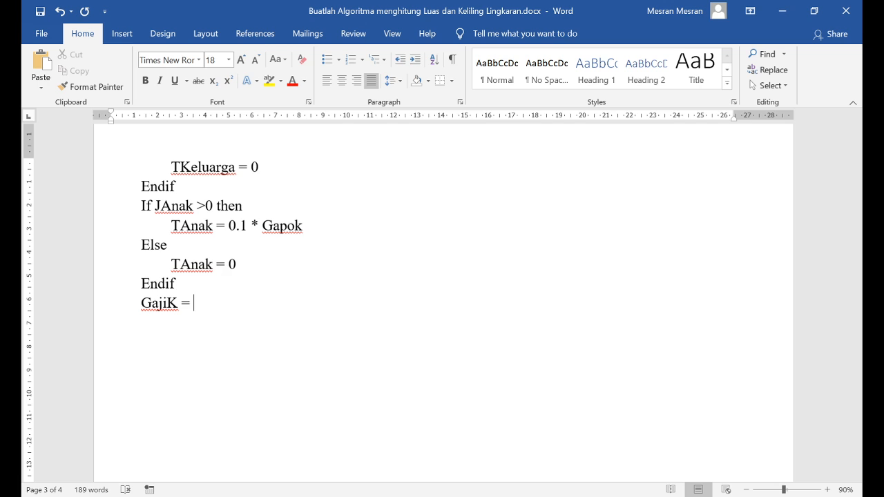
pyautogui.write(' Gapok +')
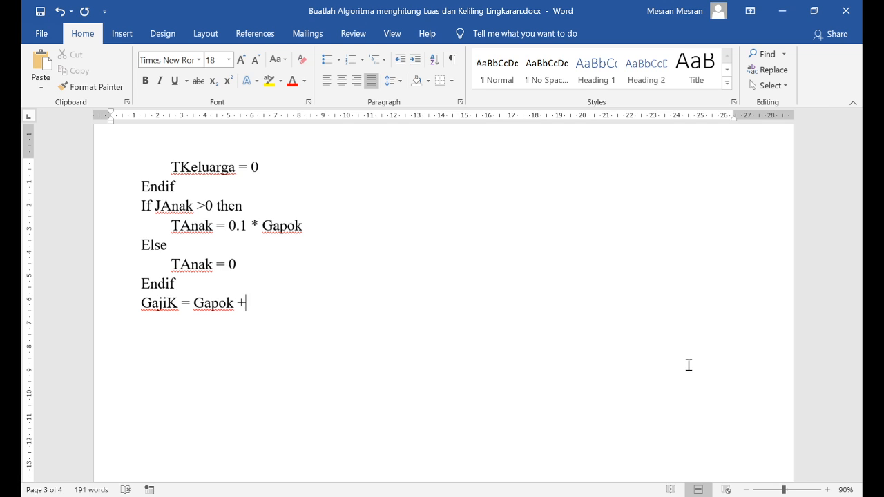
pyautogui.write(' TKeluarga + ')
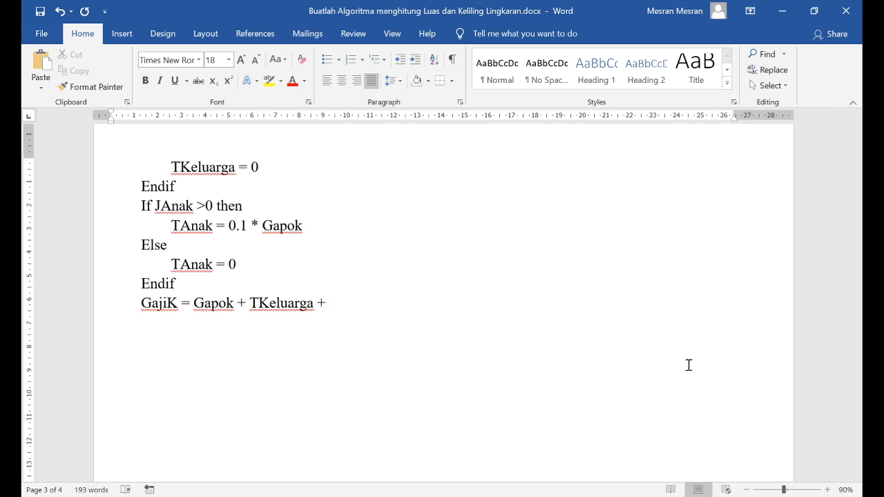
pyautogui.write('TAnak')
pyautogui.press('Return')
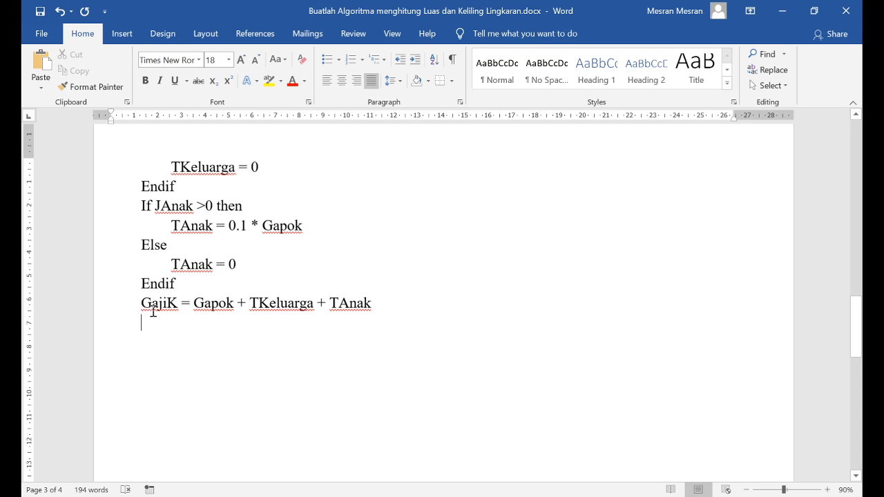
# Replace the word "bersih" with "kotor" in the problem paragraph's sentence about income above 3.000.000
pyautogui.doubleClick(154, 308)
pyautogui.scroll(10, 322, 408)
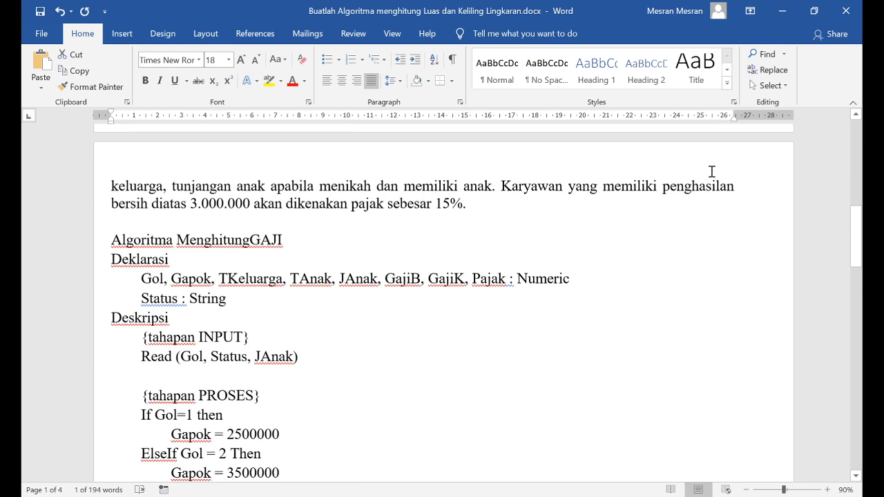
pyautogui.click(703, 190)
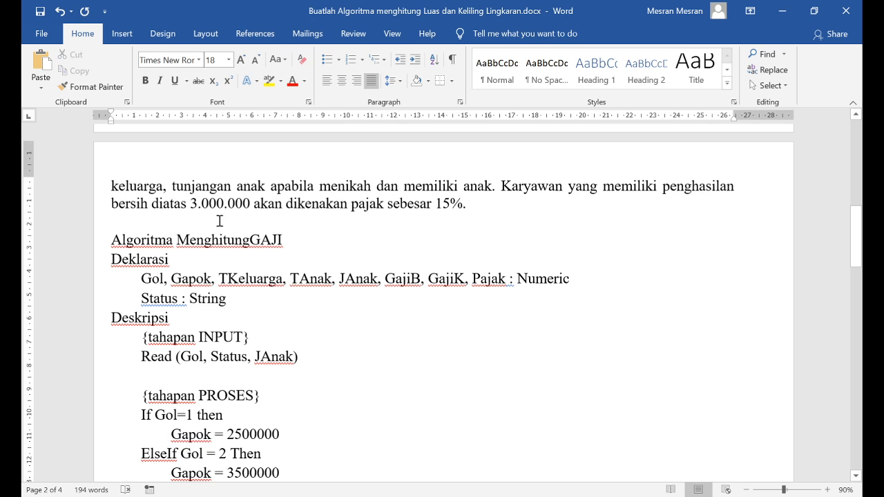
pyautogui.doubleClick(119, 202)
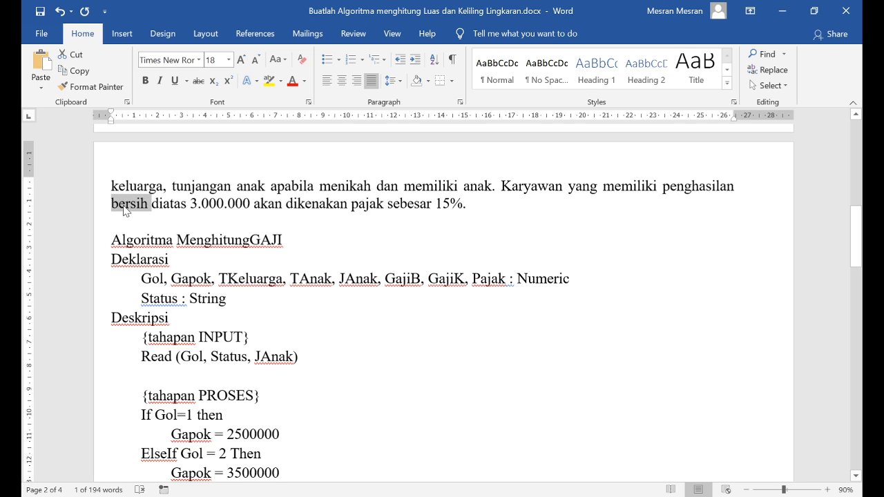
pyautogui.press('Left')
pyautogui.write('koto')
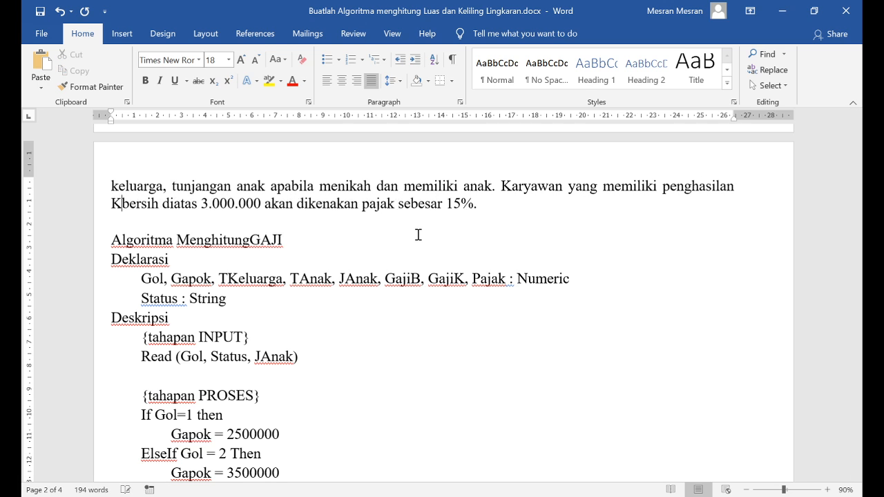
pyautogui.write('r')
pyautogui.hotkey('ctrl', 'Delete')
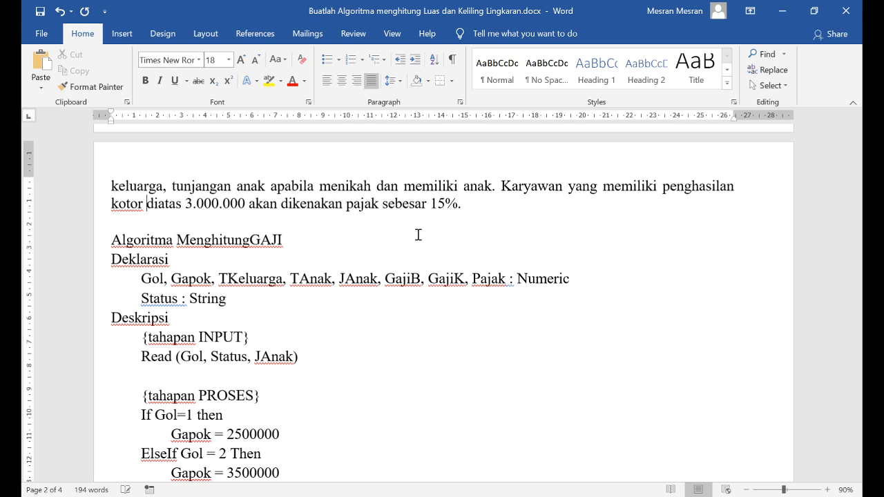
# Add the tax condition "If GajiK > 3000000 then" below the GajiK gross salary formula
pyautogui.scroll(-5, 242, 266)
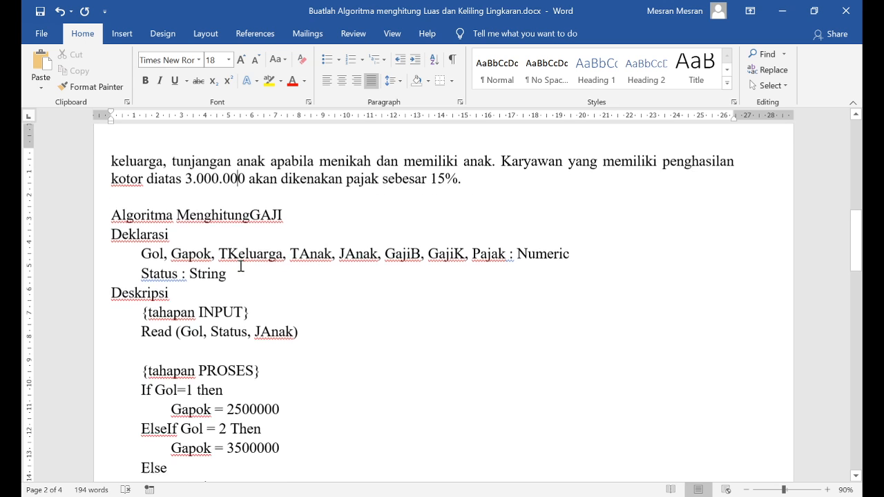
pyautogui.scroll(-3, 223, 386)
pyautogui.click(195, 361)
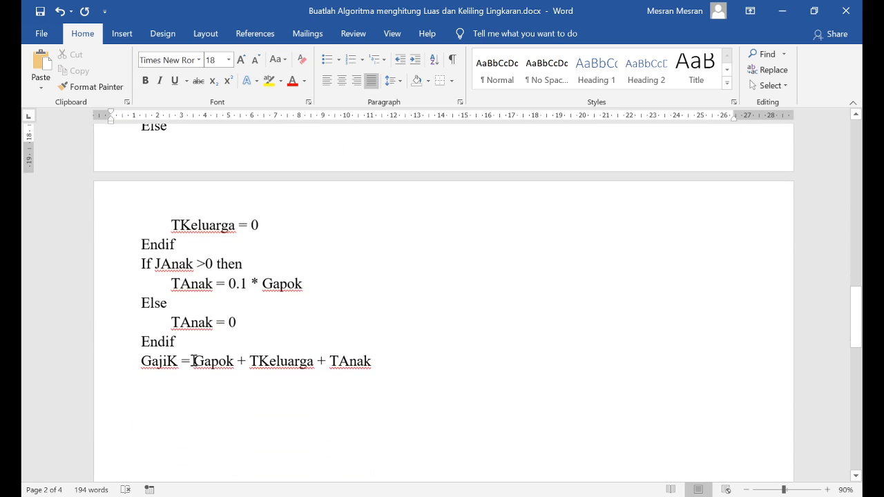
pyautogui.click(425, 360)
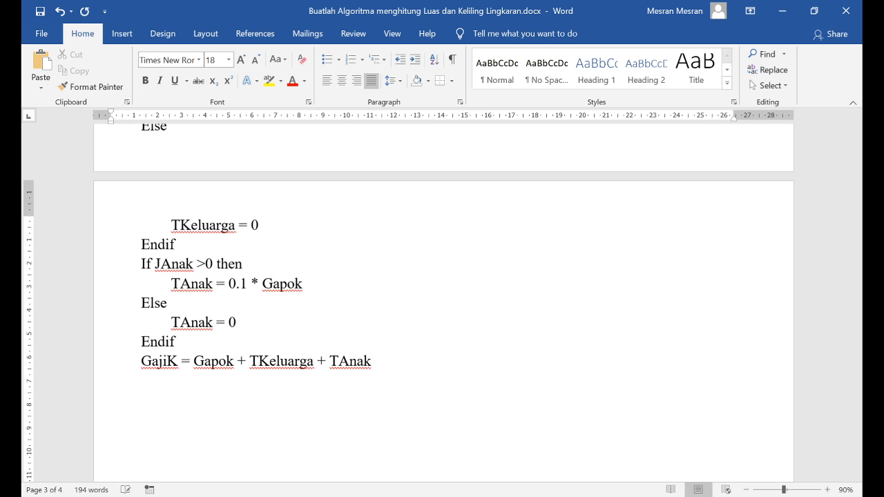
pyautogui.write('if GajiK >')
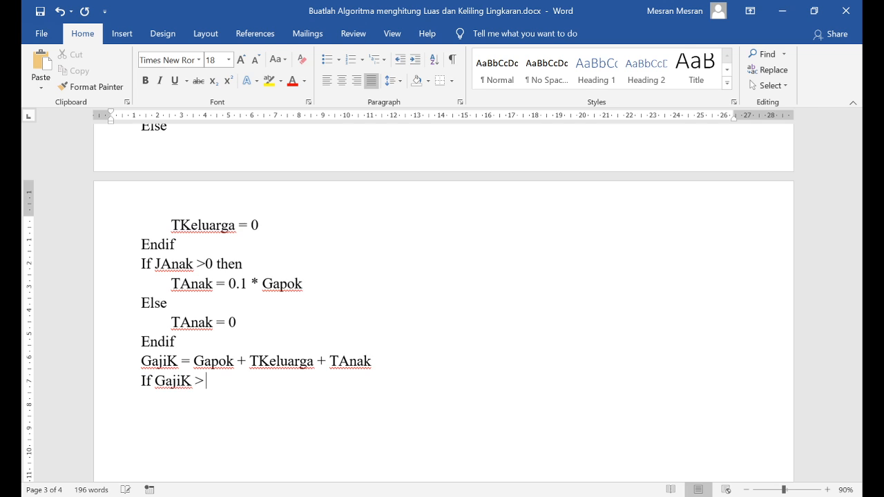
pyautogui.write(' 3000000 thne')
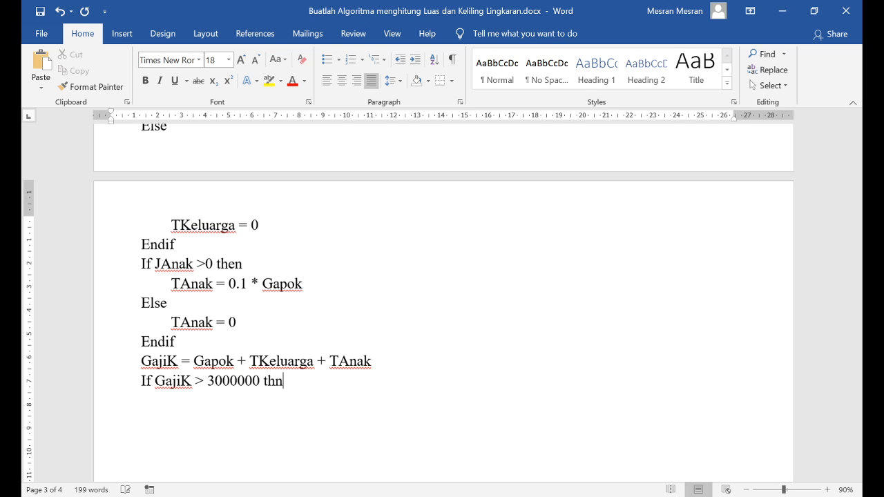
pyautogui.press('BackSpace')
pyautogui.write('en')
pyautogui.write('Pajak =')
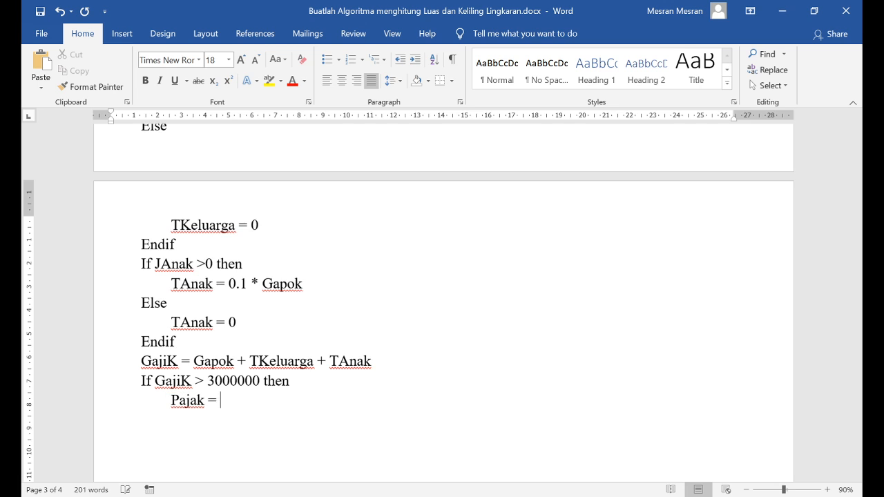
pyautogui.write(' 0.15 * GajiK')
# Write the indented tax formula "Pajak = 0.15 * GajiK" under the GajiK condition, followed by Else and Endif lines
pyautogui.press('Return')
pyautogui.press('BackSpace')
pyautogui.write('Else')
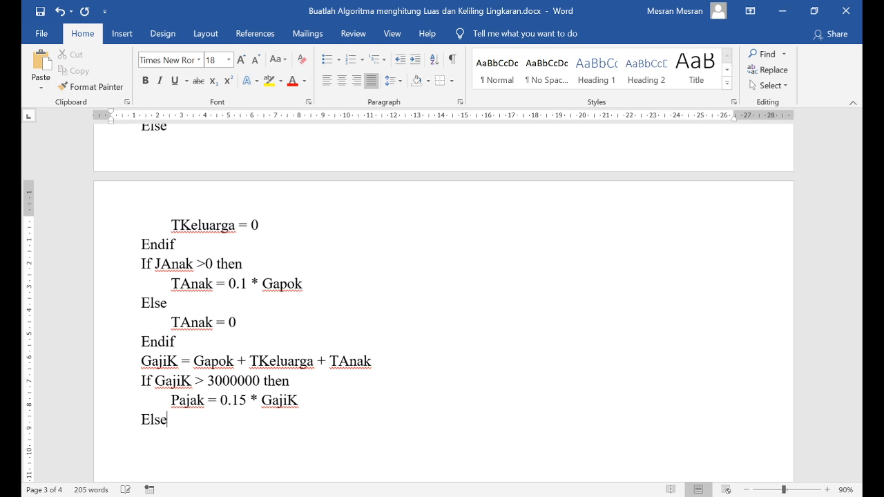
pyautogui.press('Return')
pyautogui.write('Endif')
# Insert the indented assignment "GajiK = 0" between the Else and Endif of the tax condition
pyautogui.press('Up')
pyautogui.press('Return')
pyautogui.write('Gaji')
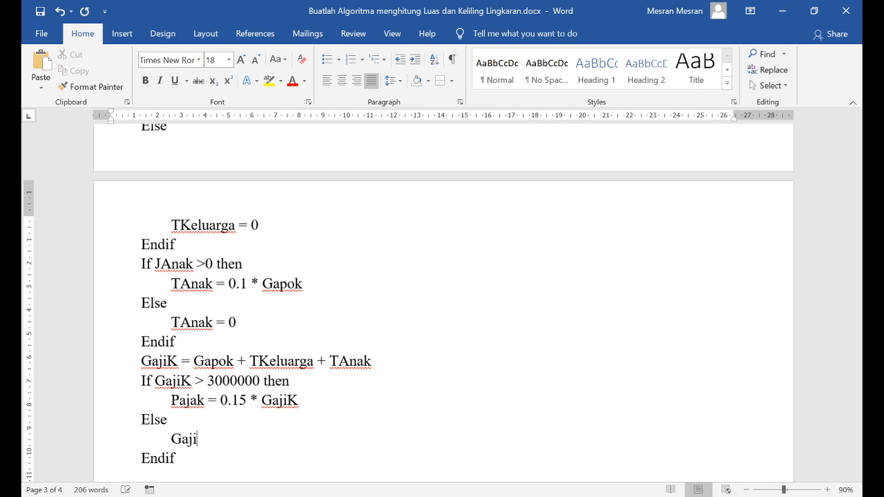
pyautogui.write('K = 0')
pyautogui.press('Down')
pyautogui.press('Down')
pyautogui.press('Down')
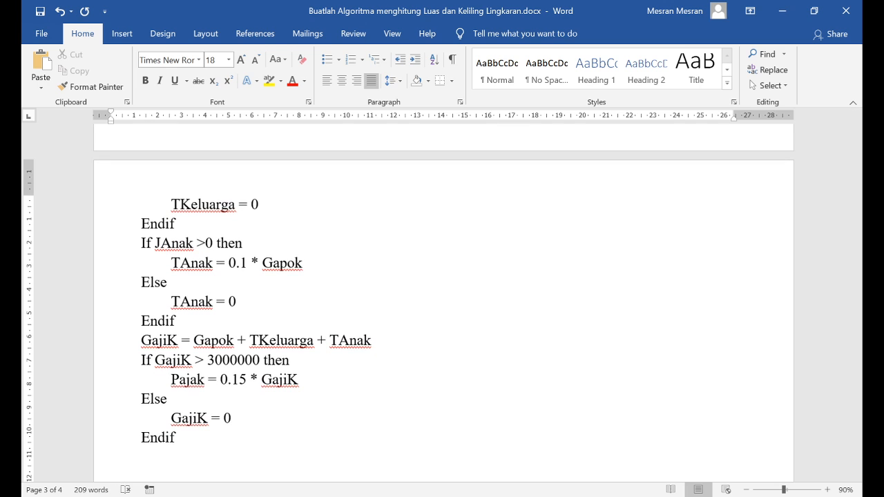
# Add the net salary formula "GajiB = GajiK – Pajak" below the tax condition's Endif and check its terms
pyautogui.write('GajiB = ')
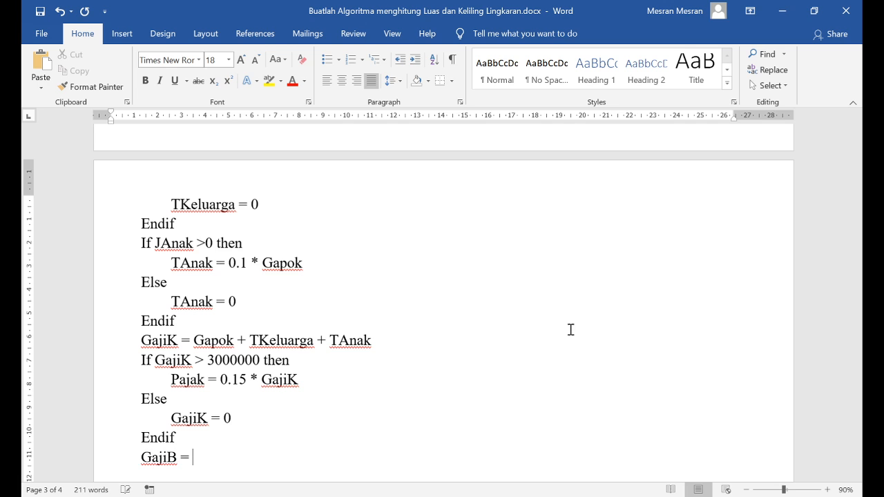
pyautogui.write('GajiK - Pajak')
pyautogui.press('Return')
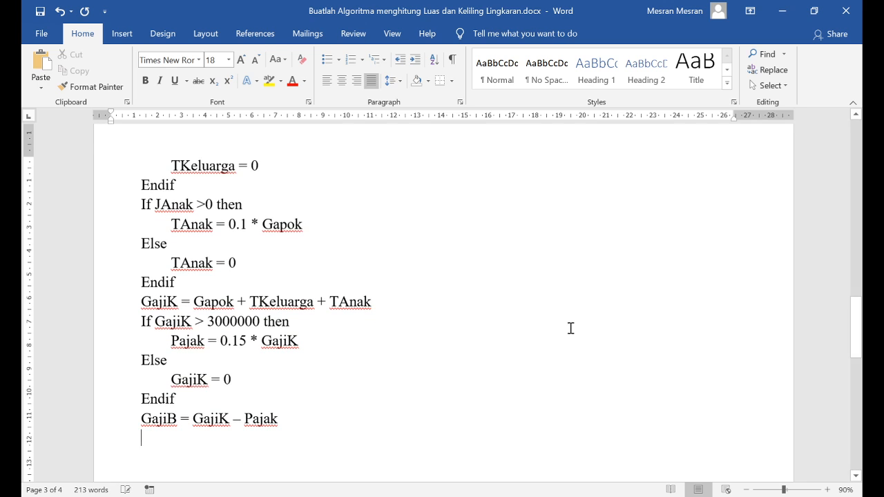
pyautogui.doubleClick(163, 422)
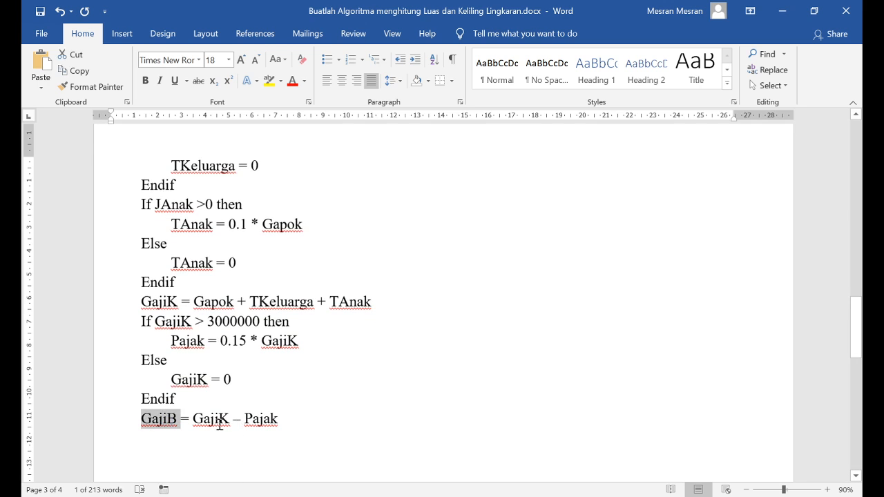
pyautogui.doubleClick(217, 420)
pyautogui.doubleClick(260, 419)
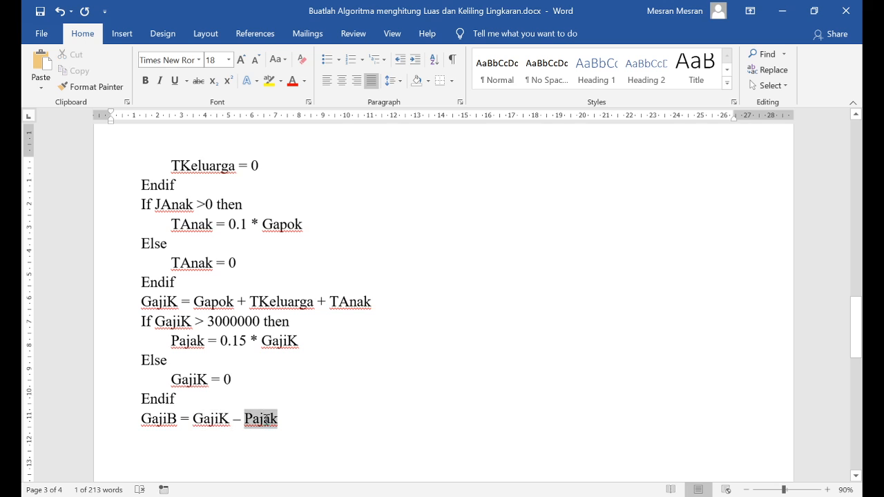
# Add the section heading "{tahapan Output}" one blank line below the GajiB formula, with an empty "Write ()" statement beneath it
pyautogui.click(160, 442)
pyautogui.scroll(4, 266, 389)
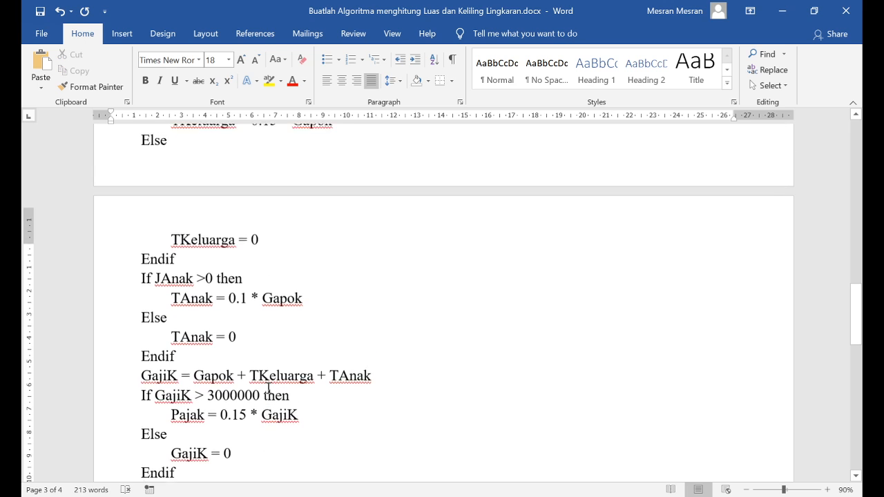
pyautogui.scroll(1, 259, 332)
pyautogui.scroll(3, 205, 230)
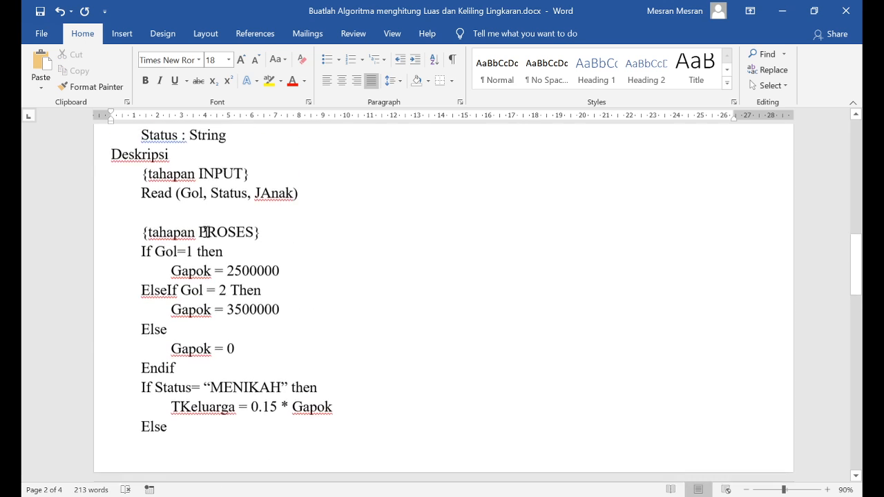
pyautogui.scroll(-8, 205, 233)
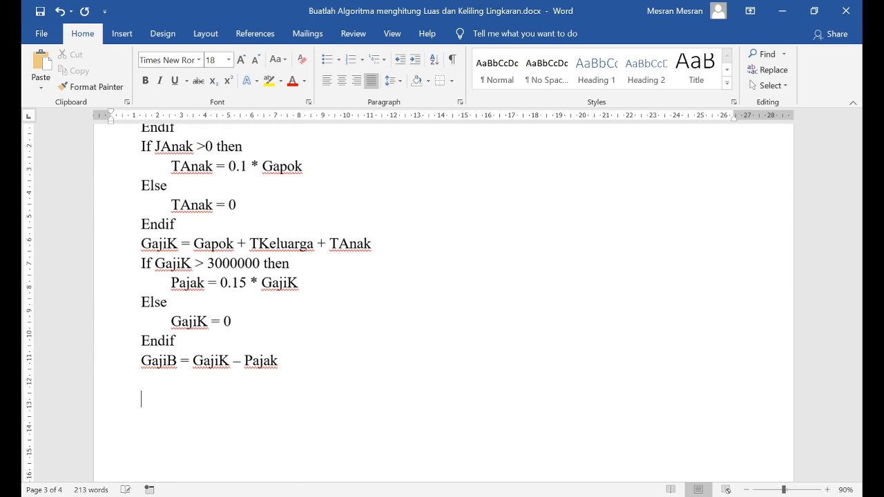
pyautogui.write('tahapan Ou')
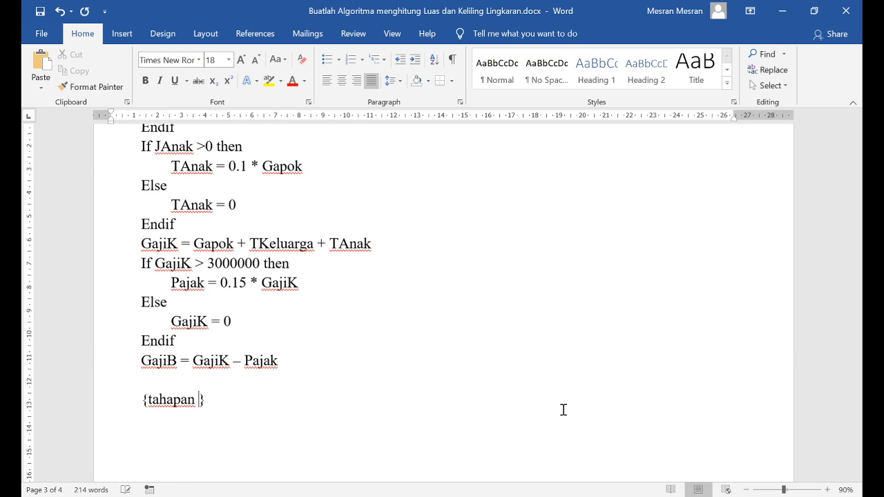
pyautogui.write('tput')
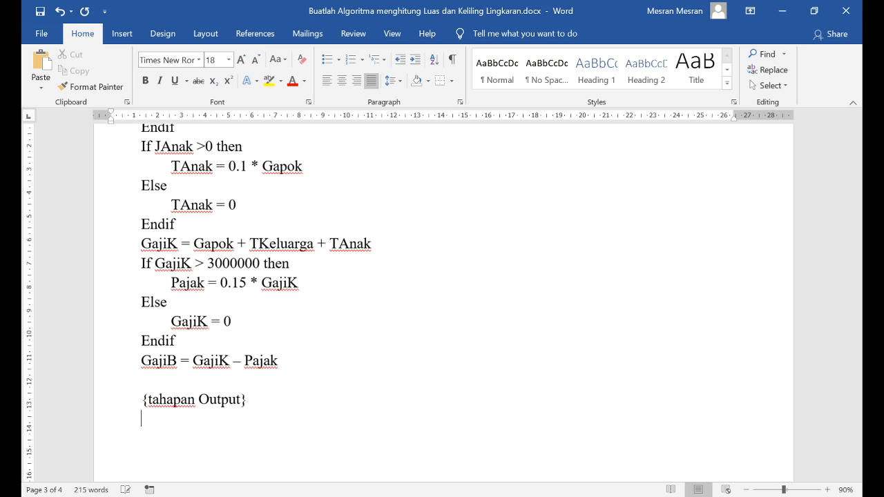
pyautogui.press('Return')
pyautogui.write('Write ()')
# Enter Gapok, TKeluarga and TAnak as the first output variables inside the Write statement's parentheses
pyautogui.scroll(5, 233, 320)
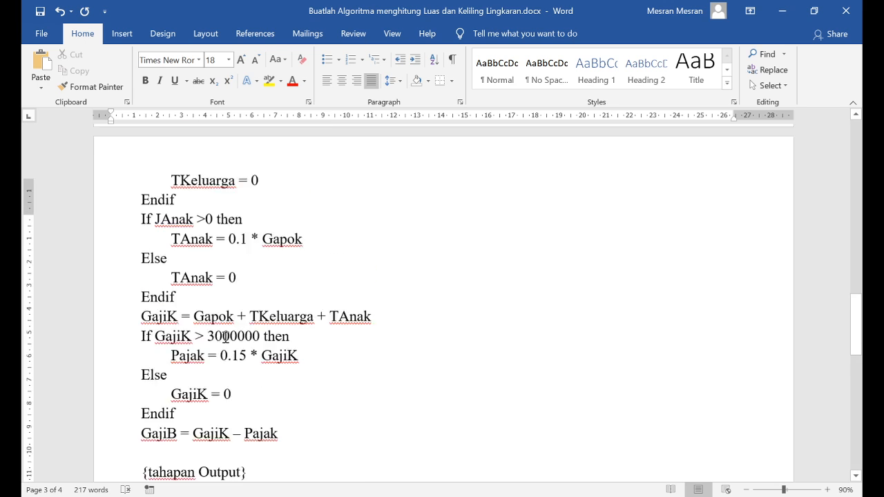
pyautogui.scroll(-5, 346, 293)
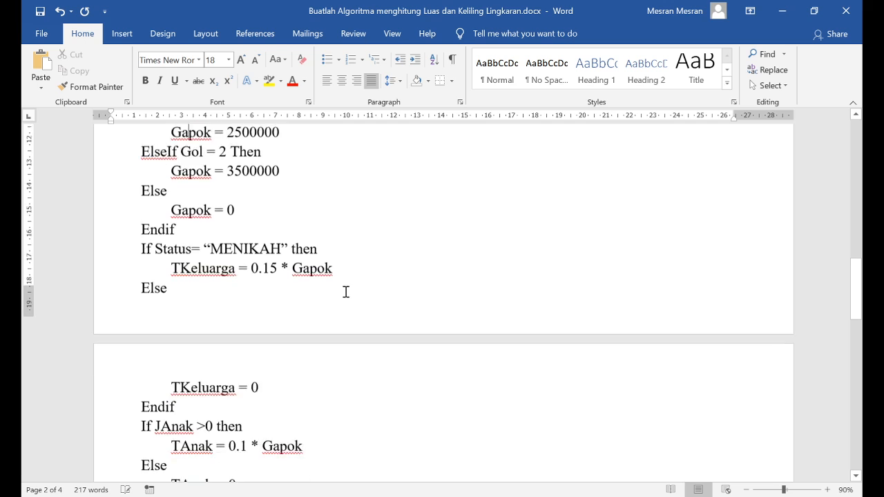
pyautogui.scroll(5, 405, 370)
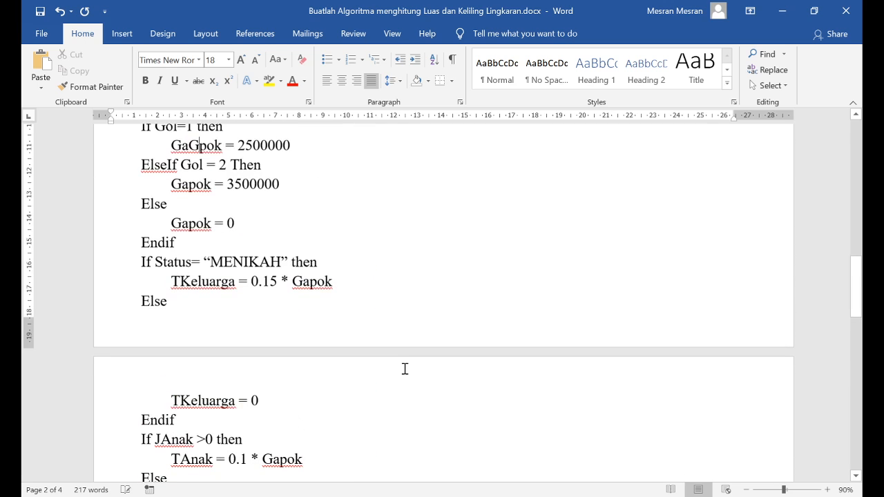
pyautogui.scroll(-6, 405, 369)
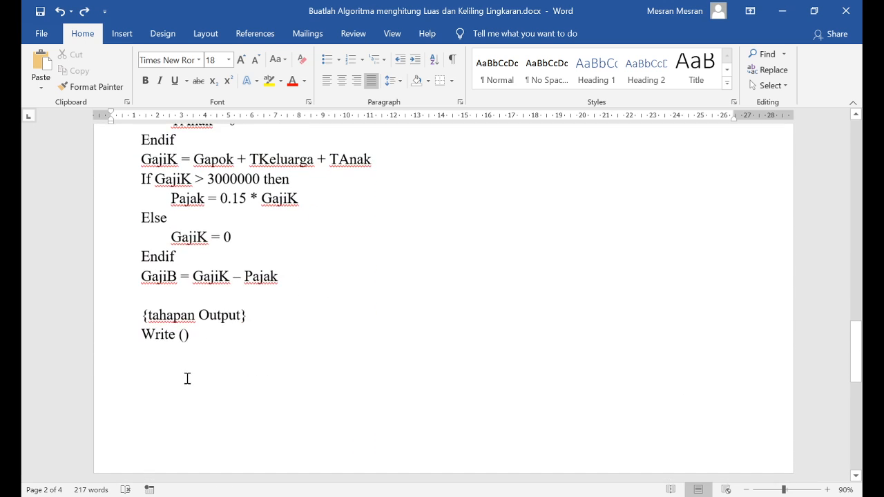
pyautogui.click(183, 336)
pyautogui.write('Gapo')
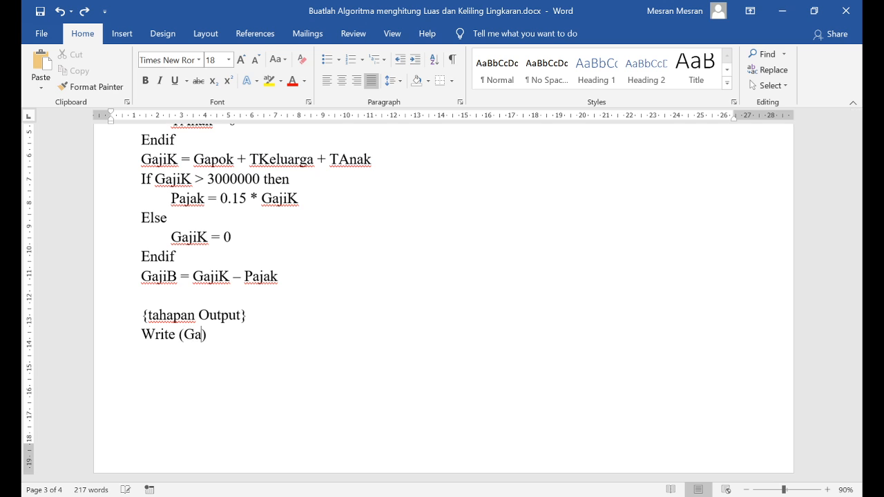
pyautogui.write('k')
pyautogui.write(', ')
pyautogui.write('TKeluarga')
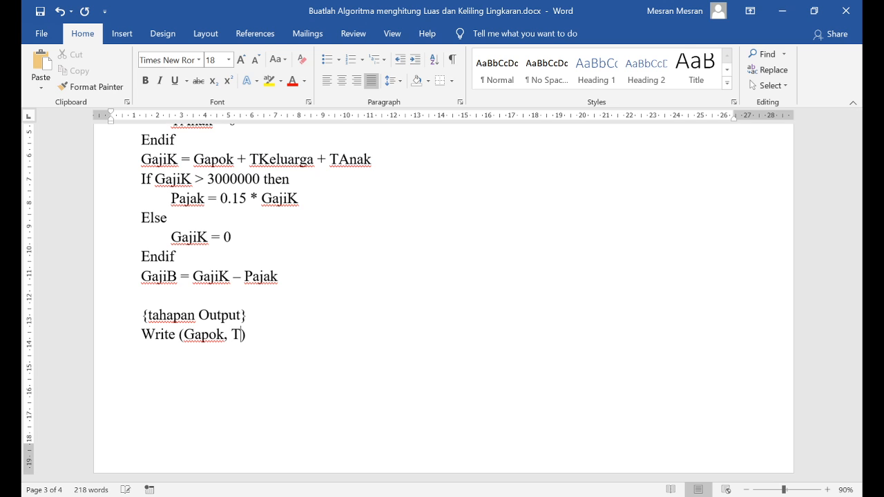
pyautogui.write(', TA')
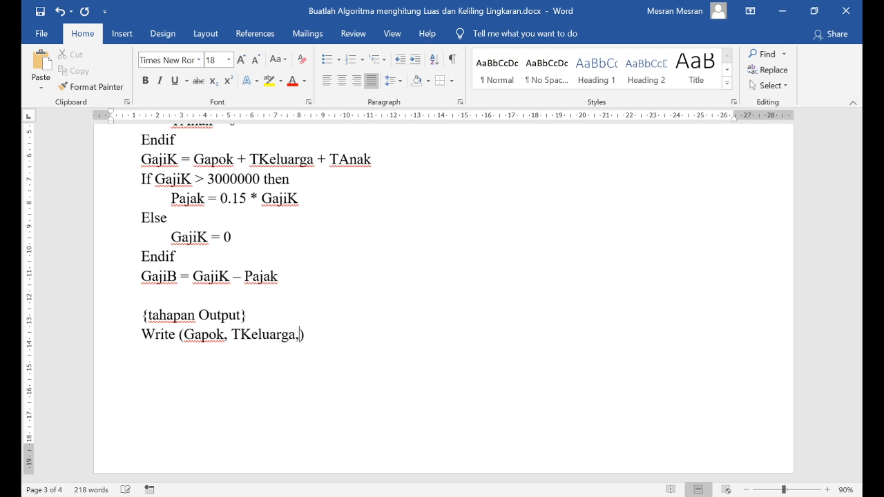
pyautogui.write('nak')
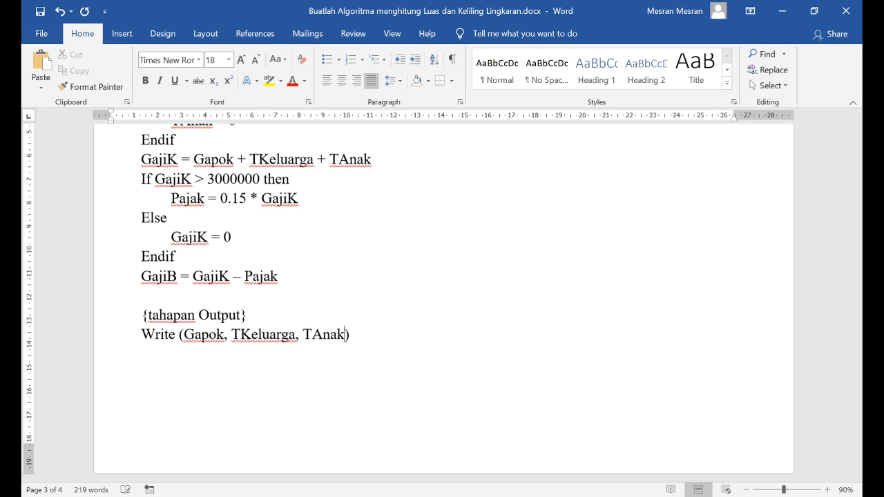
pyautogui.write(', ')
pyautogui.write('GajiK,')
# Append GajiK, Pajak and GajiB to the Write statement's variable list and start a new line below it
pyautogui.write('Pajak, Ga')
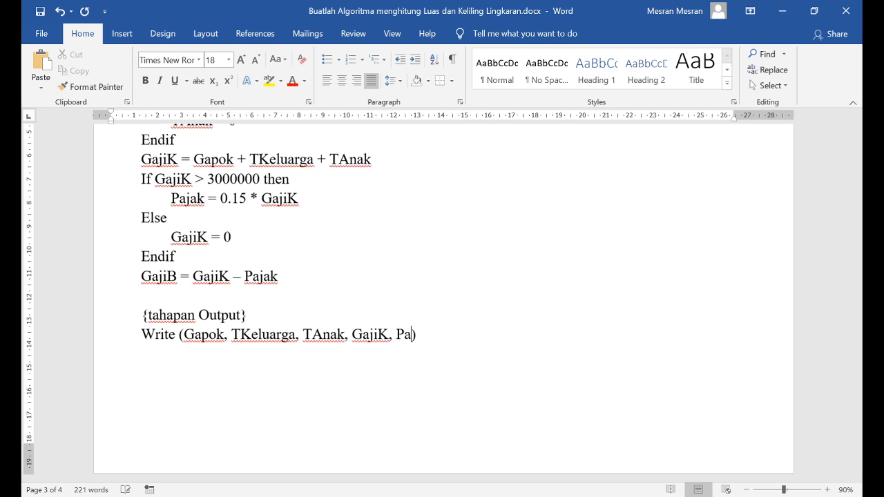
pyautogui.write('jiB')
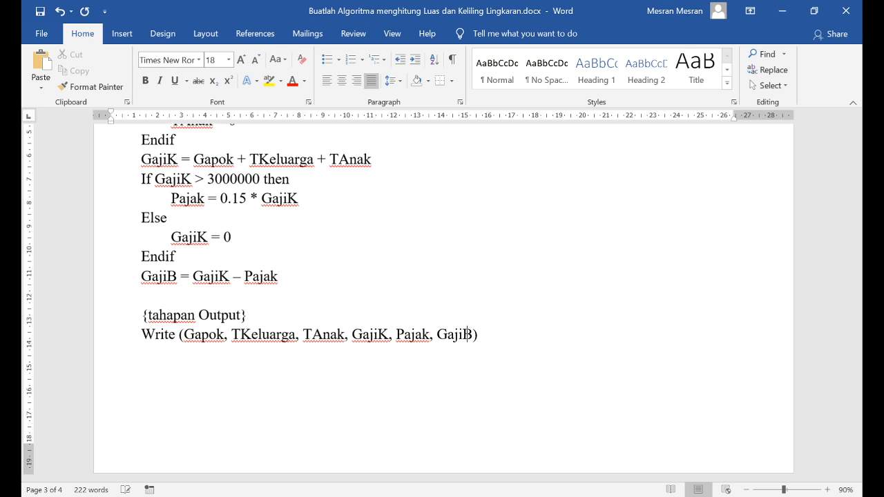
pyautogui.press('Return')
# Move the whole problem paragraph onto page 2 by inserting empty lines above it
pyautogui.scroll(2, 251, 292)
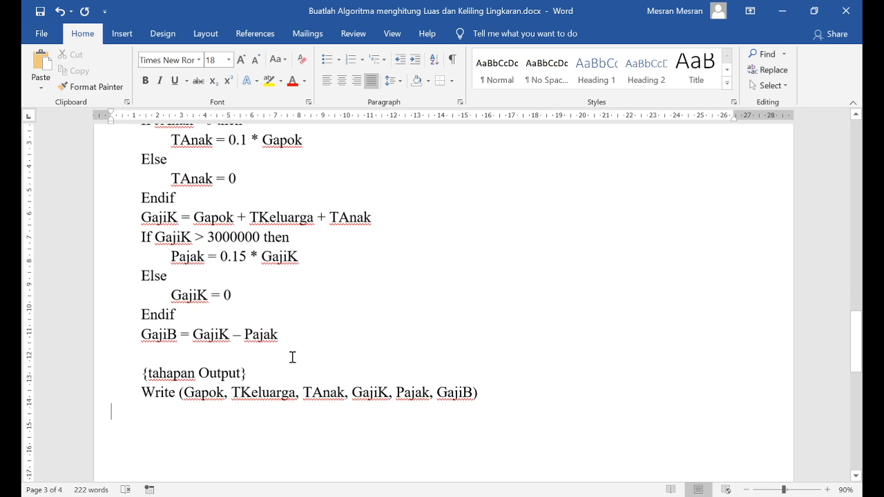
pyautogui.scroll(3, 295, 291)
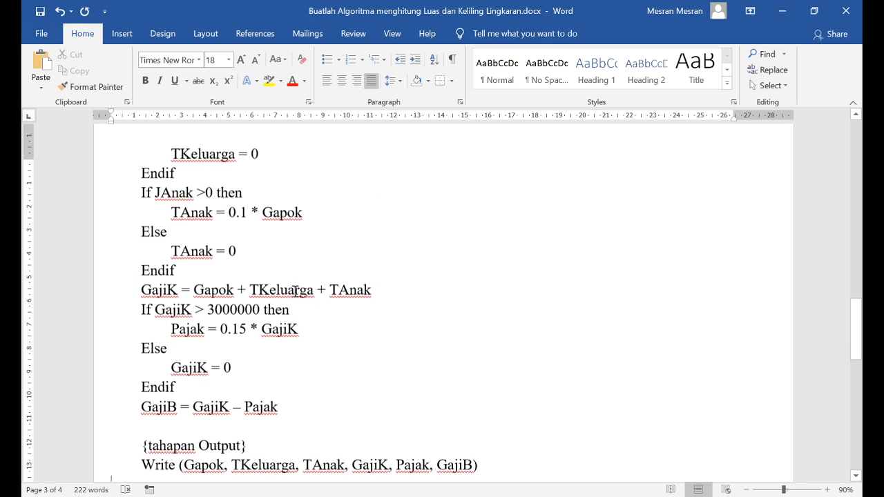
pyautogui.scroll(10, 346, 294)
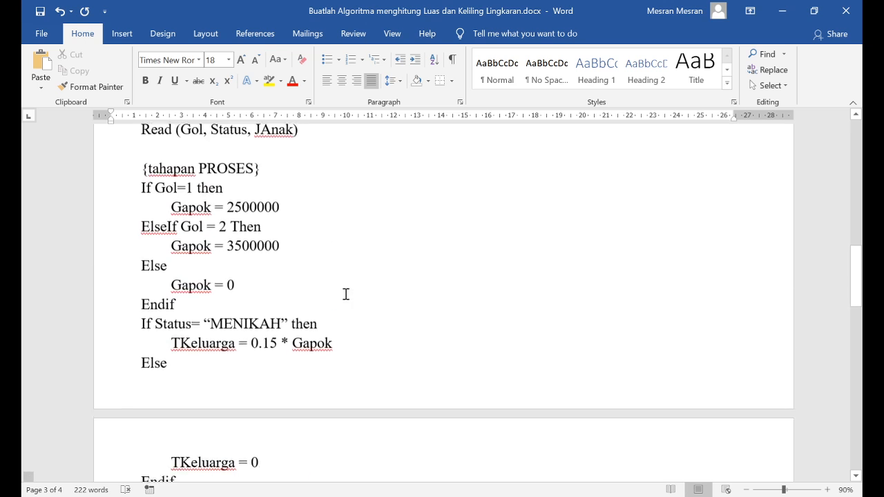
pyautogui.click(168, 203)
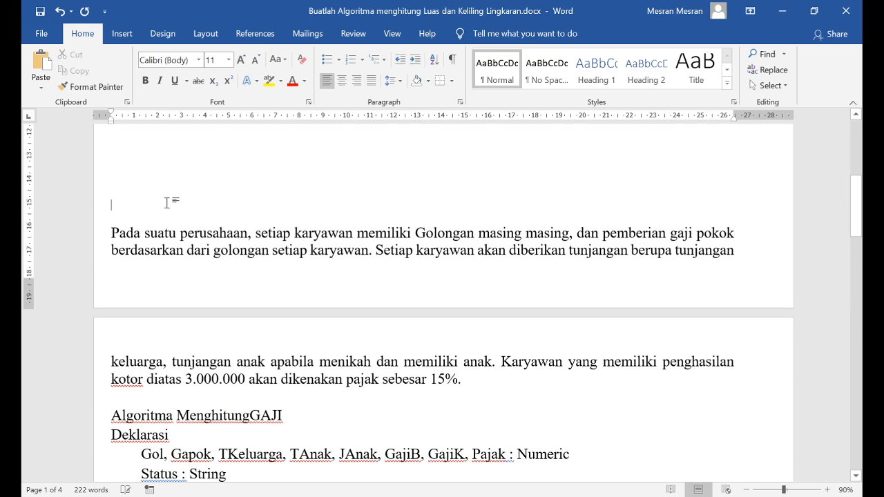
pyautogui.press('Return')
pyautogui.press('Return')
pyautogui.press('Return')
# Examine the problem paragraph against the declarations and input section of the MenghitungGAJI algorithm
pyautogui.scroll(-3, 197, 266)
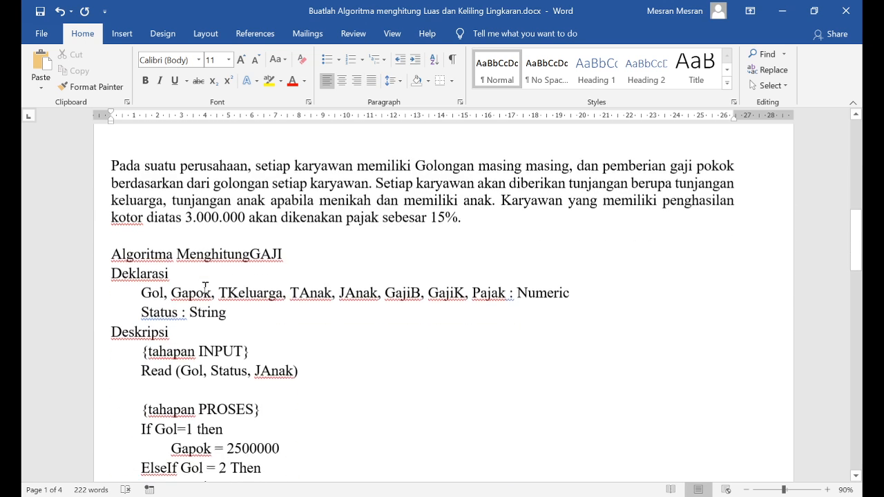
pyautogui.scroll(-1, 222, 270)
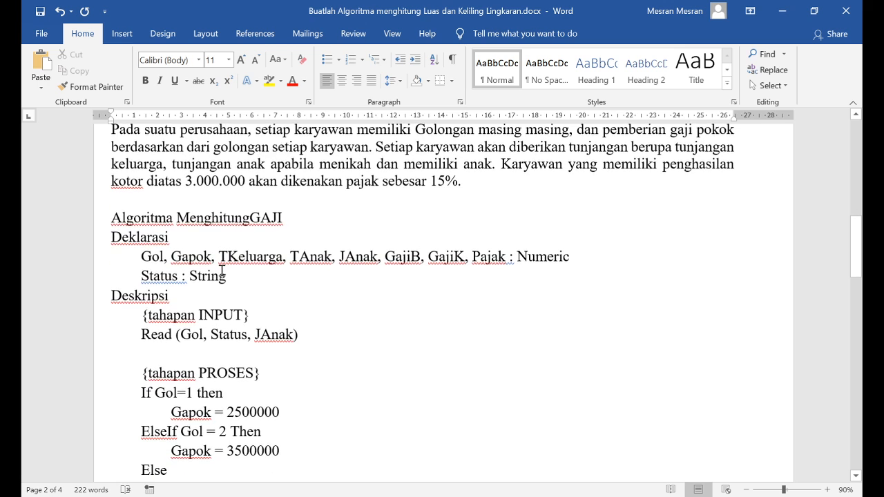
pyautogui.scroll(1, 220, 259)
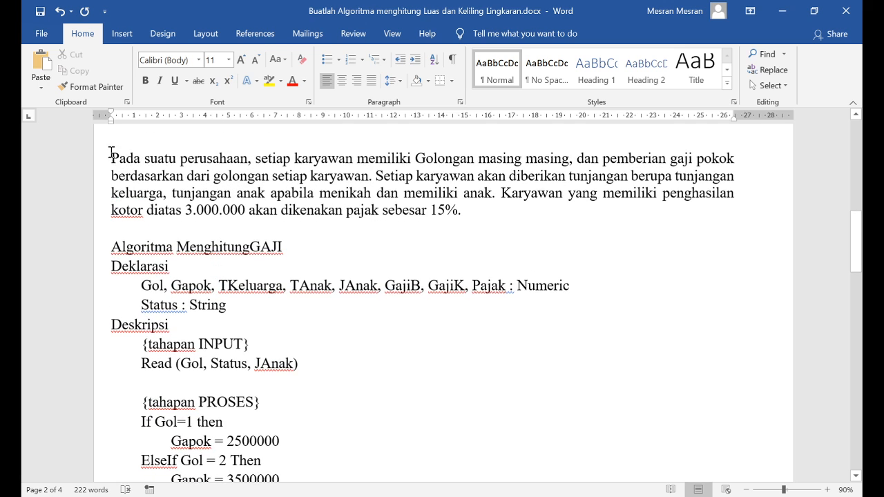
pyautogui.moveTo(112, 154); pyautogui.dragTo(461, 225)
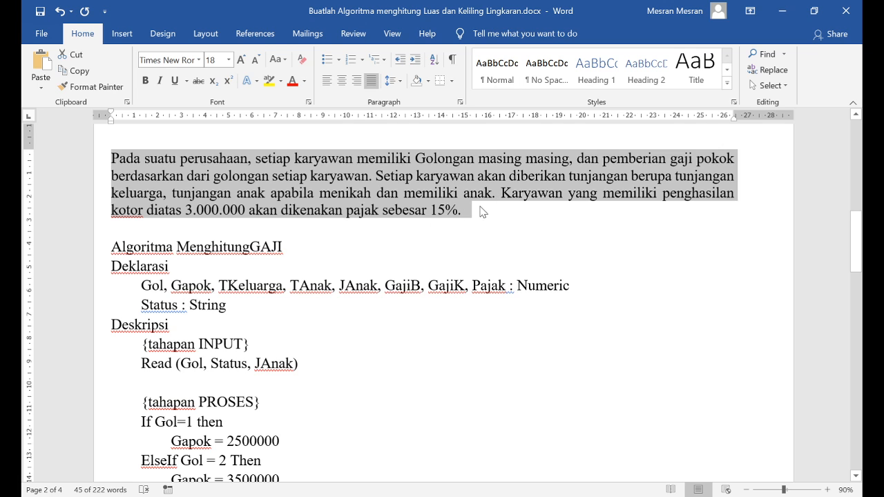
pyautogui.click(467, 213)
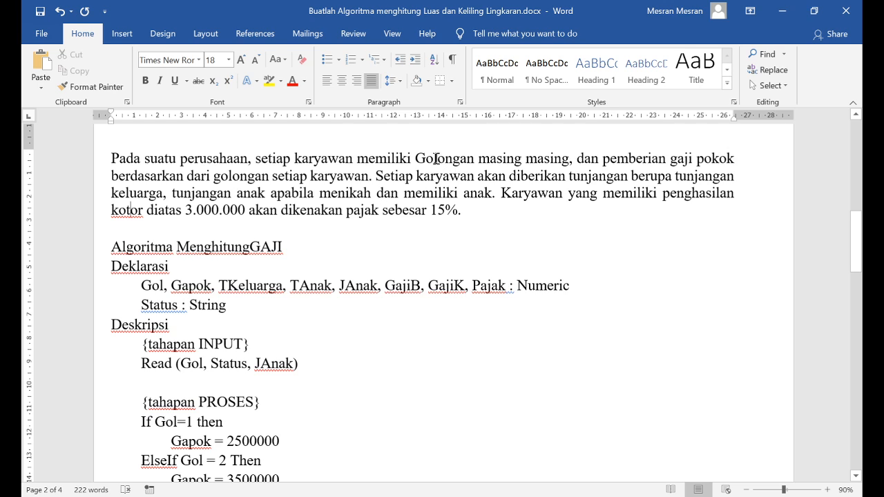
# Examine the problem paragraph's wording on Golongan and gaji pokok against the If Gol block that assigns Gapok
pyautogui.moveTo(435, 158); pyautogui.dragTo(521, 158)
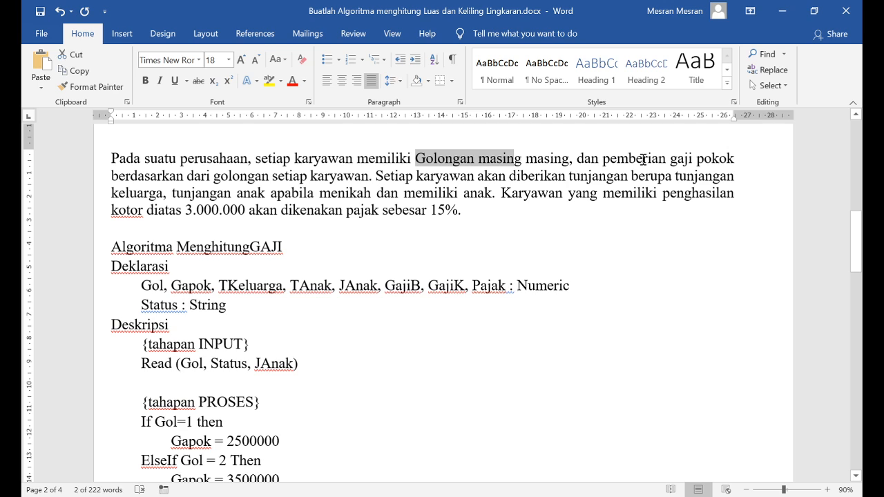
pyautogui.click(176, 176)
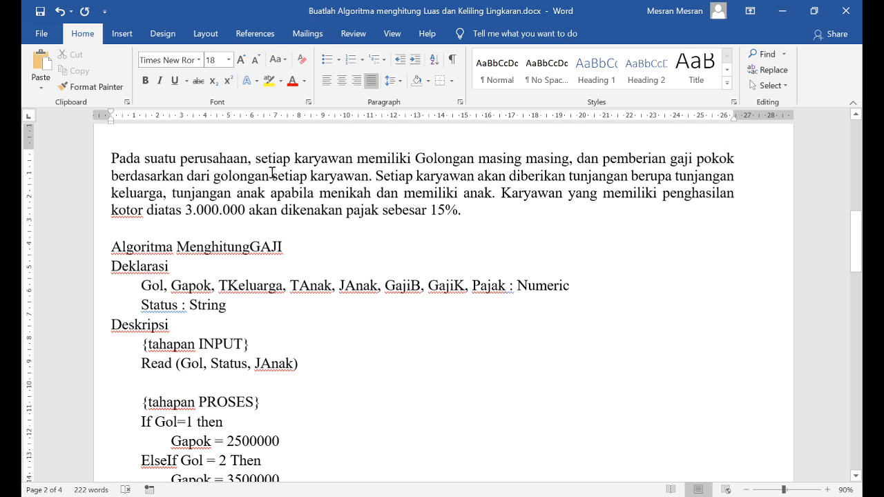
pyautogui.moveTo(670, 159); pyautogui.dragTo(740, 156)
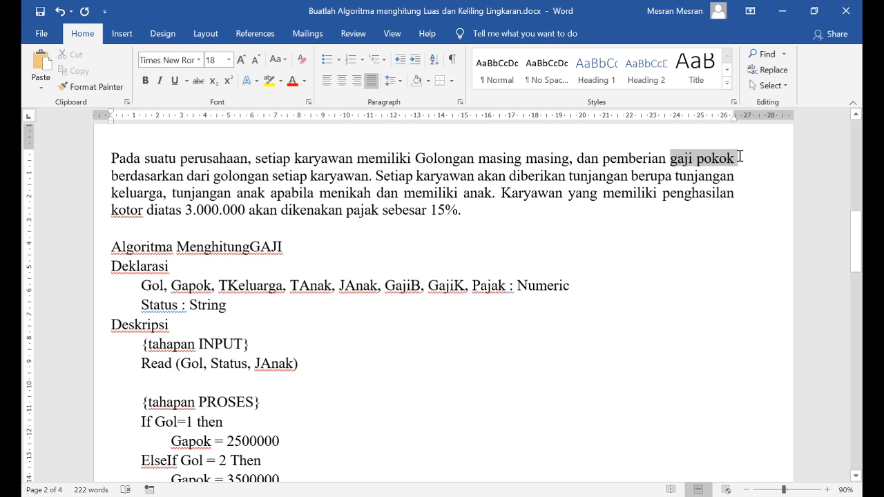
pyautogui.click(212, 178)
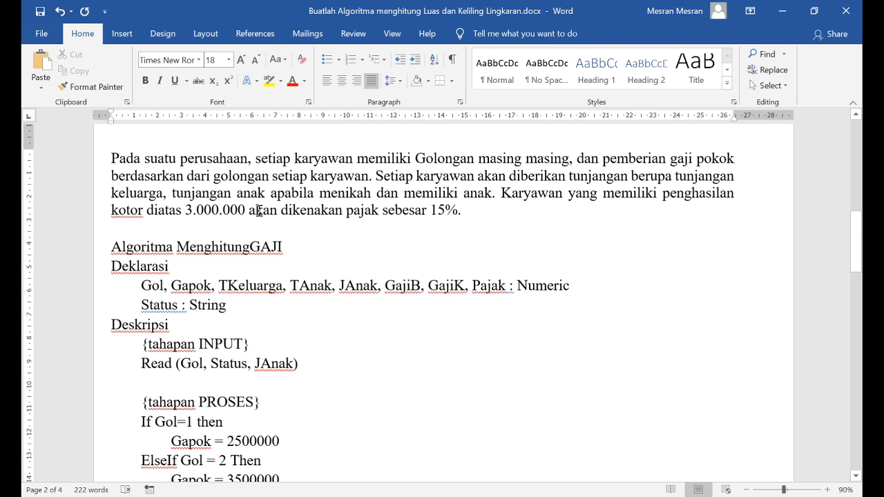
pyautogui.scroll(-5, 258, 210)
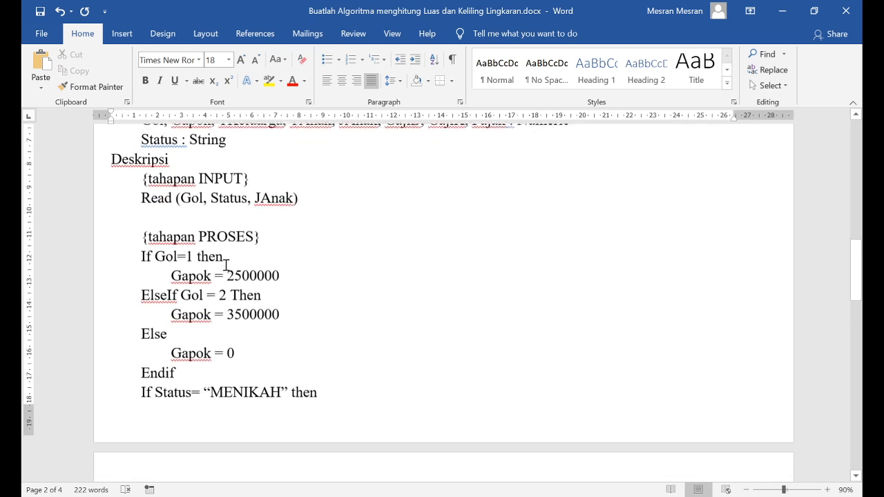
pyautogui.moveTo(141, 245); pyautogui.dragTo(233, 356)
pyautogui.click(296, 247)
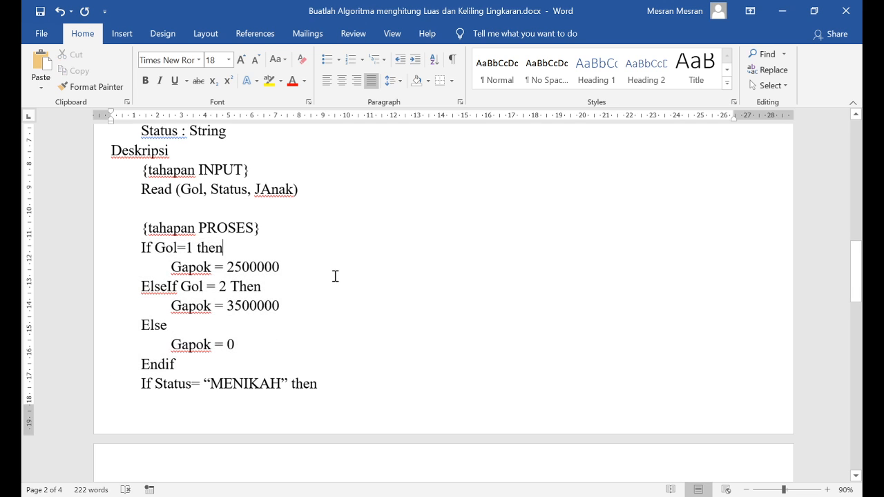
pyautogui.doubleClick(190, 364)
pyautogui.keyDown('shift'); pyautogui.click(142, 248); pyautogui.keyUp('shift')
pyautogui.moveTo(141, 243); pyautogui.dragTo(116, 244)
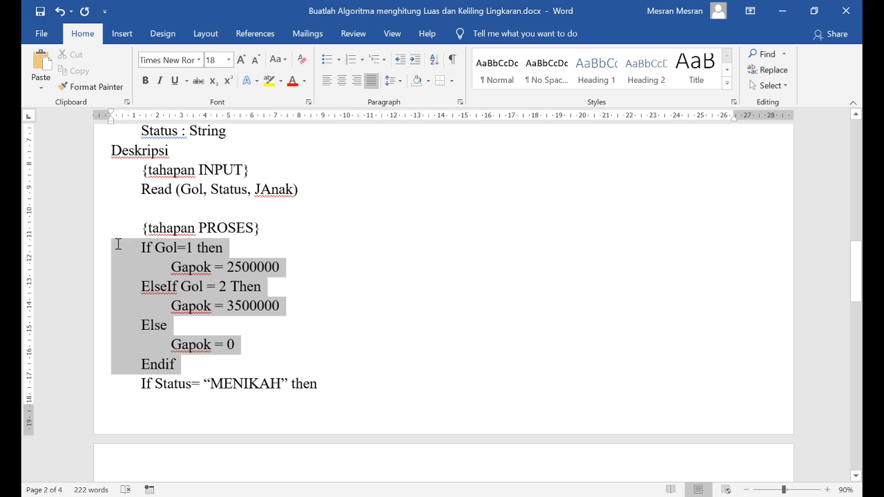
pyautogui.scroll(-2, 311, 278)
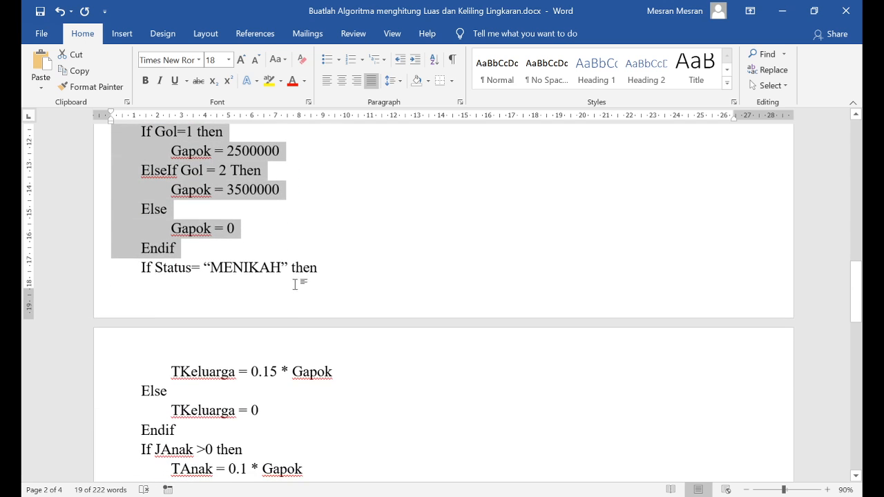
pyautogui.scroll(5, 296, 284)
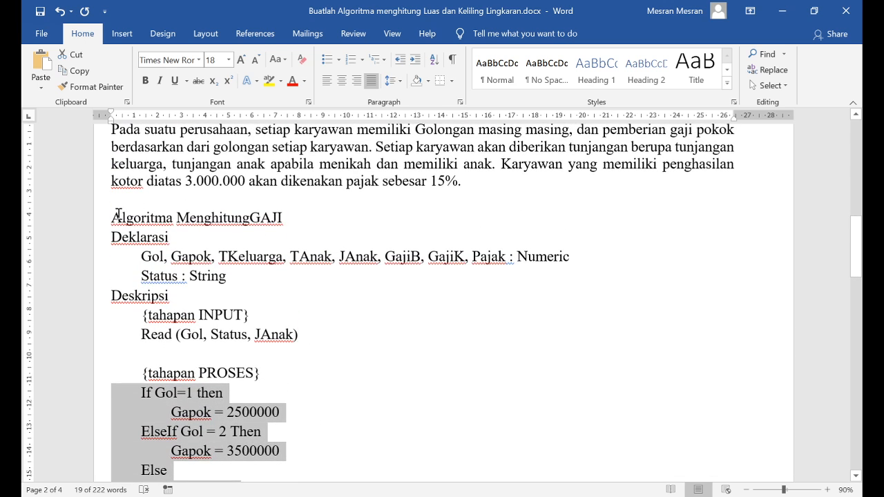
pyautogui.click(373, 294)
# Examine the process section from the family allowance condition through to the variables in the Write statement
pyautogui.scroll(-10, 297, 292)
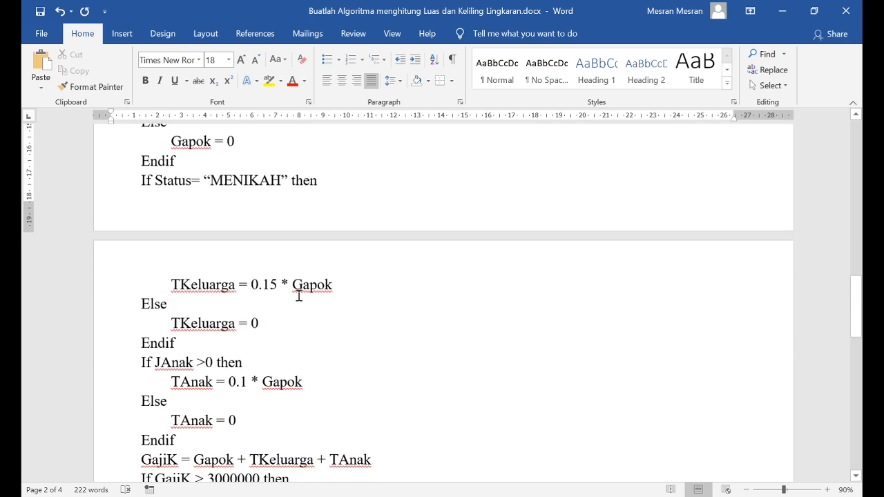
pyautogui.scroll(10, 410, 309)
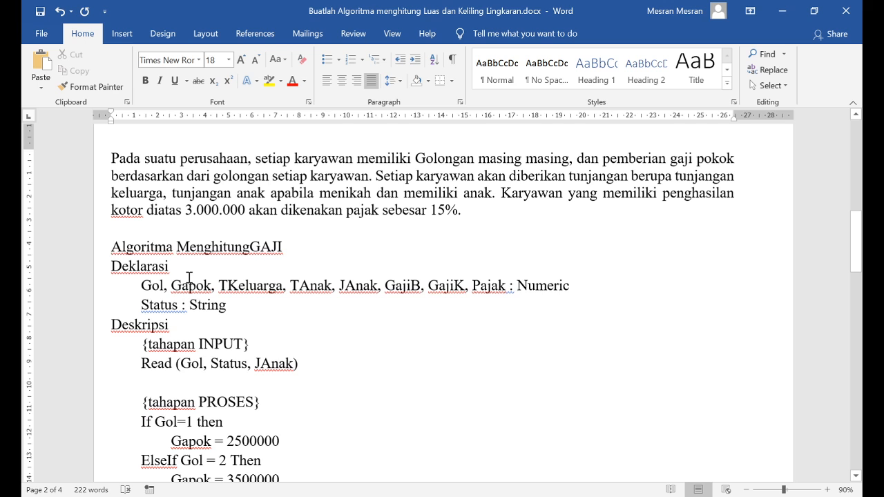
pyautogui.scroll(-2, 189, 279)
pyautogui.scroll(-3, 189, 277)
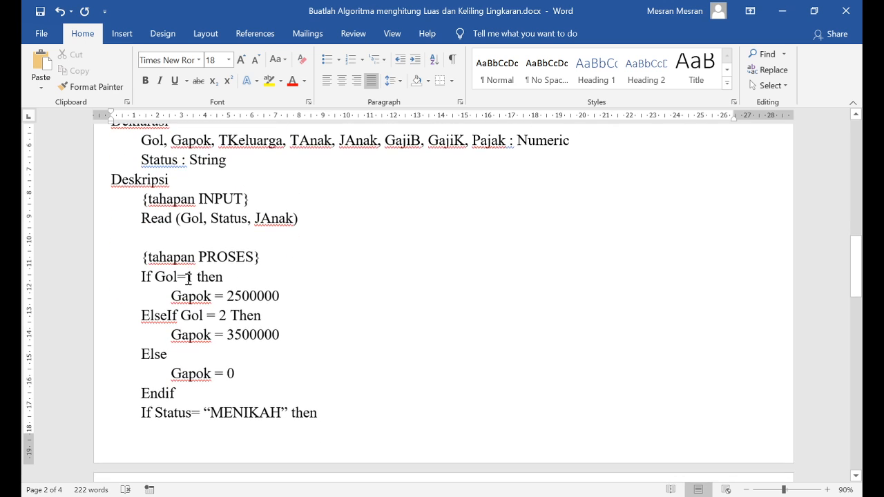
pyautogui.scroll(-7, 188, 281)
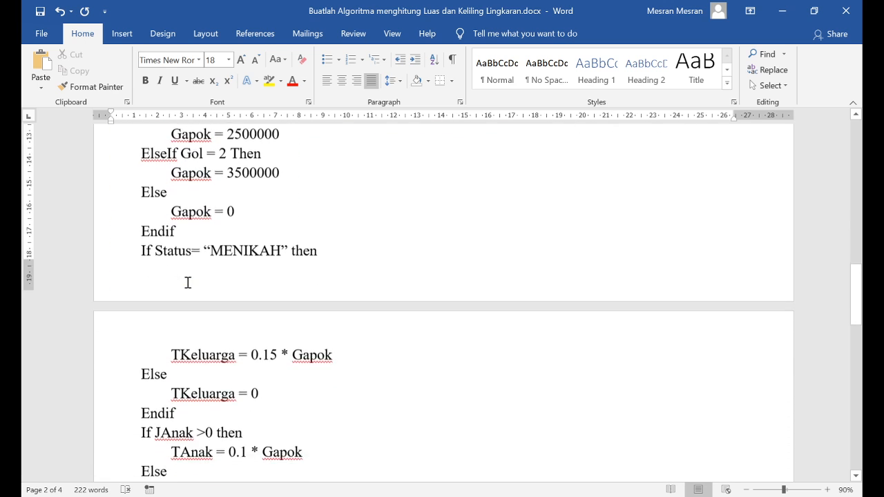
pyautogui.scroll(-3, 187, 282)
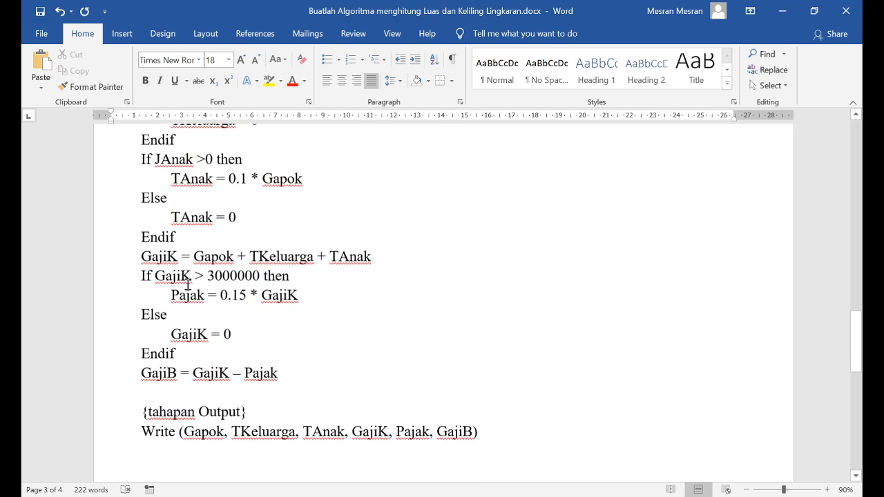
pyautogui.scroll(-2, 188, 284)
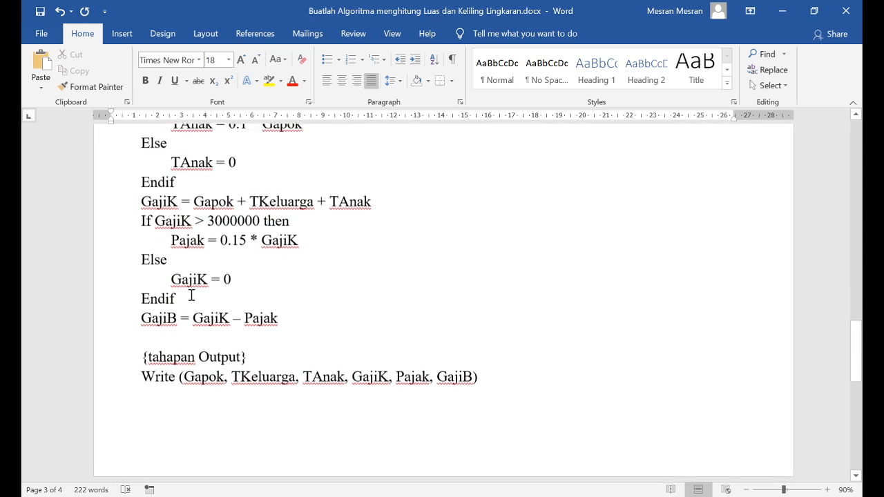
pyautogui.click(282, 355)
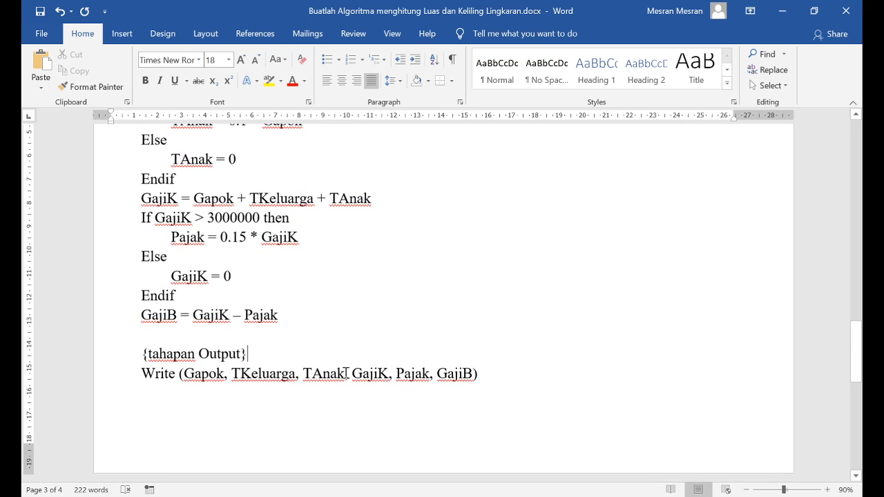
pyautogui.click(198, 374)
pyautogui.click(254, 374)
pyautogui.click(333, 374)
pyautogui.click(382, 374)
# Compare the variables in the Deklarasi section with the ones listed in the Write statement
pyautogui.scroll(4, 263, 283)
pyautogui.scroll(5, 263, 282)
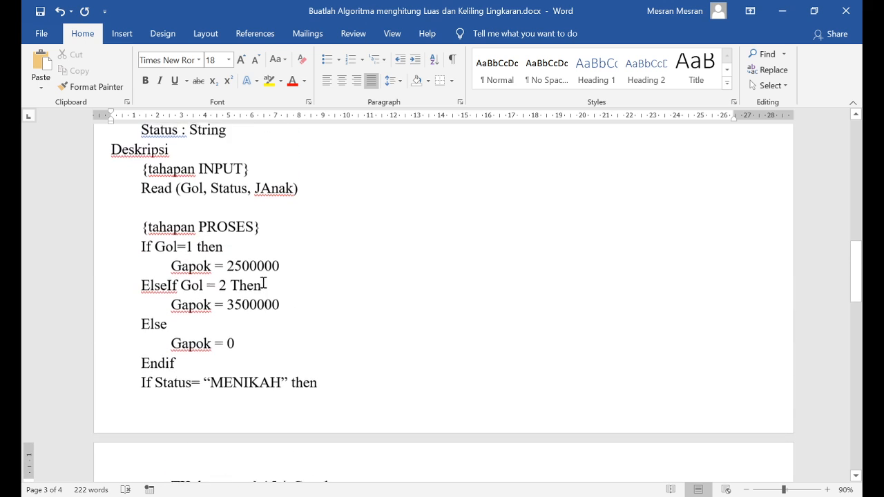
pyautogui.click(223, 247)
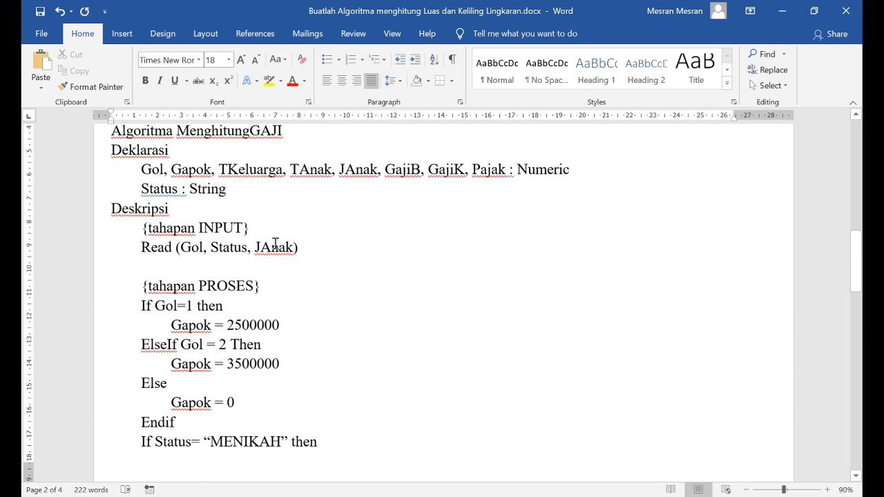
pyautogui.click(239, 169)
pyautogui.click(454, 169)
pyautogui.scroll(-2, 311, 262)
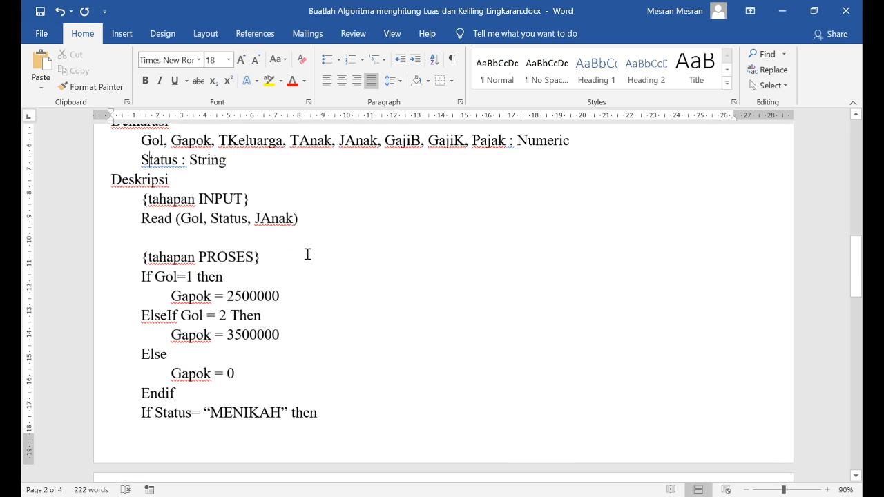
pyautogui.scroll(-12, 309, 255)
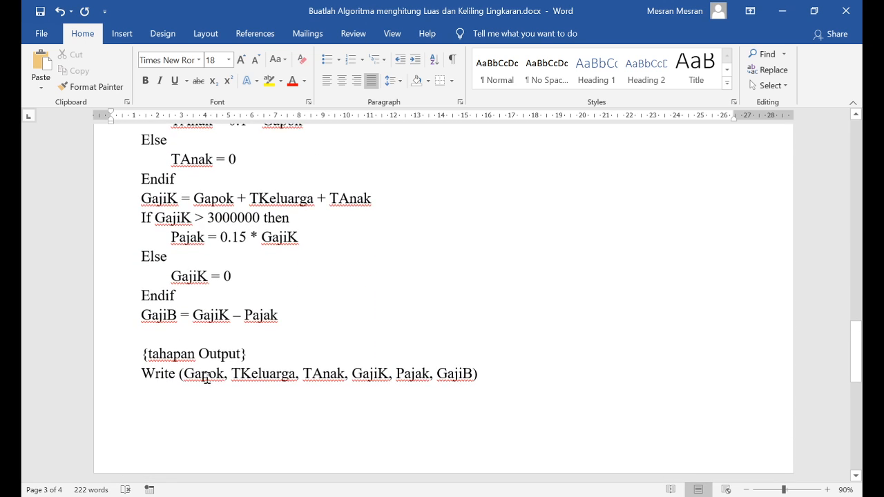
pyautogui.click(206, 378)
pyautogui.moveTo(183, 373); pyautogui.dragTo(467, 365)
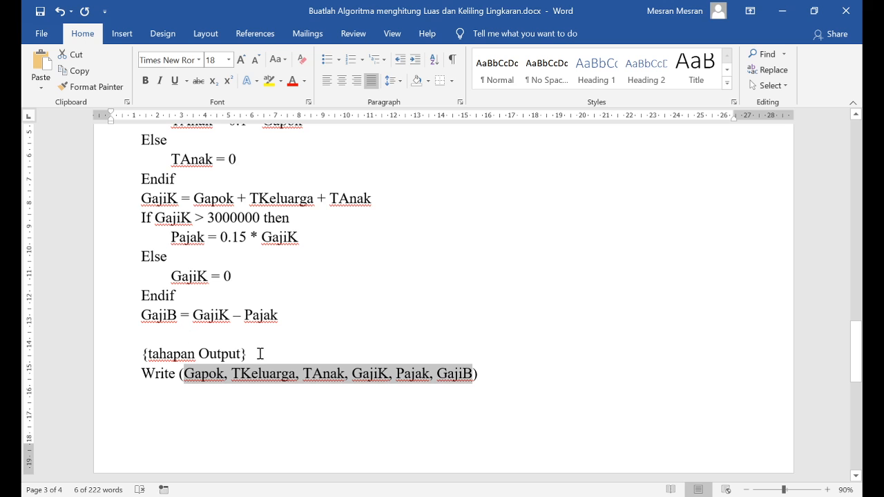
# Review the whole MenghitungGAJI algorithm again, from the problem paragraph to the output section
pyautogui.scroll(3, 247, 333)
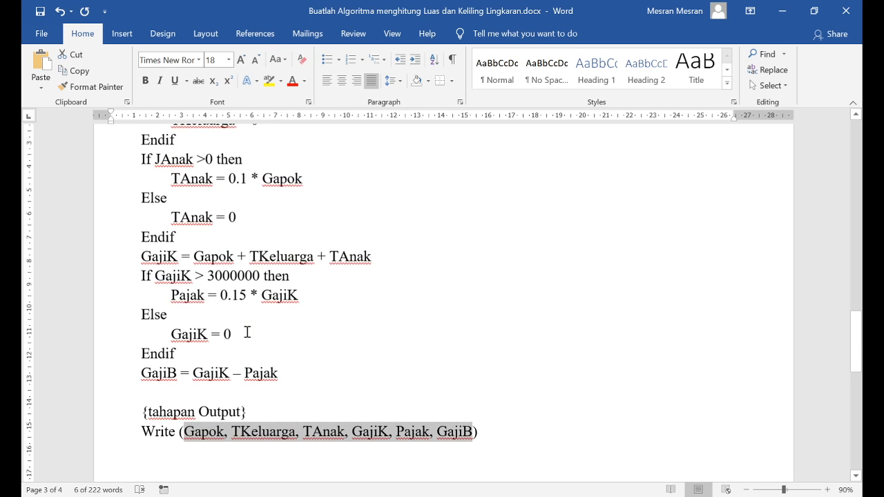
pyautogui.scroll(10, 248, 332)
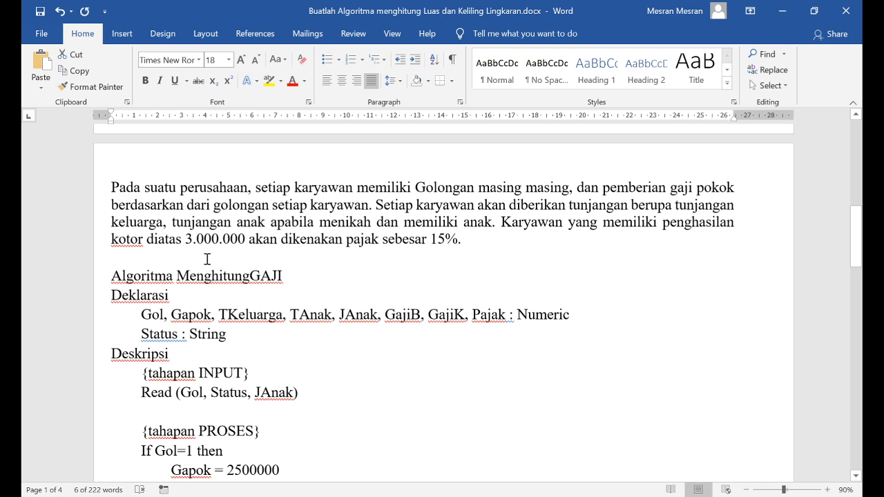
pyautogui.click(207, 259)
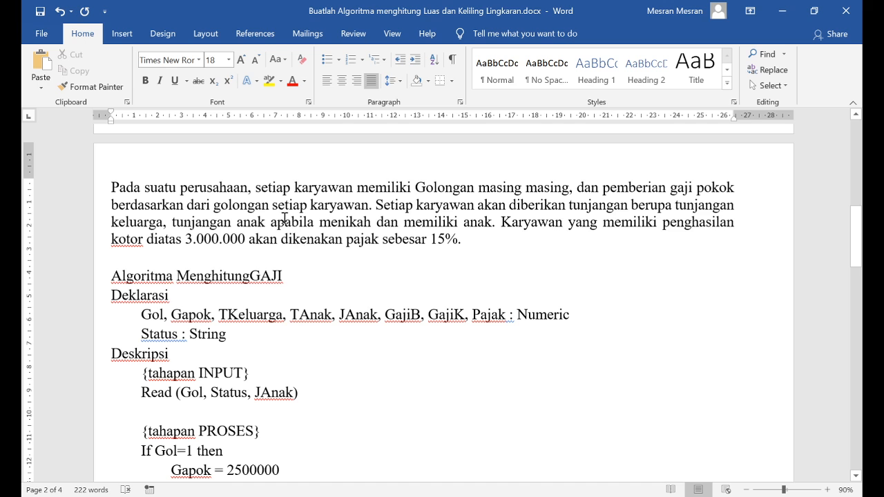
pyautogui.scroll(-7, 238, 215)
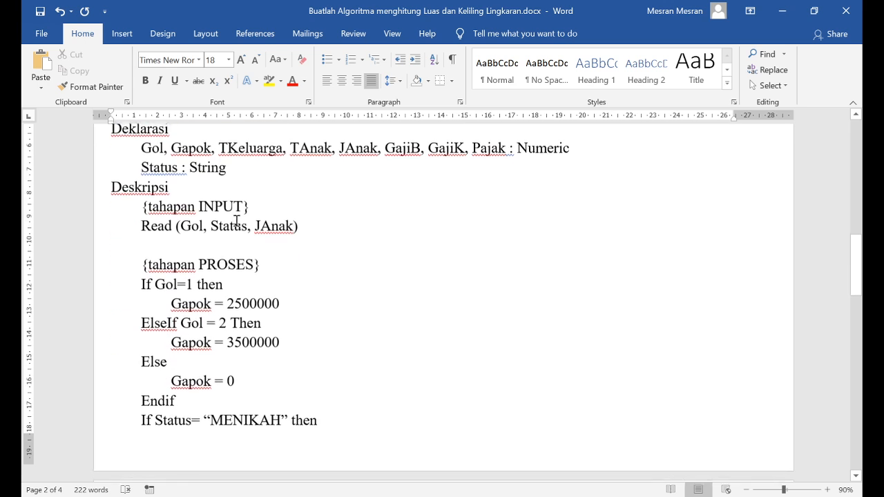
pyautogui.scroll(-9, 238, 221)
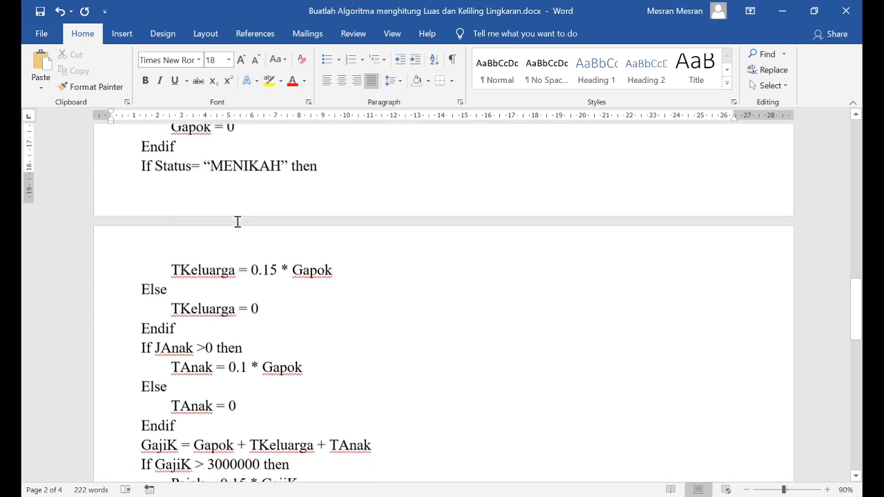
pyautogui.scroll(-1, 240, 226)
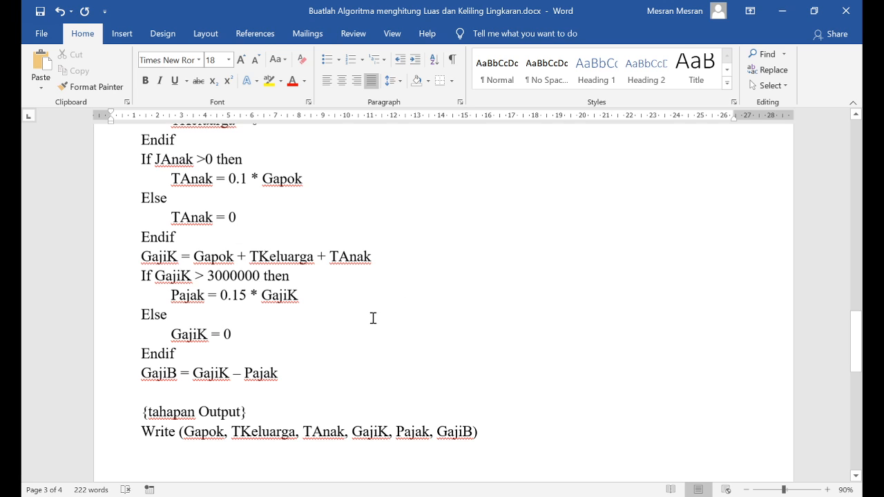
pyautogui.scroll(5, 276, 291)
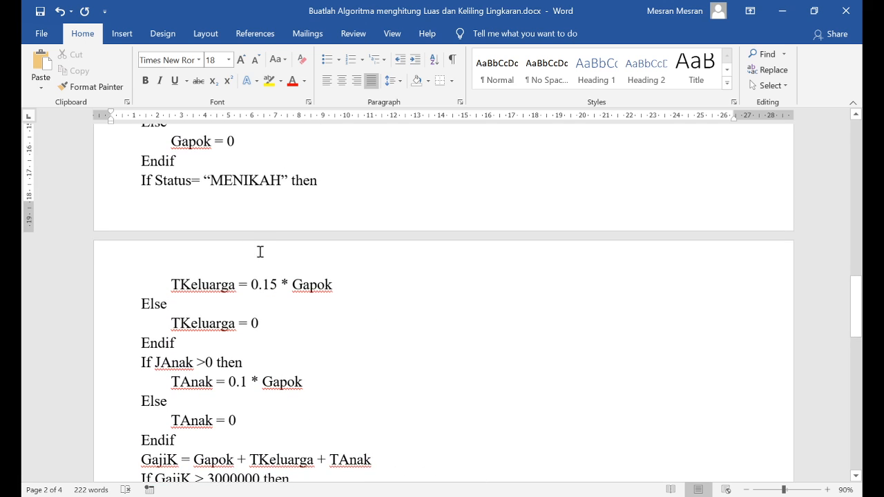
pyautogui.scroll(-3, 241, 245)
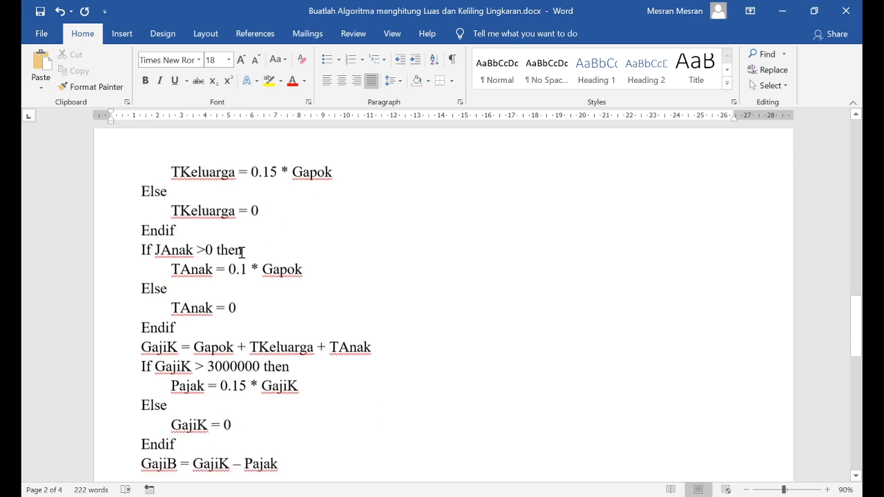
pyautogui.scroll(-2, 241, 251)
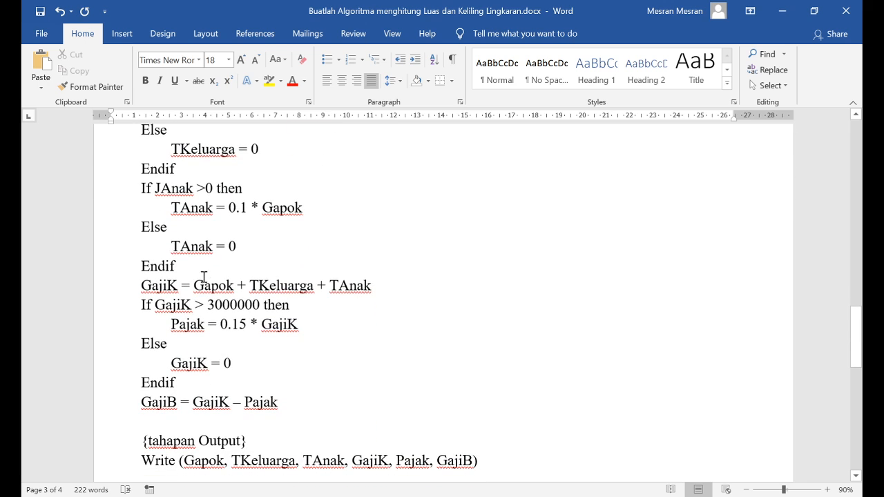
# Format the whole If JAnak >0 block, through its Endif, as bold dark red text
pyautogui.scroll(2, 203, 273)
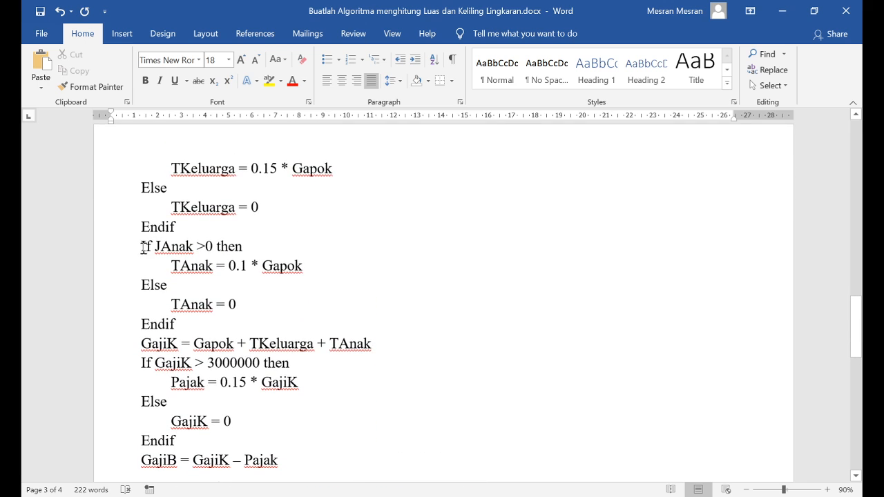
pyautogui.moveTo(141, 247); pyautogui.dragTo(206, 326)
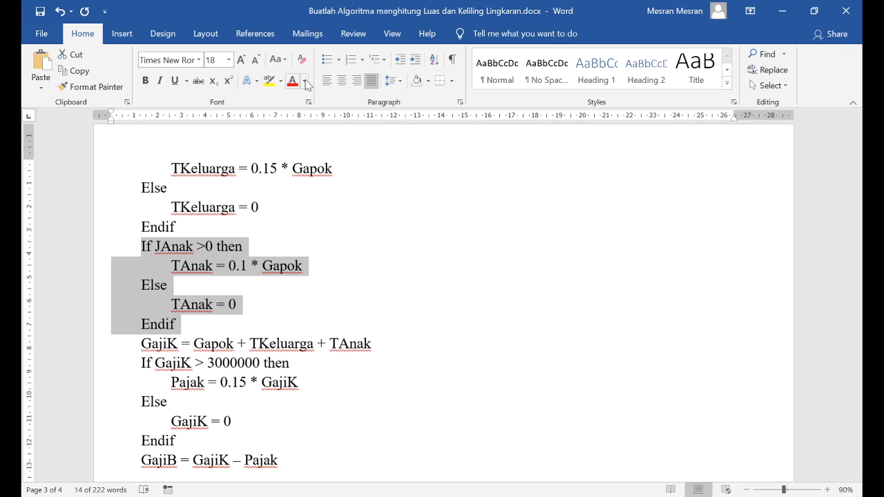
pyautogui.click(313, 204)
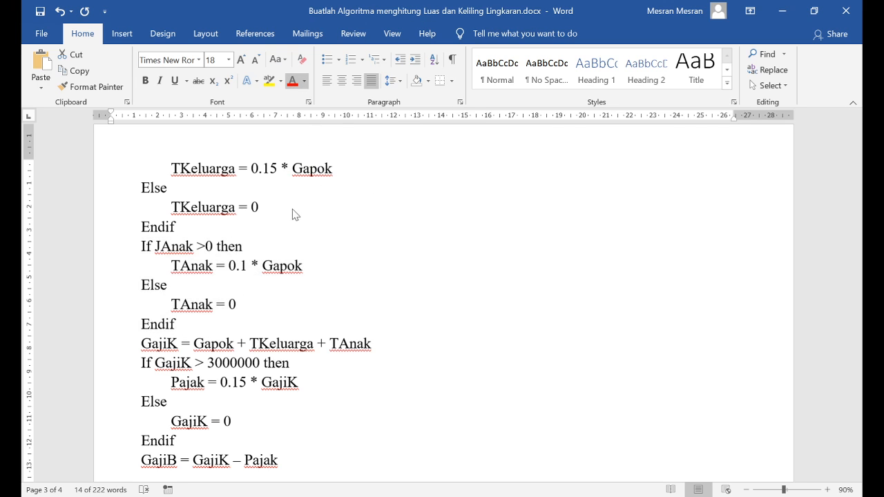
pyautogui.click(146, 81)
pyautogui.click(356, 311)
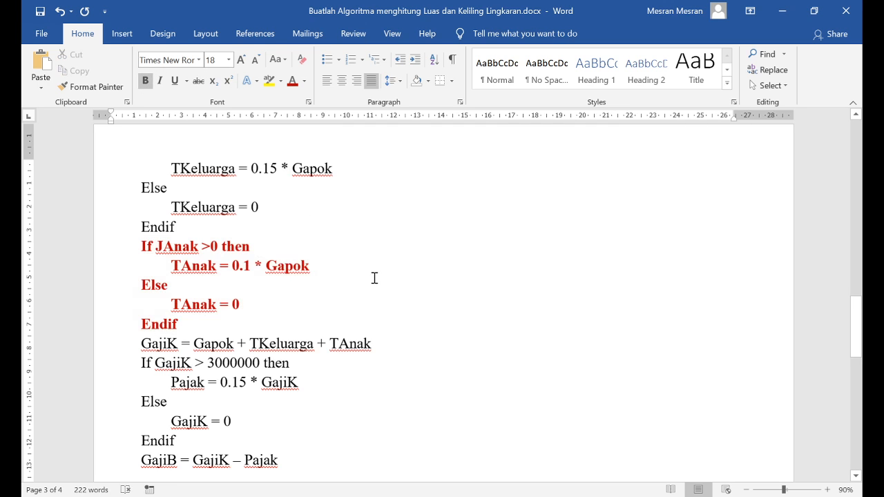
# Draw a vertical downward arrow about 0.92 cm long in the blank area beside the TKeluarga lines
pyautogui.click(131, 38)
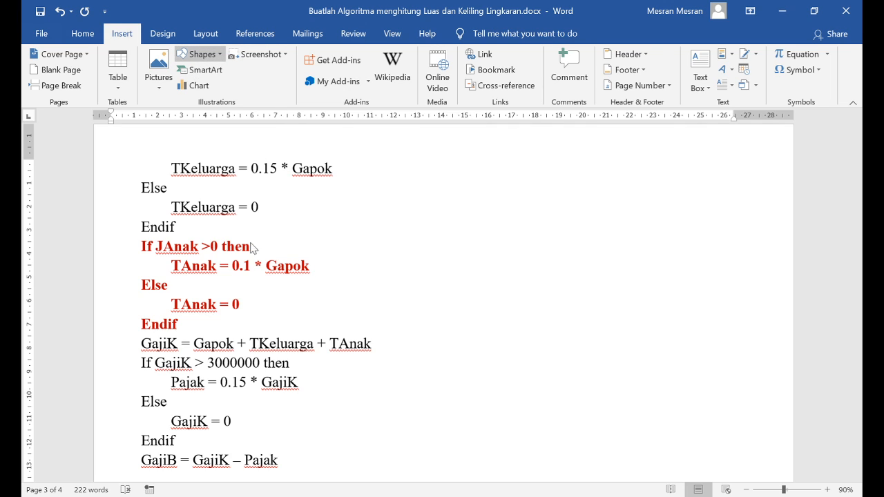
pyautogui.click(218, 94)
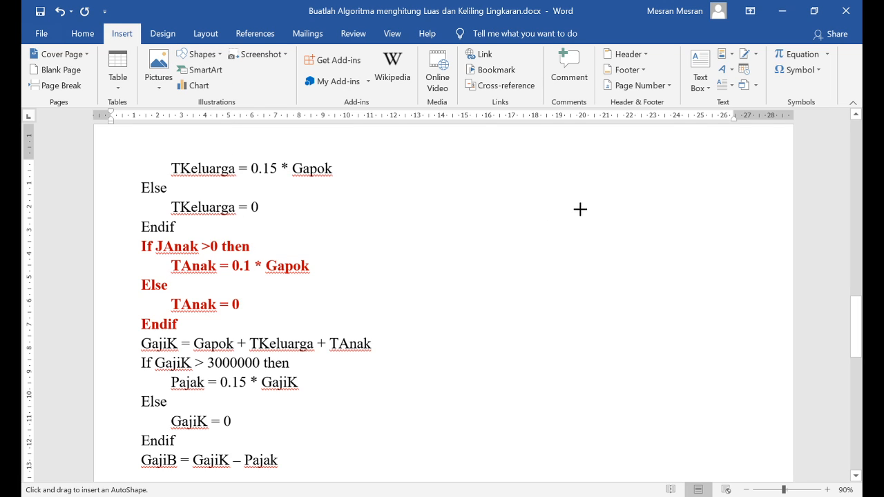
pyautogui.moveTo(584, 184)
pyautogui.mouseDown()
pyautogui.moveTo(584, 228)
pyautogui.moveTo(583, 205)
pyautogui.mouseUp()
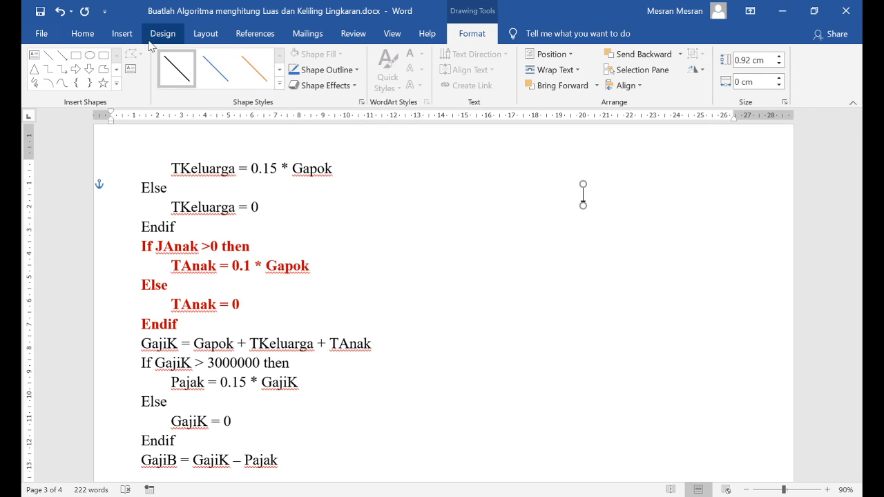
# Draw a black-outlined white diamond about 2.79 cm high and 3.48 cm wide under the arrow, aligning its upper corner with the arrow tip
pyautogui.click(82, 35)
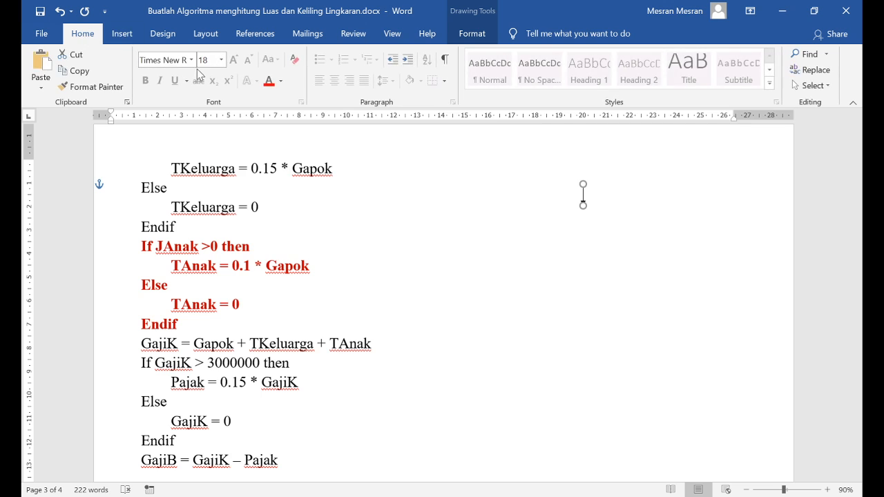
pyautogui.click(122, 34)
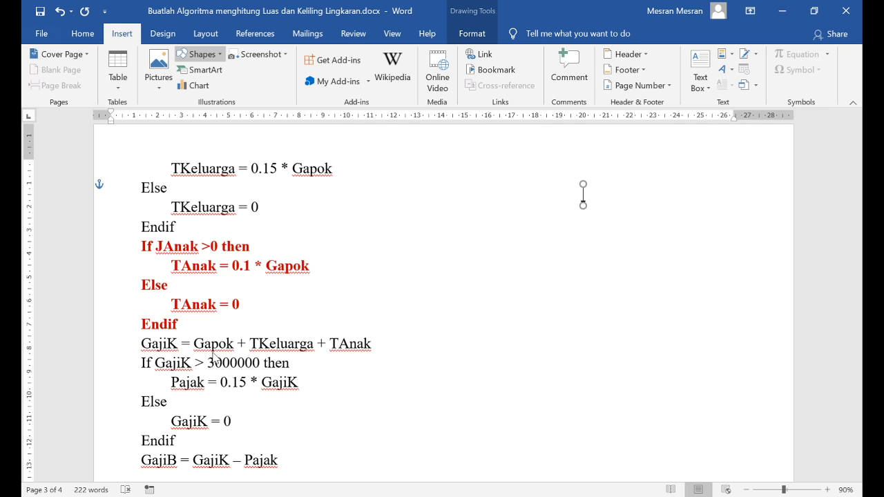
pyautogui.moveTo(567, 210); pyautogui.dragTo(590, 256)
pyautogui.click(177, 69)
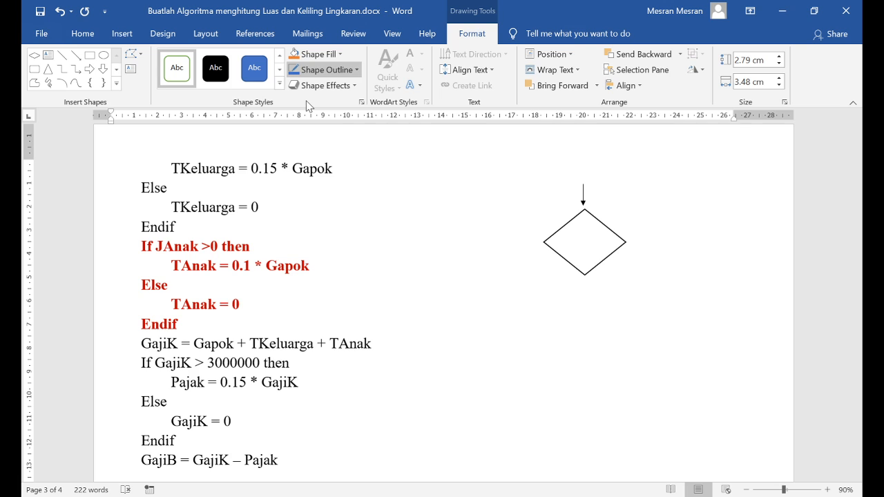
pyautogui.click(552, 236)
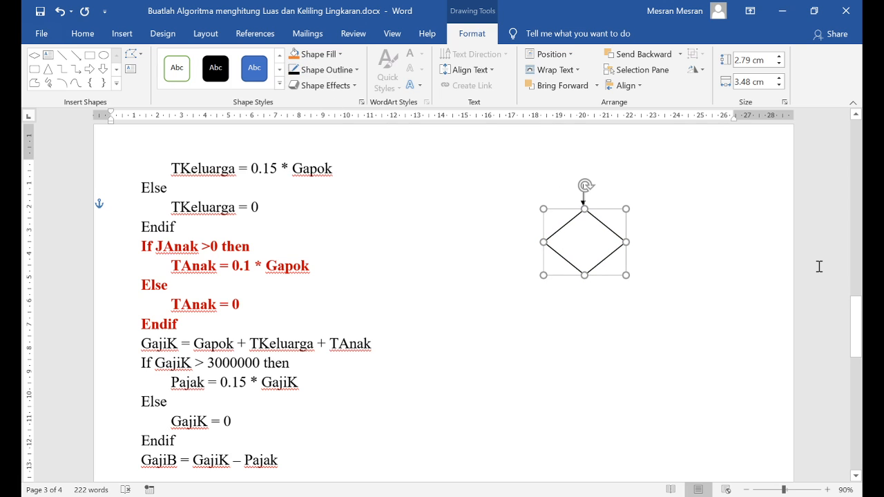
pyautogui.hotkey('ctrl', 'Left')
pyautogui.hotkey('ctrl', 'Left')
pyautogui.hotkey('ctrl', 'Up')
pyautogui.hotkey('ctrl', 'Up')
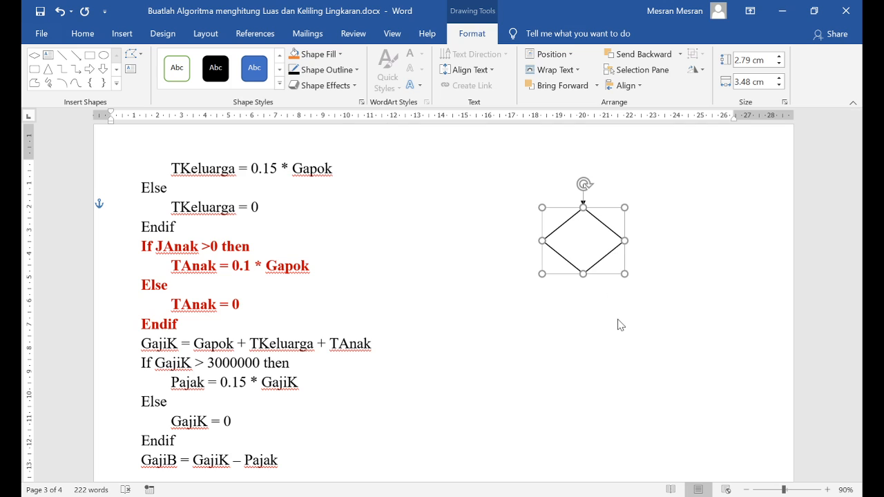
# Label the diamond JAnak and enlarge the text while keeping the word on one line
pyautogui.click(625, 289)
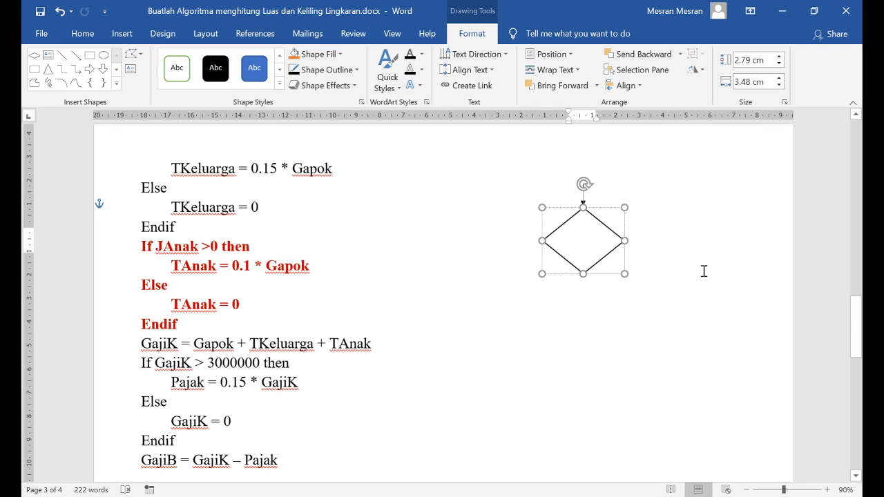
pyautogui.write('JAnak')
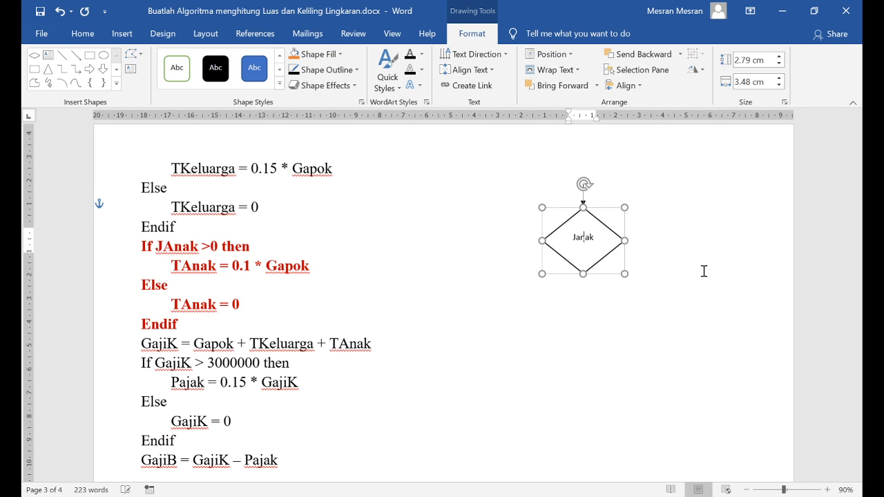
pyautogui.hotkey('ctrl', 'a')
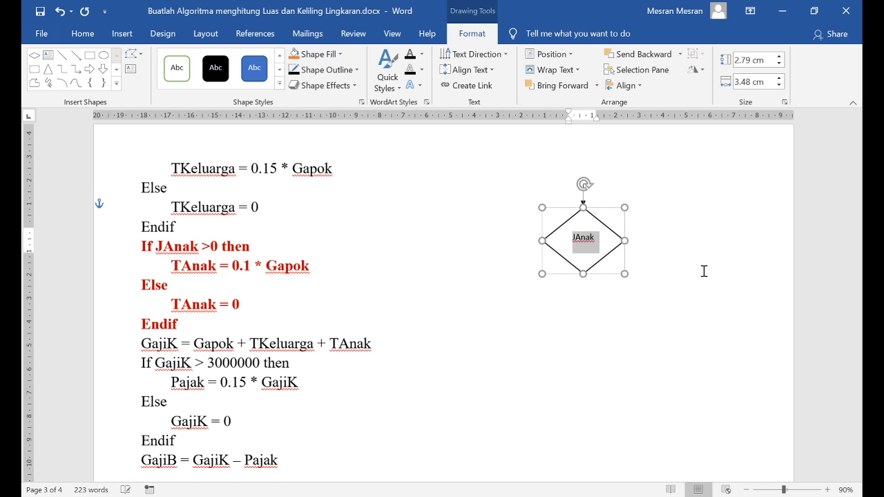
pyautogui.hotkey('ctrl', 'shift', '.')
pyautogui.hotkey('ctrl', 'shift', '.')
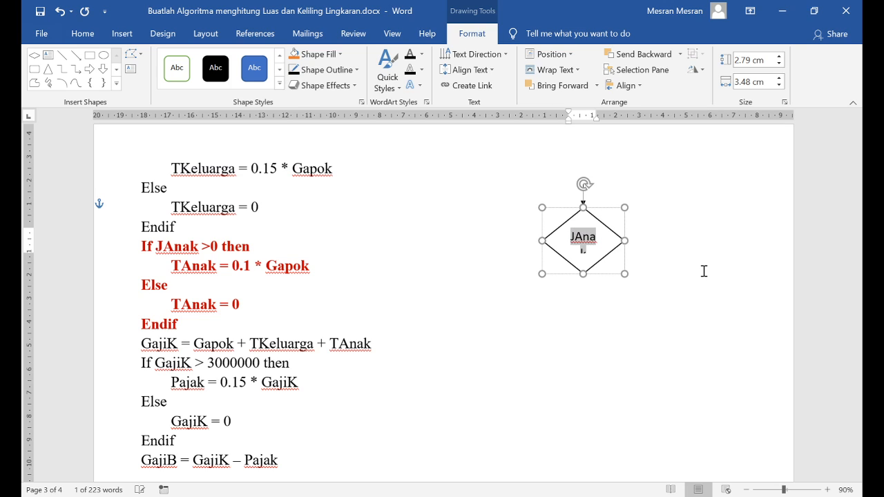
pyautogui.hotkey('ctrl', 'shift', ',')
pyautogui.press('Right')
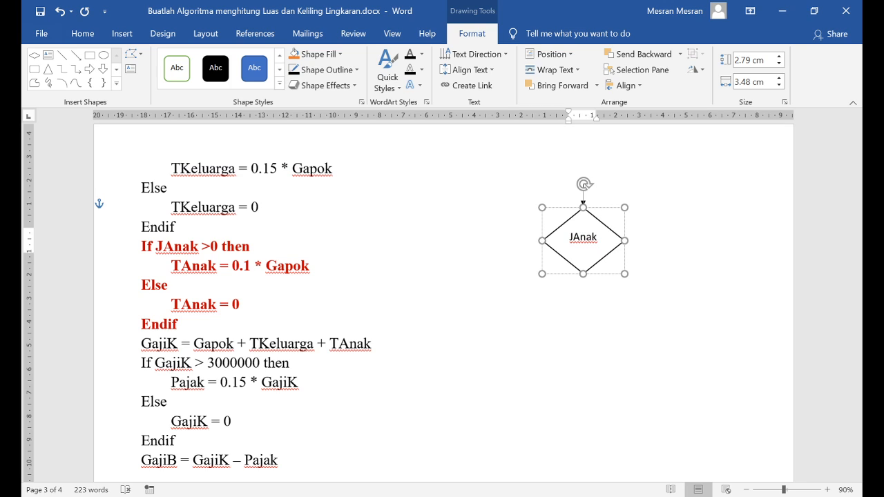
# Extend the diamond's label to JAnak > 0 and format it as bold 12 pt text that fits inside the shape
pyautogui.write('=')
pyautogui.hotkey('ctrl', 'a')
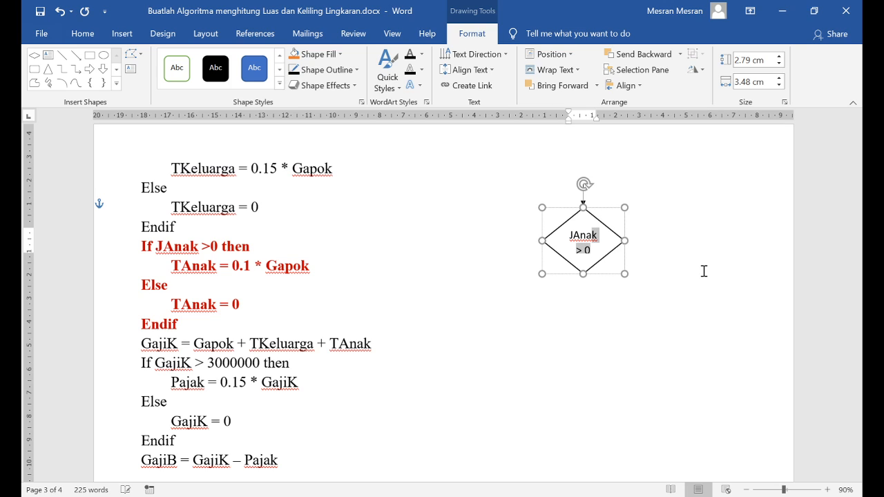
pyautogui.hotkey('ctrl', 'shift', ',')
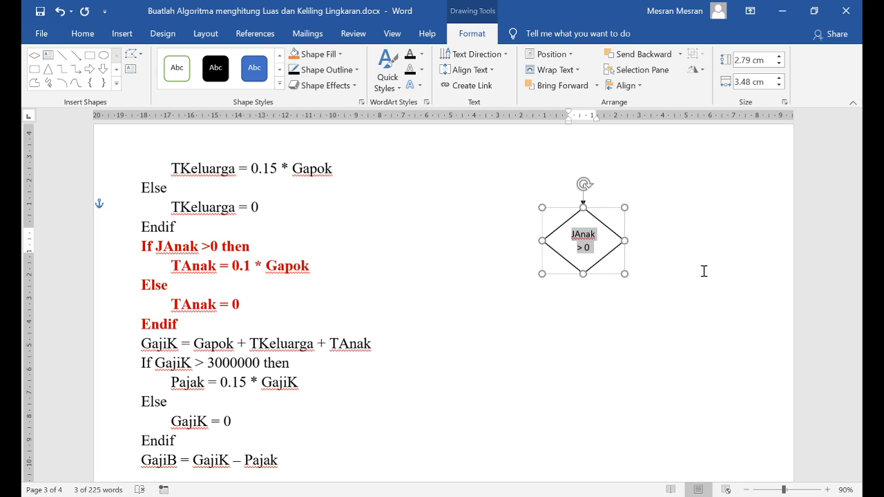
pyautogui.hotkey('shift', 'Down')
pyautogui.hotkey('shift', 'Up')
pyautogui.hotkey('ctrl', 'b')
pyautogui.click(696, 255)
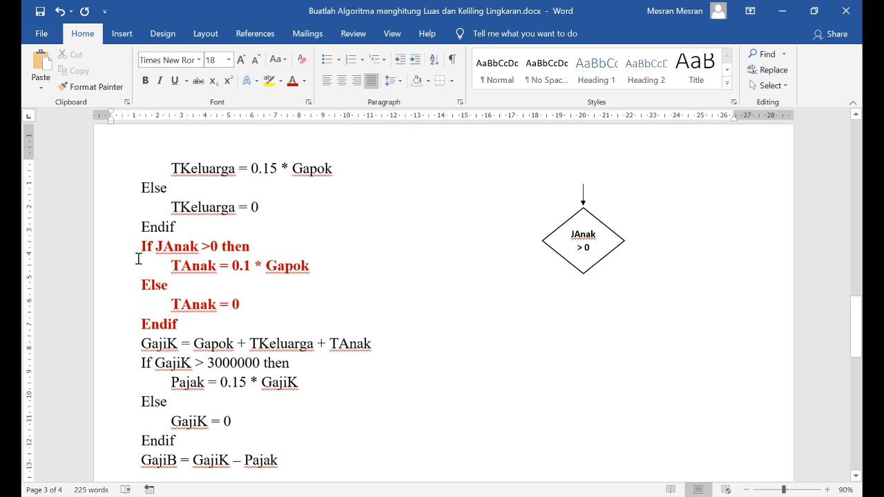
# Nudge the JAnak > 0 diamond slightly upward so that its upper corner meets the arrow tip
pyautogui.moveTo(154, 243); pyautogui.dragTo(144, 248)
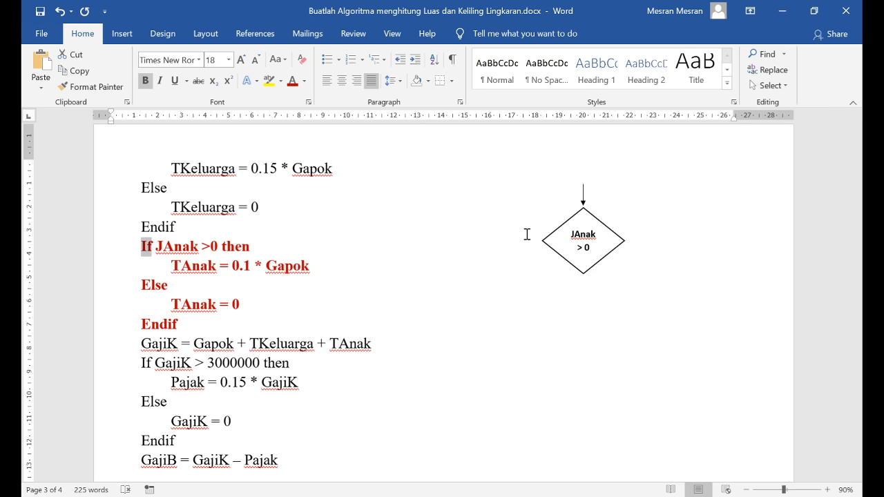
pyautogui.click(584, 209)
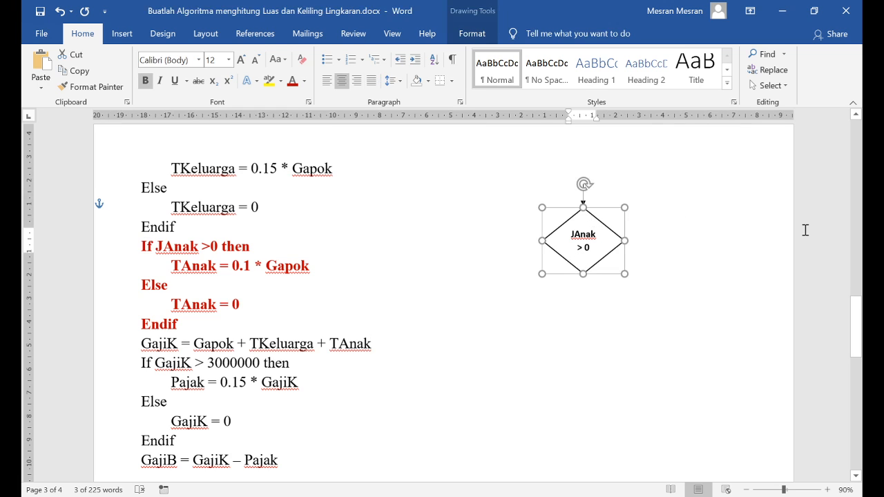
pyautogui.hotkey('ctrl', 'Up')
pyautogui.hotkey('ctrl', 'Up')
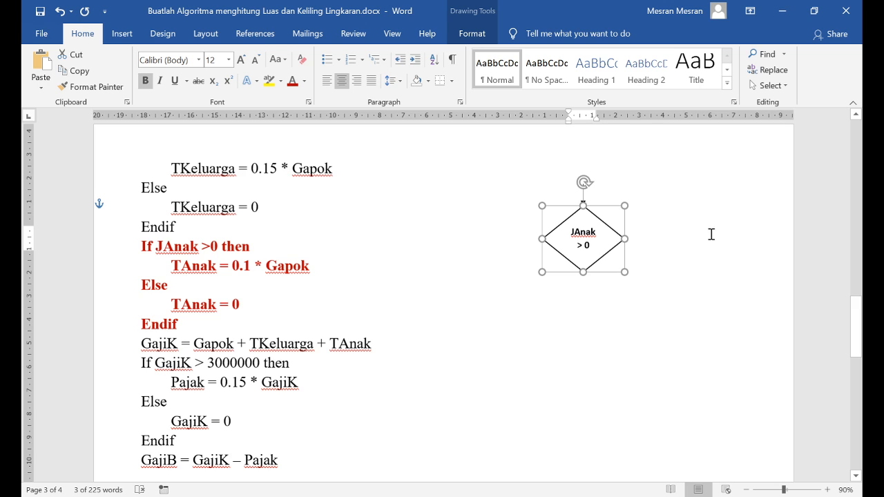
pyautogui.click(688, 234)
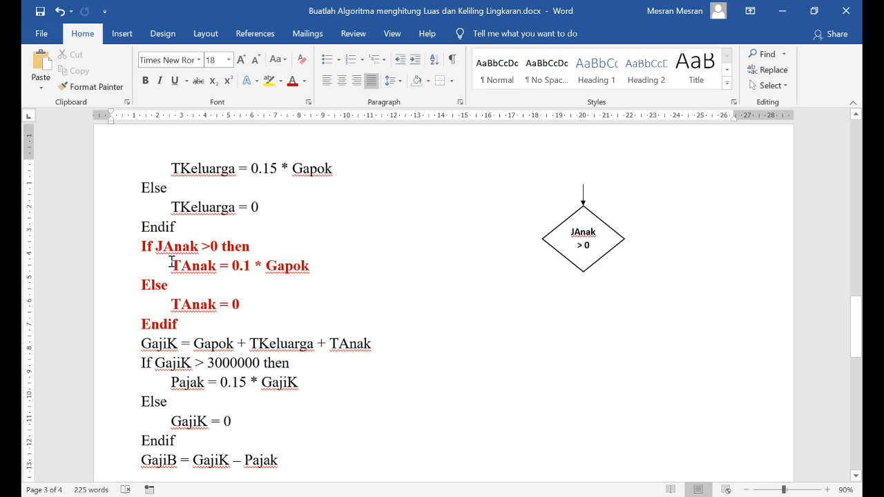
# Copy the downward arrow and place the duplicate so that it starts at the diamond's lower corner
pyautogui.moveTo(213, 266); pyautogui.dragTo(319, 267)
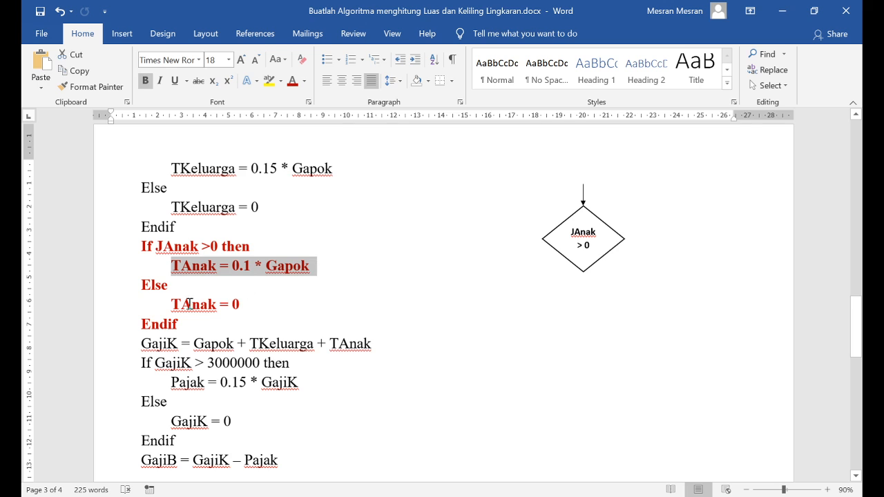
pyautogui.moveTo(172, 304); pyautogui.dragTo(244, 304)
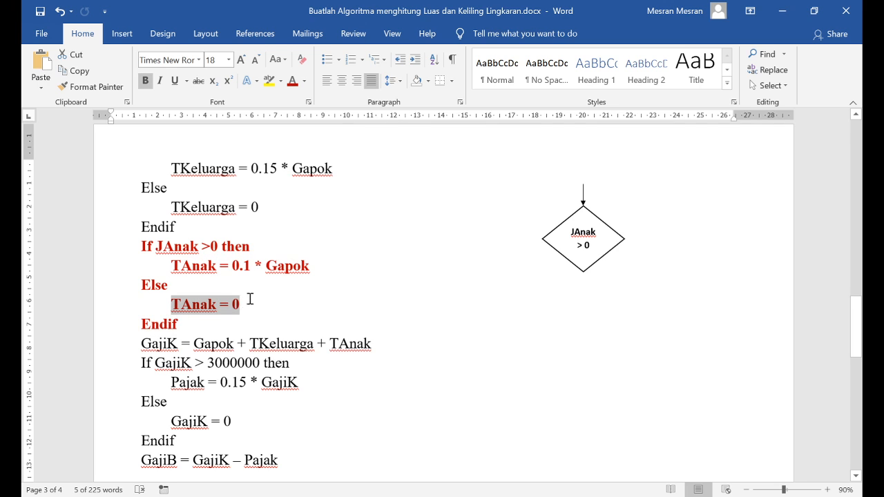
pyautogui.click(587, 199)
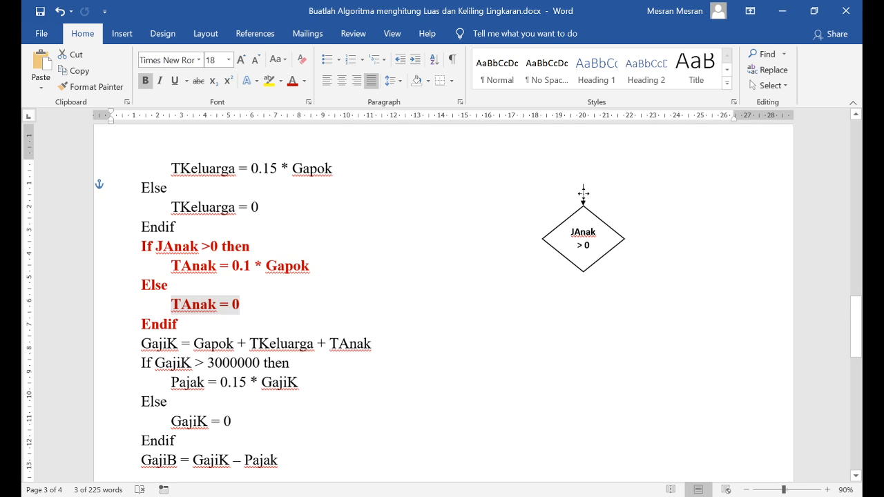
pyautogui.moveTo(586, 199)
pyautogui.mouseDown()
pyautogui.moveTo(581, 292)
pyautogui.moveTo(581, 270)
pyautogui.mouseUp()
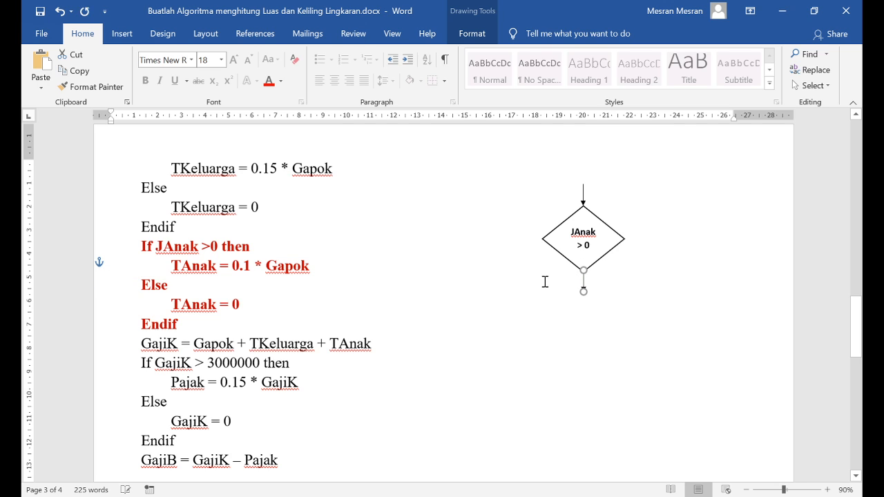
pyautogui.click(545, 282)
# Draw a rectangle about 1.54 cm high and 6.1 cm wide under the second arrow and give it the green-outlined white style
pyautogui.click(130, 39)
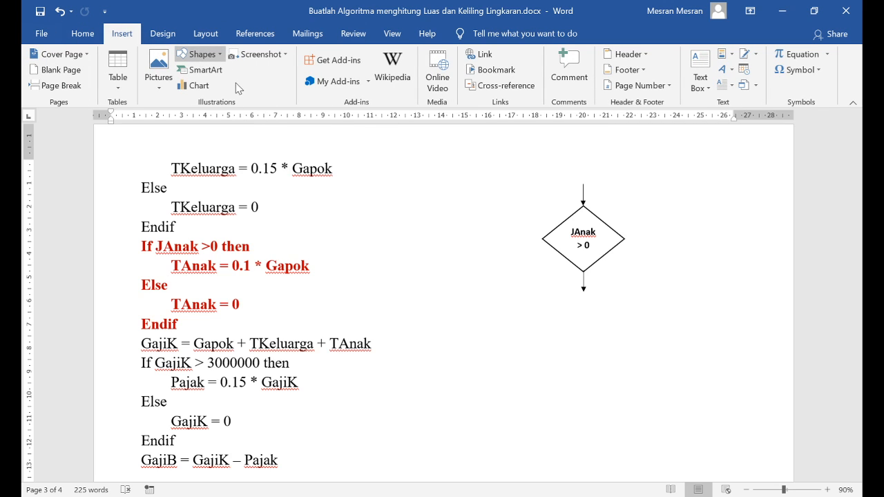
pyautogui.moveTo(511, 283)
pyautogui.mouseDown()
pyautogui.moveTo(661, 325)
pyautogui.moveTo(617, 327)
pyautogui.mouseUp()
pyautogui.click(216, 68)
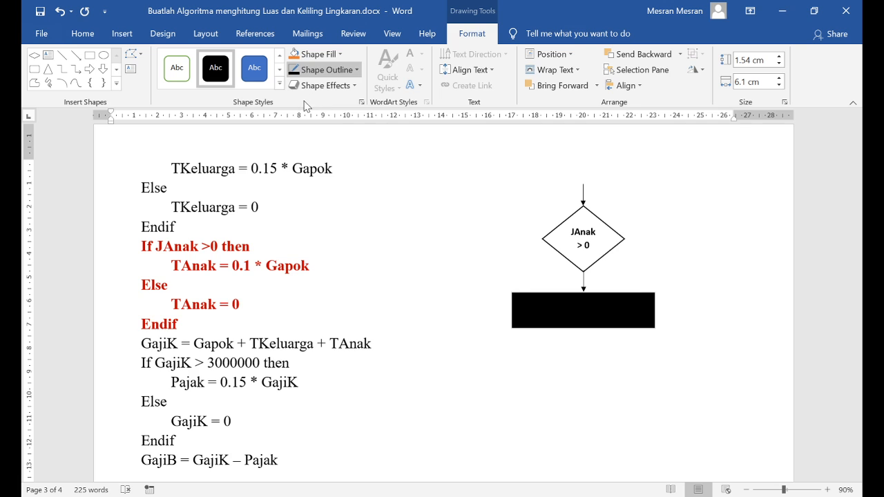
pyautogui.click(576, 316)
pyautogui.click(177, 68)
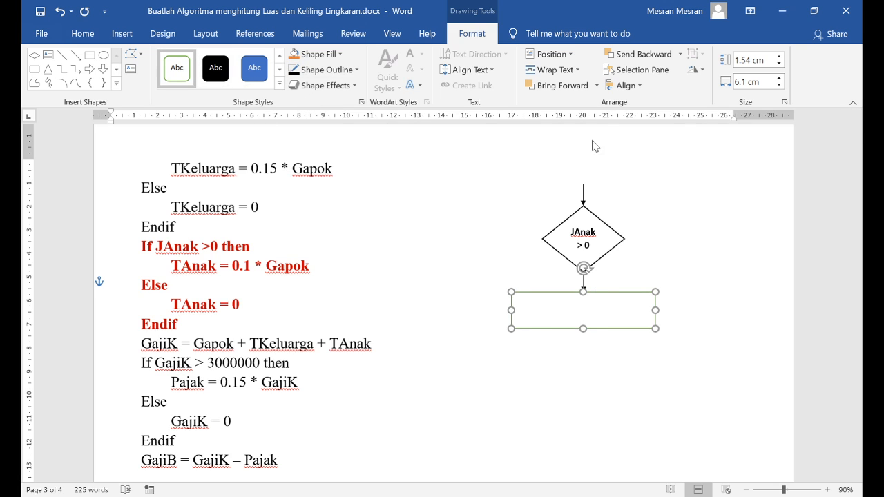
# Label the rectangle TAnak = 0.1 * Gapok, make the text bold and increase its font size by two steps
pyautogui.click(623, 332)
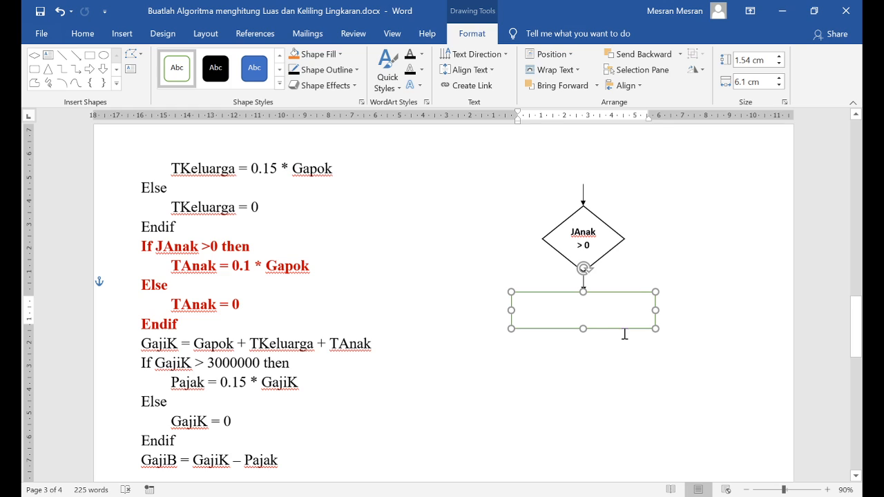
pyautogui.write('TAnak')
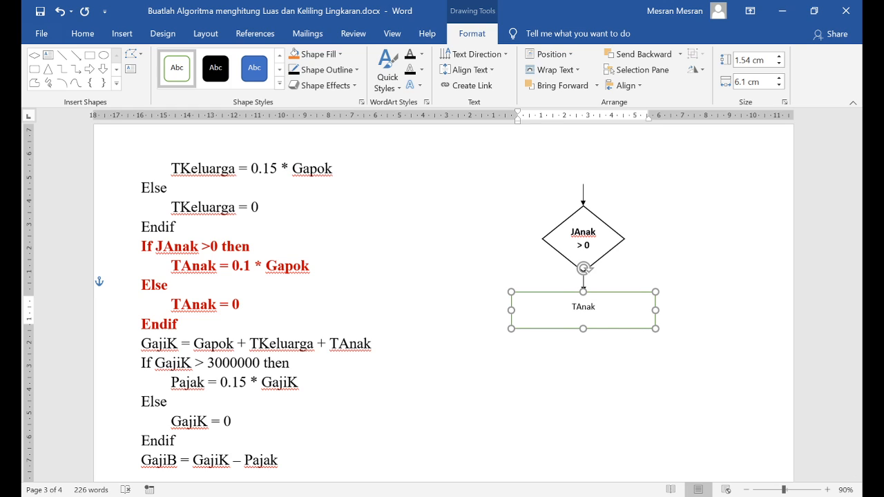
pyautogui.write(' = 0.1 * Gapok')
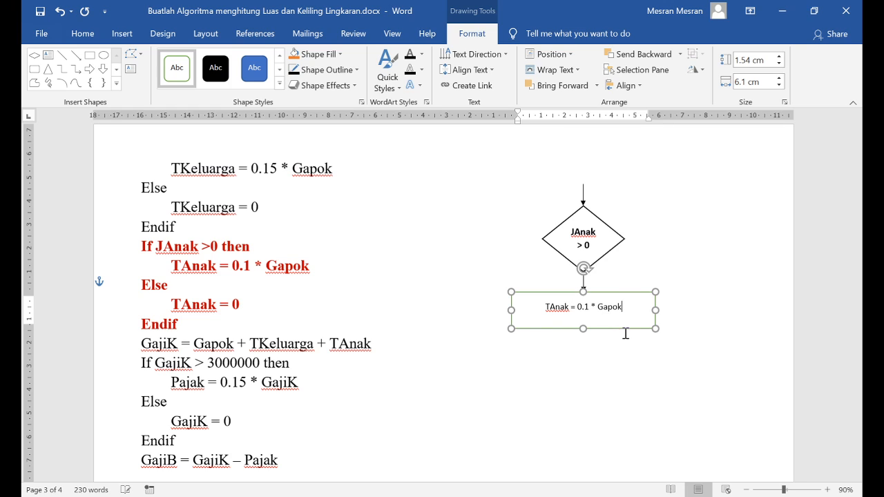
pyautogui.hotkey('ctrl', 'a')
pyautogui.hotkey('ctrl', 'b')
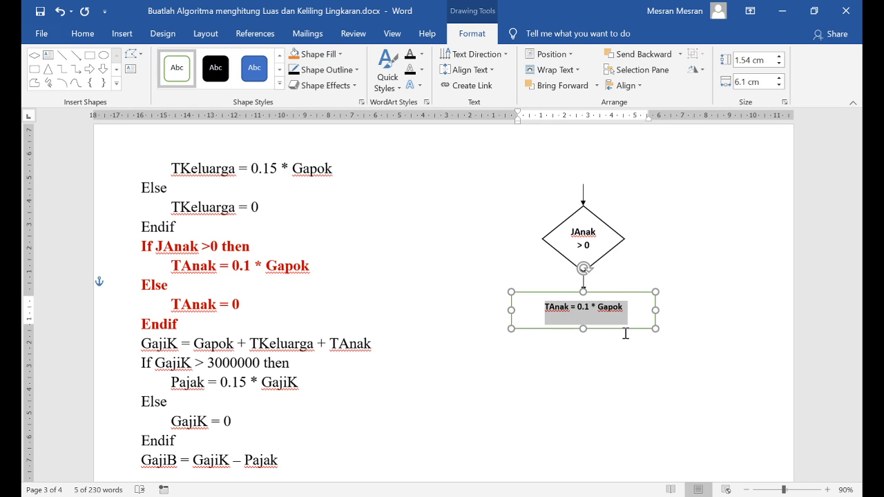
pyautogui.hotkey('ctrl', 'shift', '.')
pyautogui.hotkey('ctrl', 'shift', '.')
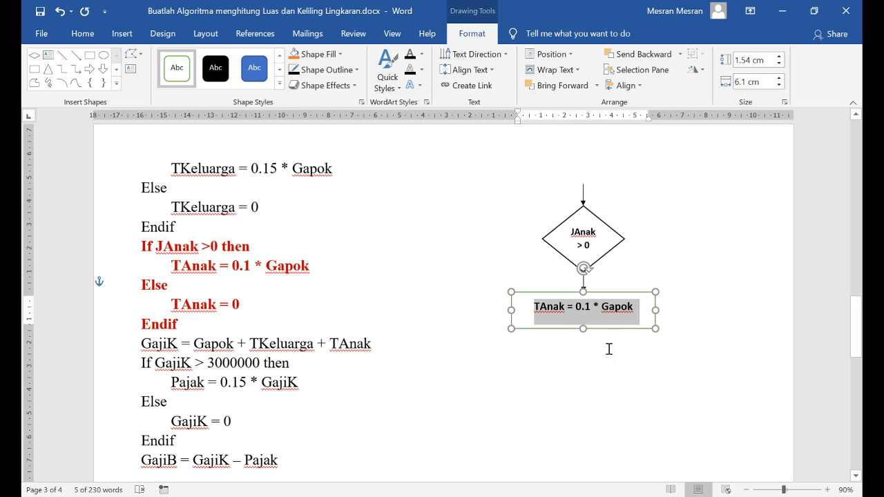
# Shrink the rectangle to about 0.94 cm high and 4.96 cm wide around its text and change its outline to black
pyautogui.moveTo(653, 311); pyautogui.dragTo(628, 311)
pyautogui.moveTo(574, 330); pyautogui.dragTo(600, 317)
pyautogui.click(601, 349)
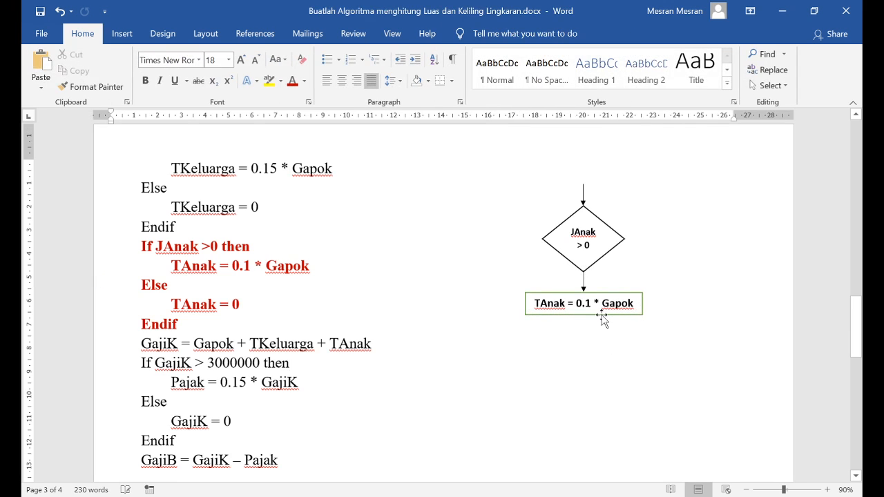
pyautogui.click(602, 317)
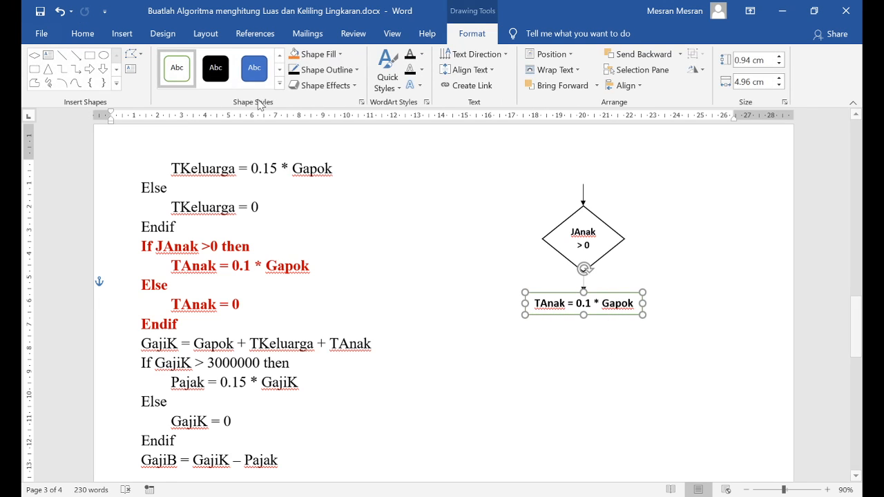
pyautogui.click(298, 70)
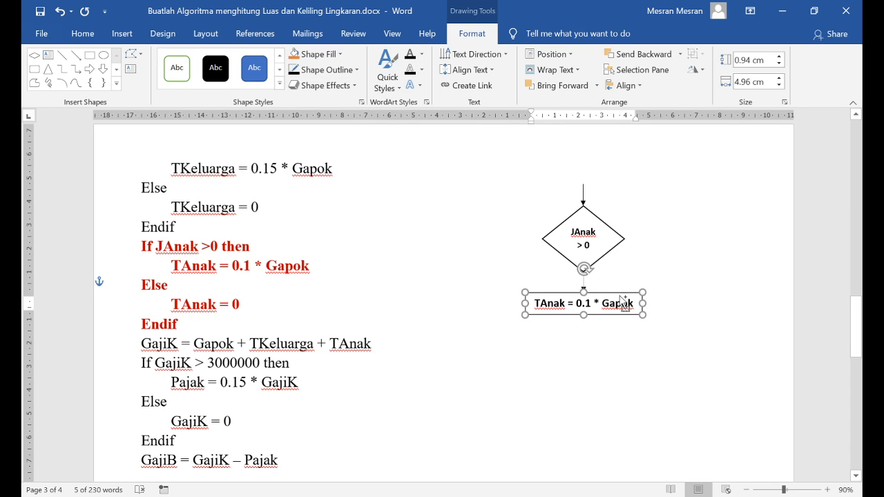
# Copy the TAnak = 0.1 * Gapok rectangle to the space on its right and change the copy's text to TAnak = 0
pyautogui.moveTo(621, 299); pyautogui.dragTo(744, 292)
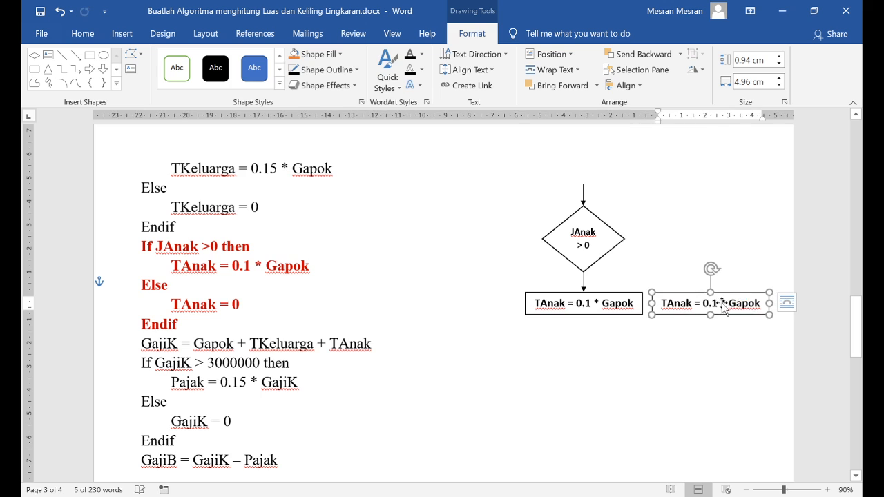
pyautogui.click(716, 304)
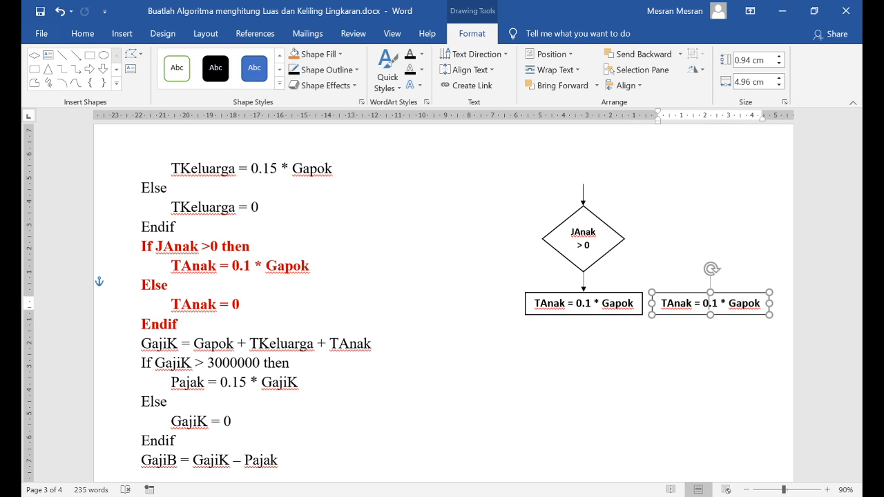
pyautogui.press('BackSpace')
pyautogui.press('Delete')
pyautogui.press('Delete')
pyautogui.press('Delete')
pyautogui.press('Delete')
pyautogui.press('Delete')
pyautogui.press('Delete')
pyautogui.press('Delete')
pyautogui.press('Delete')
pyautogui.press('Delete')
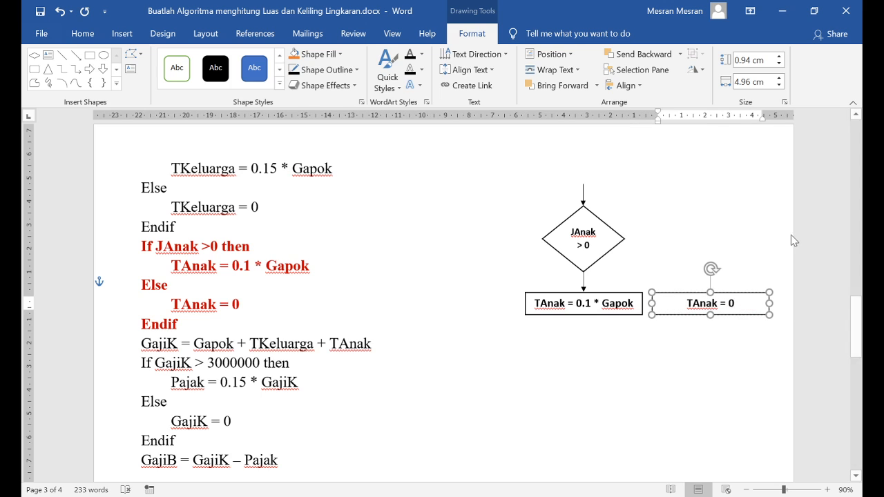
# Narrow the TAnak = 0 rectangle to about 2.93 cm wide so it fits its text
pyautogui.click(681, 221)
pyautogui.click(769, 304)
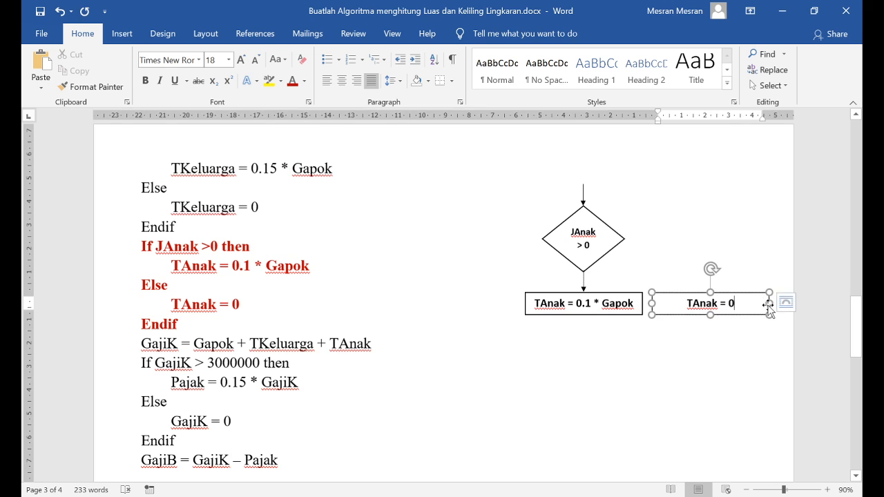
pyautogui.moveTo(768, 303); pyautogui.dragTo(722, 304)
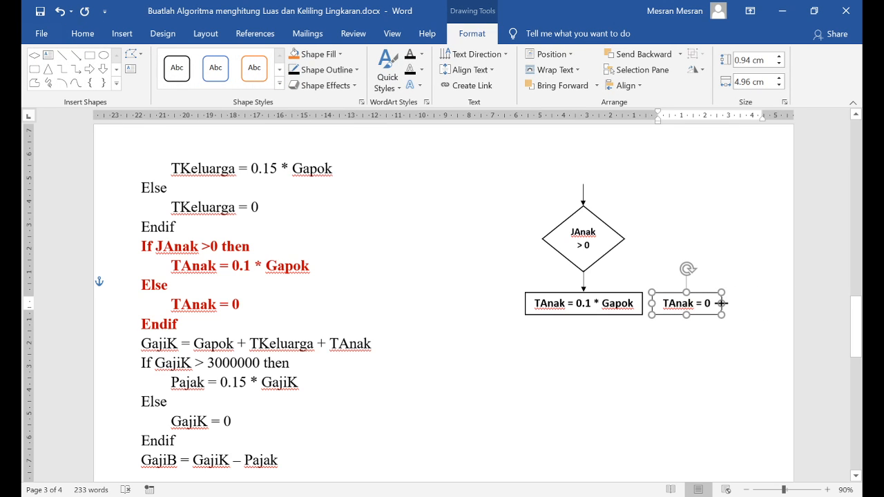
pyautogui.click(519, 316)
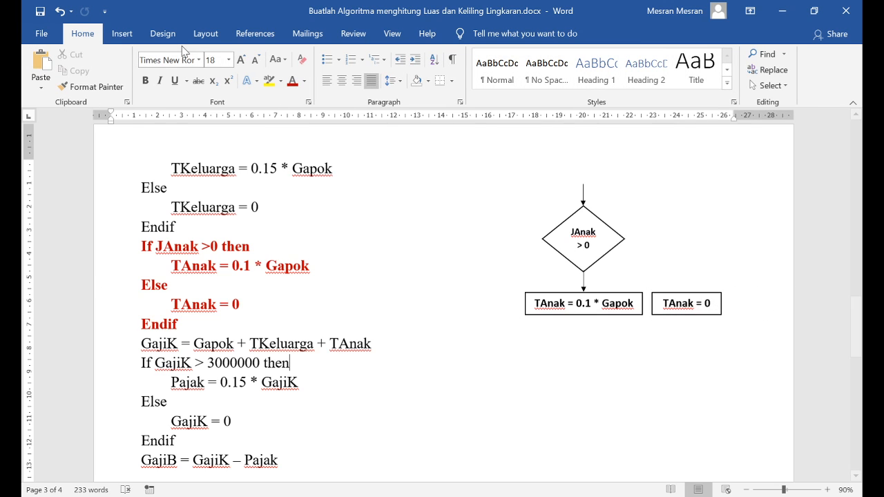
# Connect the diamond's right corner to the top of the TAnak = 0 rectangle with a black elbow arrow that bends directly above it
pyautogui.click(119, 36)
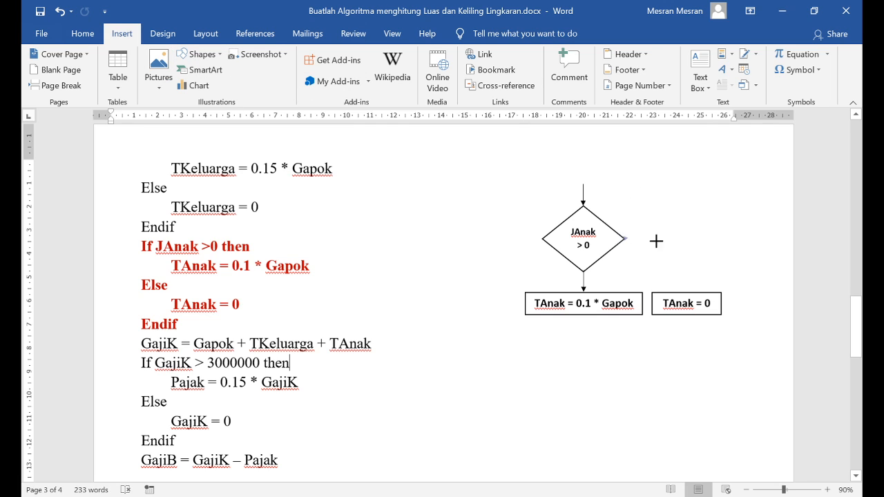
pyautogui.moveTo(626, 238)
pyautogui.mouseDown()
pyautogui.moveTo(681, 298)
pyautogui.moveTo(657, 301)
pyautogui.moveTo(691, 291)
pyautogui.mouseUp()
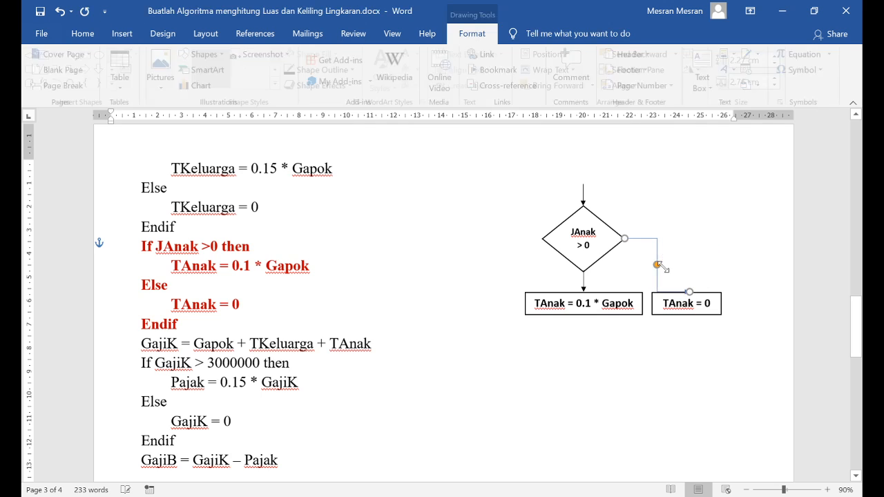
pyautogui.moveTo(694, 229); pyautogui.dragTo(689, 236)
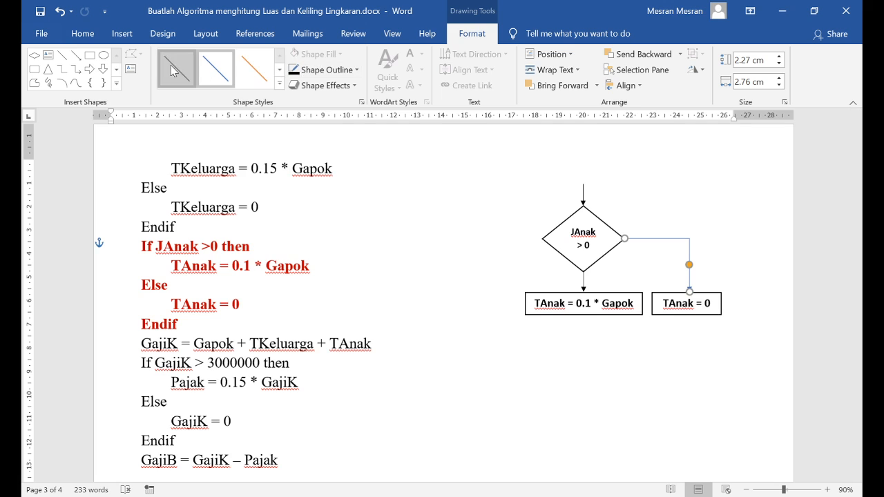
pyautogui.click(560, 420)
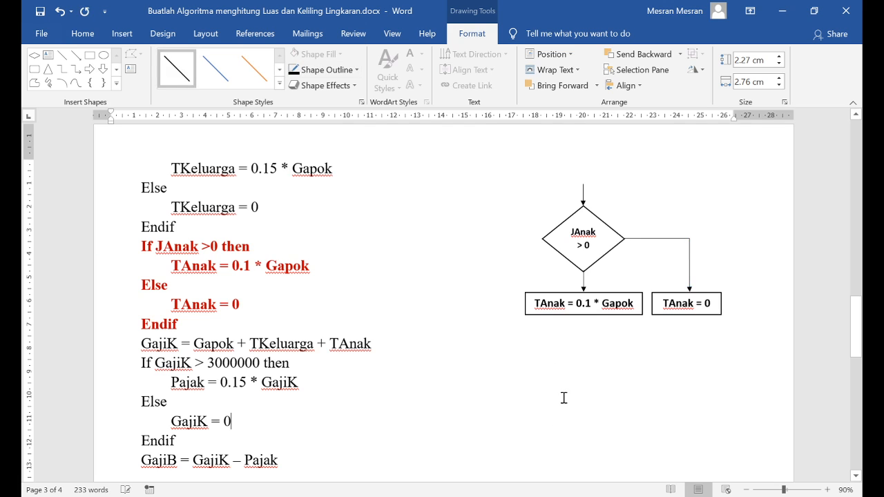
# Copy the arrow under the diamond and place the duplicate below the TAnak = 0.1 * Gapok rectangle
pyautogui.click(585, 279)
pyautogui.moveTo(584, 280); pyautogui.dragTo(581, 327)
pyautogui.click(535, 351)
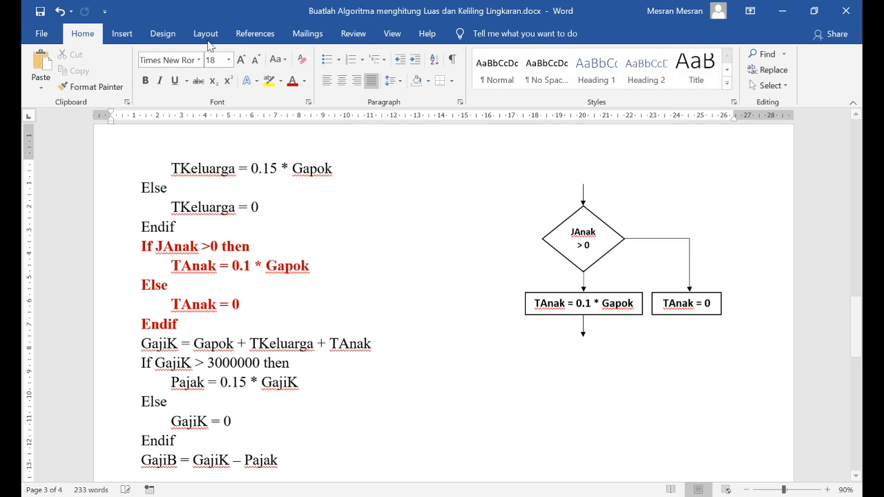
# Draw a black elbow arrow from the bottom of the TAnak = 0 rectangle to the tip of the lower arrow, bending straight below the rectangle
pyautogui.click(124, 34)
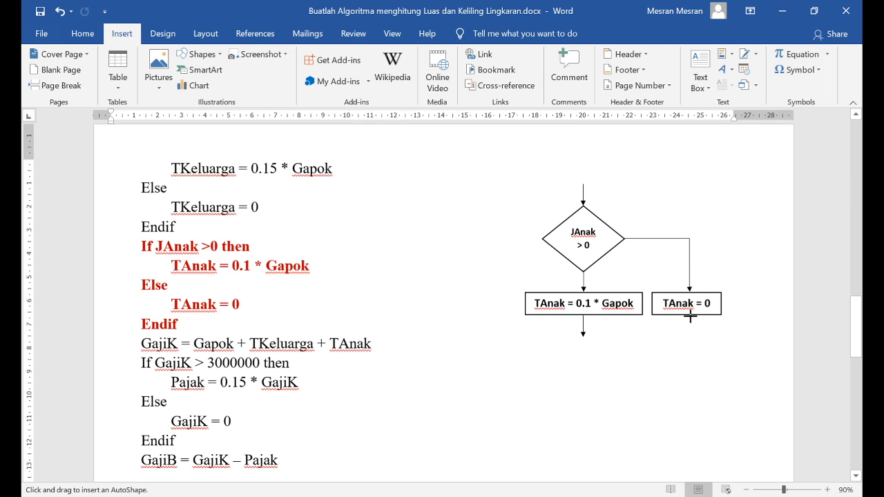
pyautogui.moveTo(690, 315)
pyautogui.mouseDown()
pyautogui.moveTo(663, 360)
pyautogui.moveTo(590, 339)
pyautogui.moveTo(587, 330)
pyautogui.moveTo(584, 337)
pyautogui.mouseUp()
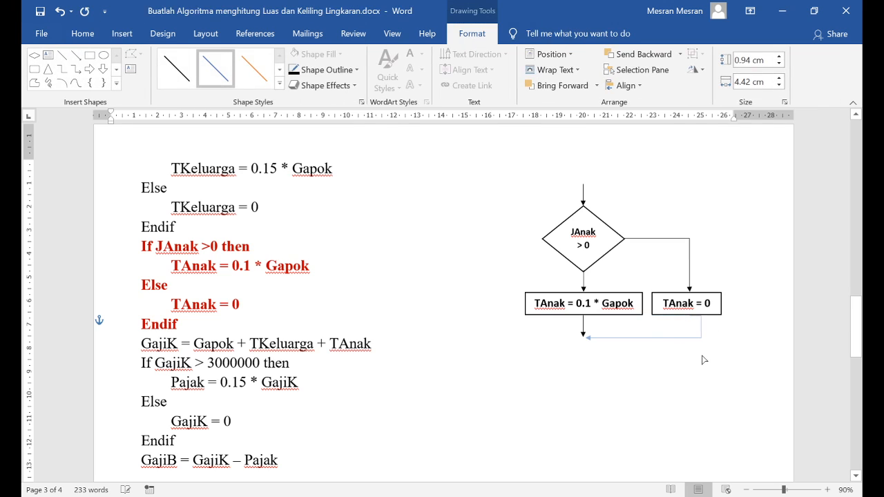
pyautogui.moveTo(704, 360); pyautogui.dragTo(690, 338)
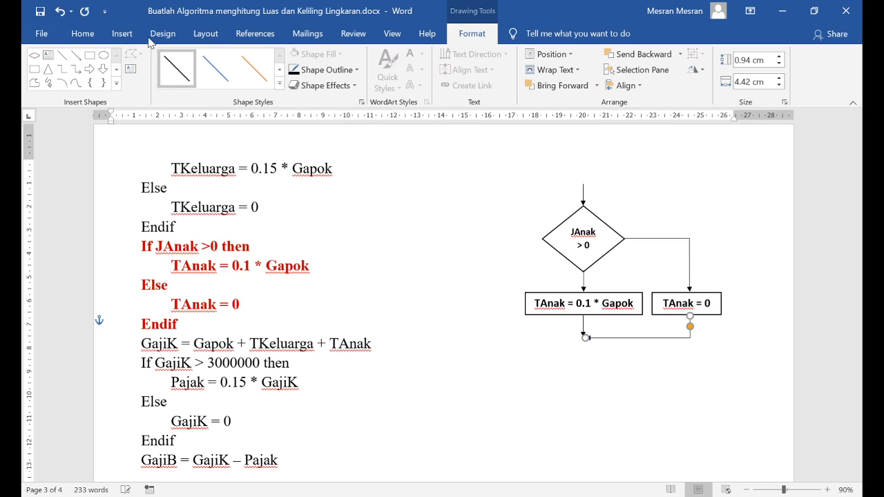
# Draw a circle about 0.33 cm high and 0.39 cm wide beside the flowchart and give it a white fill with a black outline
pyautogui.click(123, 36)
pyautogui.click(205, 38)
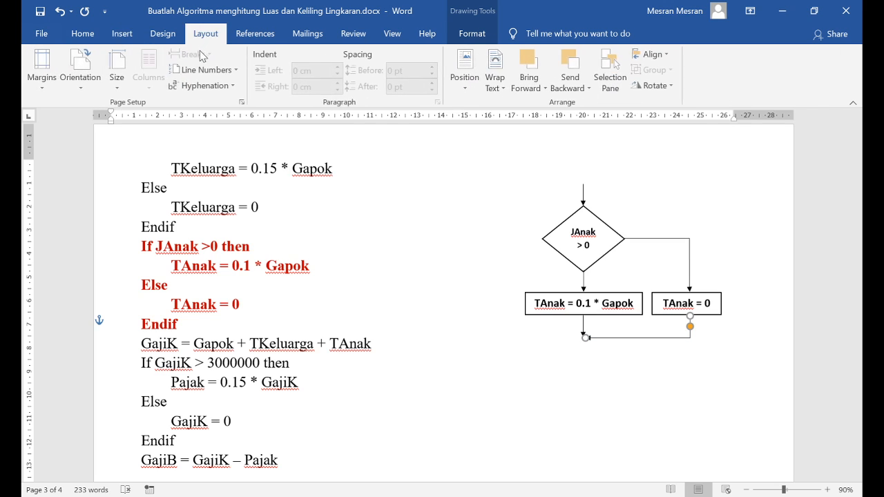
pyautogui.click(121, 33)
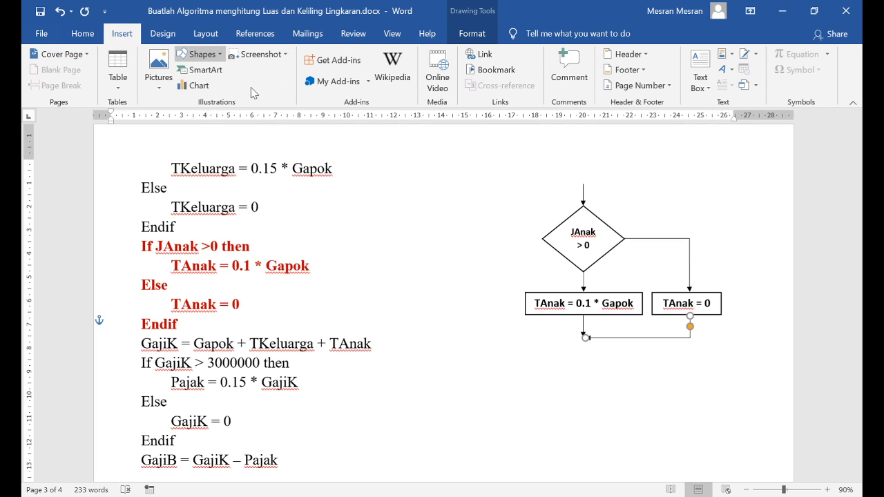
pyautogui.moveTo(450, 357)
pyautogui.mouseDown()
pyautogui.moveTo(459, 368)
pyautogui.moveTo(486, 361)
pyautogui.moveTo(459, 364)
pyautogui.mouseUp()
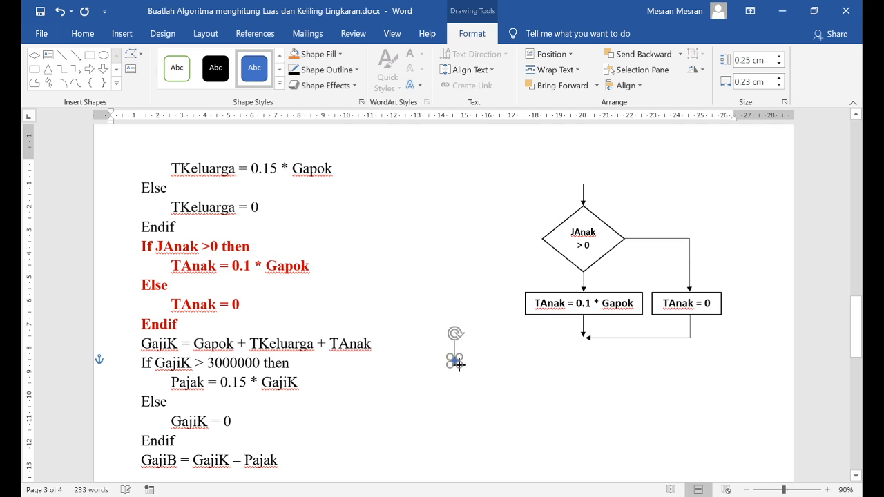
pyautogui.click(178, 72)
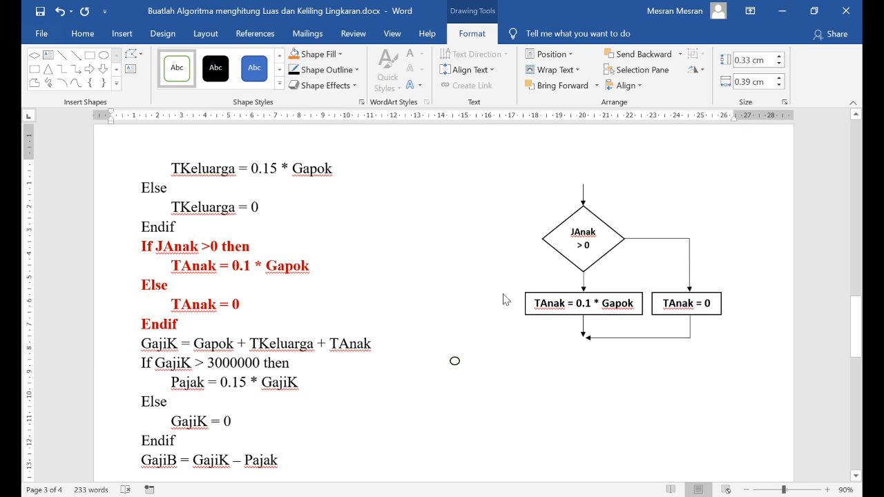
pyautogui.click(466, 403)
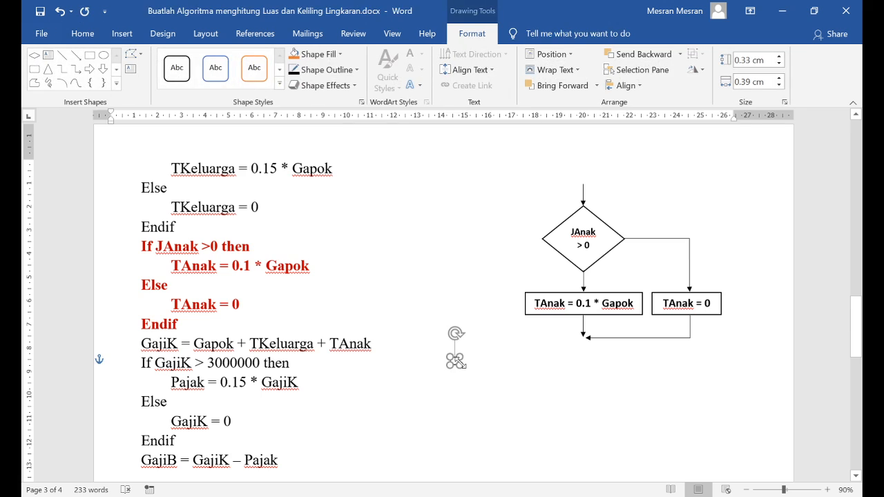
# Place the circle where the two branch arrows meet and enlarge it to about 0.45 cm high and 0.41 cm wide
pyautogui.moveTo(462, 354); pyautogui.dragTo(582, 340)
pyautogui.click(467, 384)
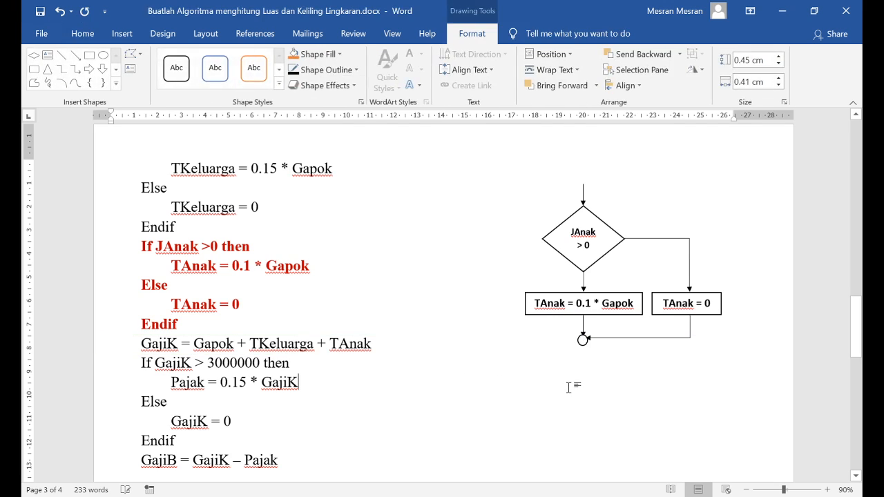
pyautogui.click(573, 384)
pyautogui.click(583, 340)
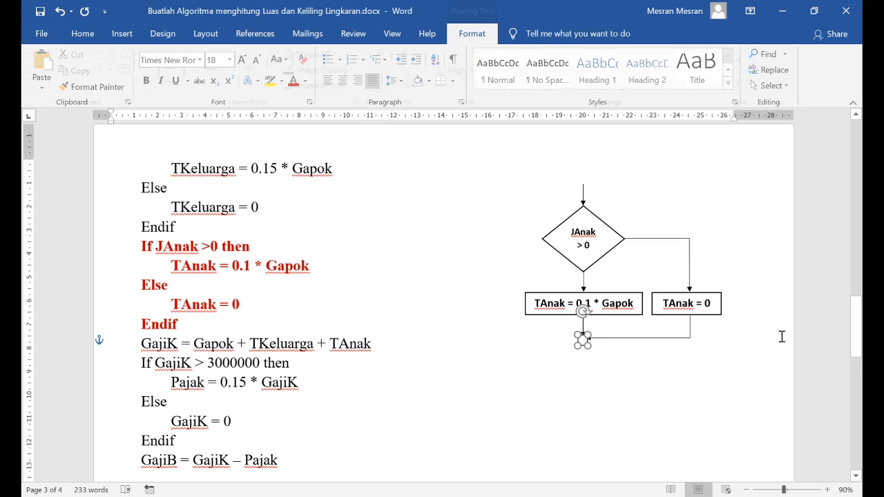
# Copy the short downward arrow and place the duplicate so that it starts at the circle's lower edge
pyautogui.click(584, 280)
pyautogui.moveTo(582, 341)
pyautogui.mouseDown()
pyautogui.moveTo(578, 357)
pyautogui.moveTo(579, 333)
pyautogui.mouseUp()
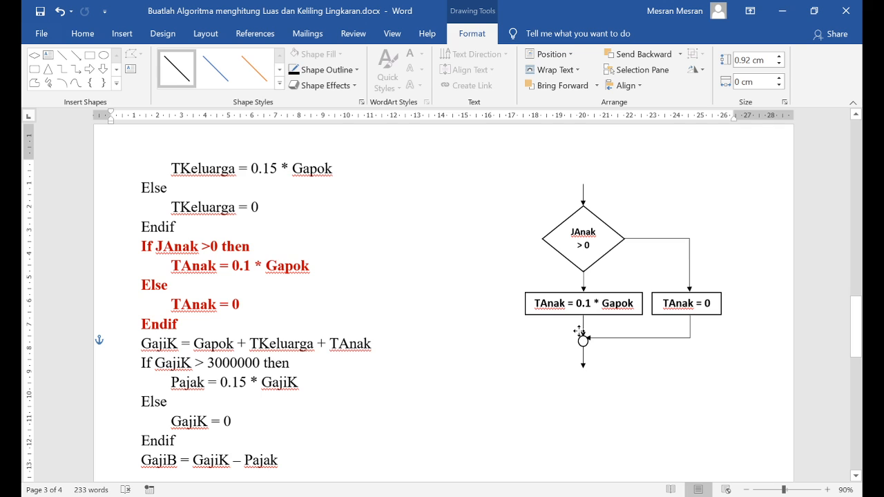
pyautogui.click(493, 357)
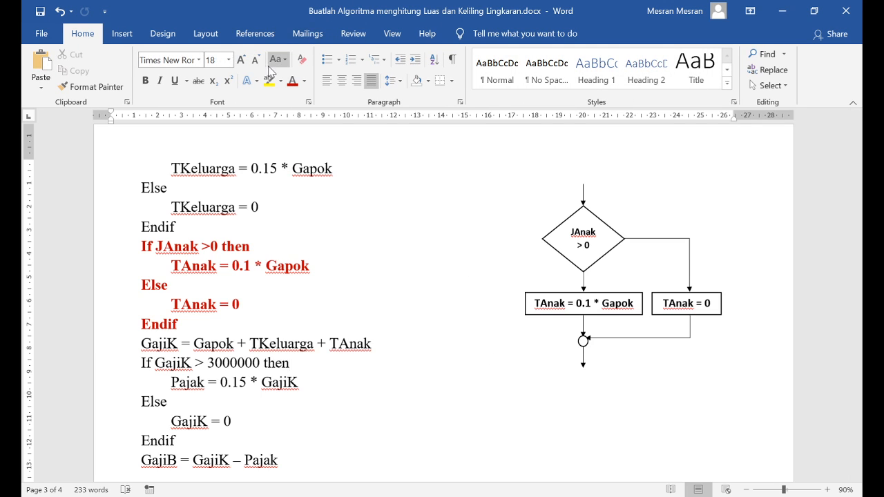
# Add a rectangle labelled True beside the arrow under the diamond, about 0.66 cm high and 1.48 cm wide
pyautogui.click(125, 33)
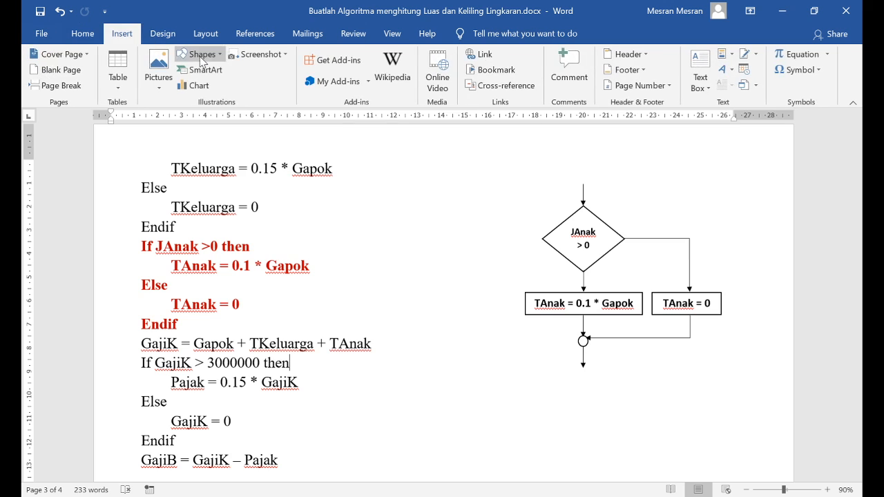
pyautogui.click(197, 56)
pyautogui.click(240, 94)
pyautogui.moveTo(564, 270)
pyautogui.mouseDown()
pyautogui.moveTo(580, 288)
pyautogui.moveTo(555, 278)
pyautogui.mouseUp()
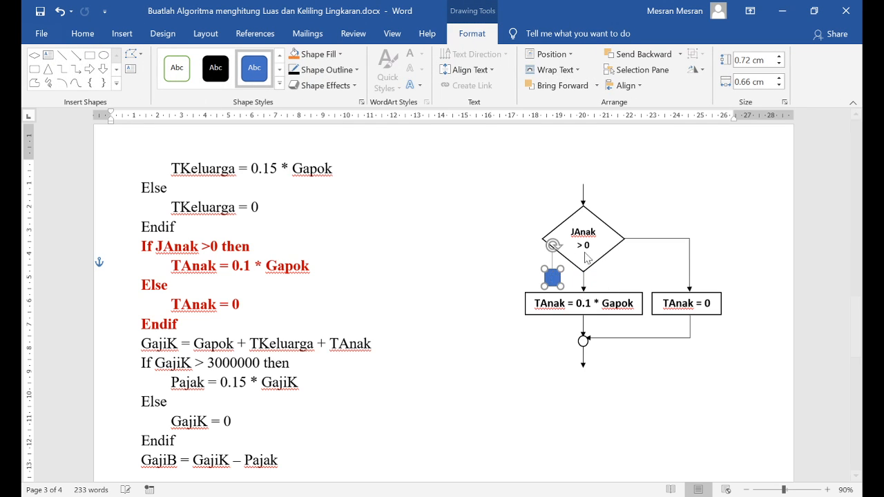
pyautogui.click(583, 295)
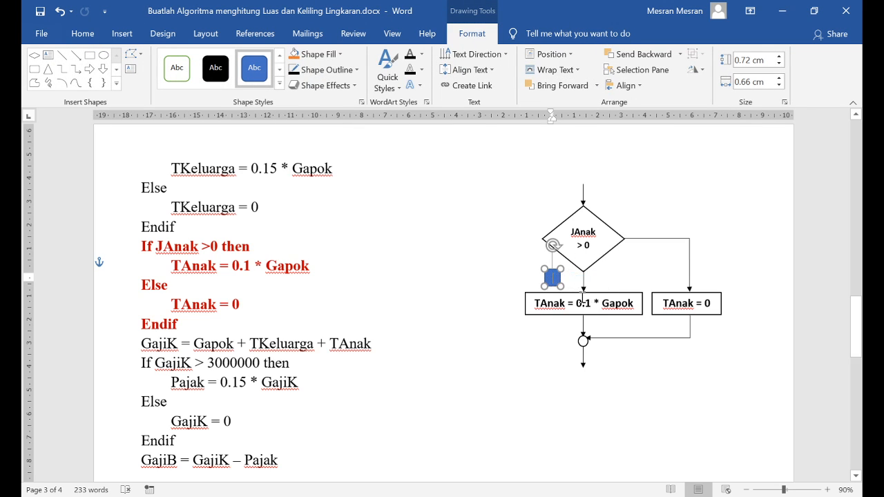
pyautogui.write('T')
pyautogui.moveTo(543, 285); pyautogui.dragTo(520, 283)
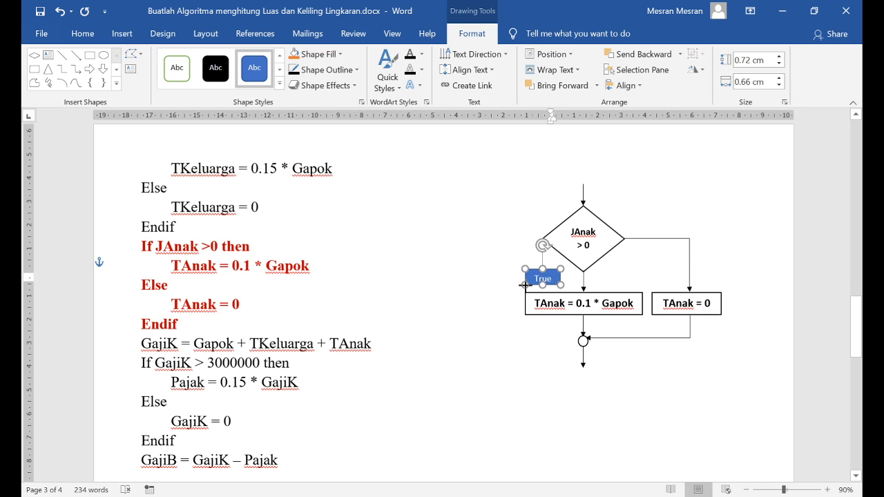
# Give the True label the white style without an outline and move it to the right of the arrow under the diamond
pyautogui.click(177, 68)
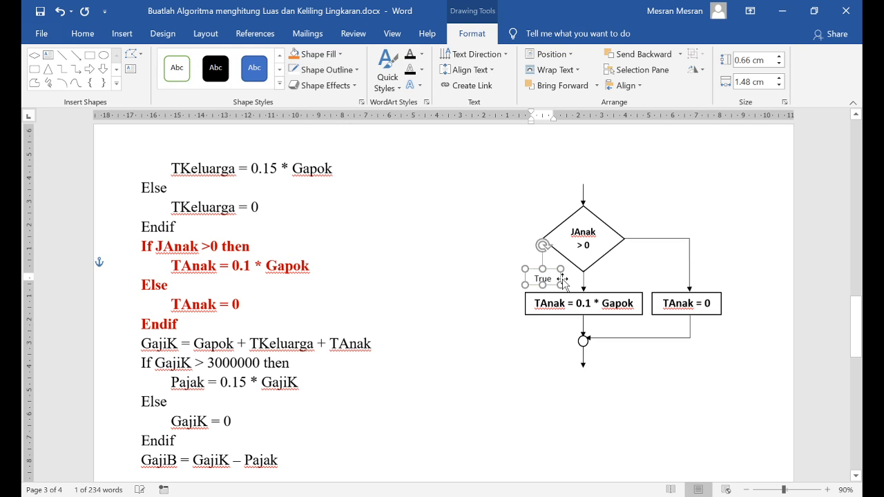
pyautogui.moveTo(563, 285); pyautogui.dragTo(617, 288)
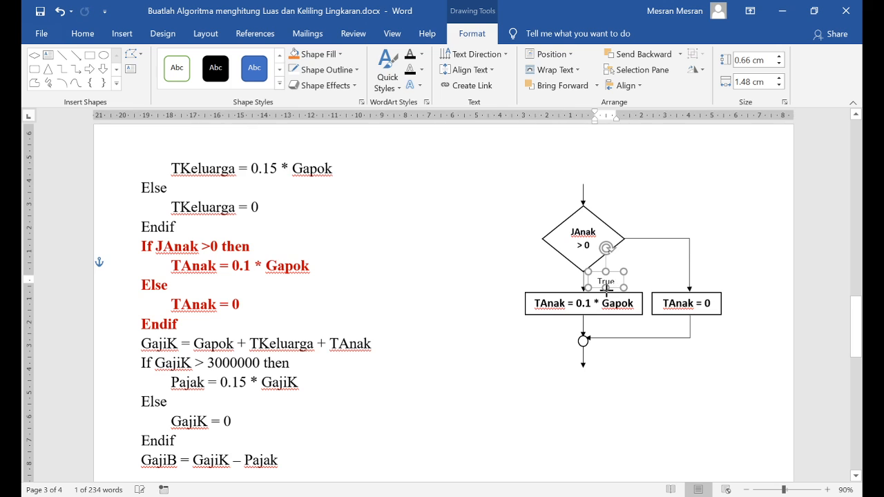
pyautogui.click(642, 251)
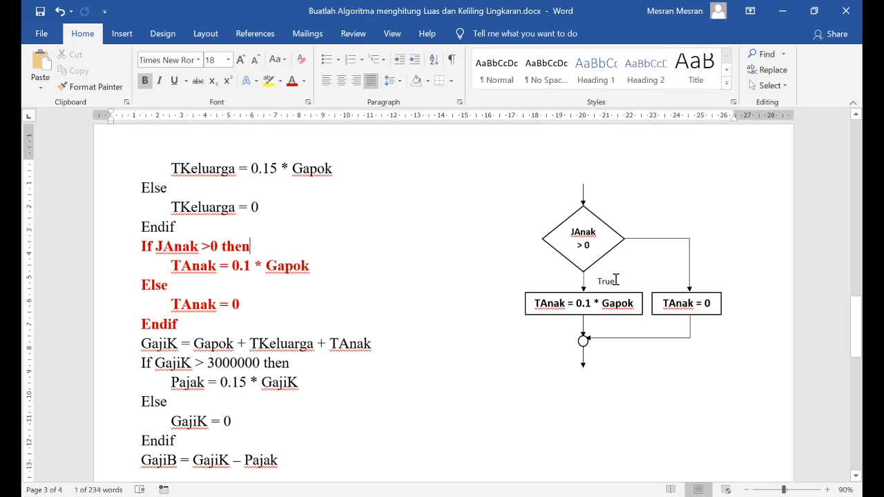
# Make the True label box slightly taller and left-align its text
pyautogui.click(613, 278)
pyautogui.moveTo(613, 276)
pyautogui.mouseDown()
pyautogui.moveTo(606, 268)
pyautogui.moveTo(612, 271)
pyautogui.mouseUp()
pyautogui.click(86, 34)
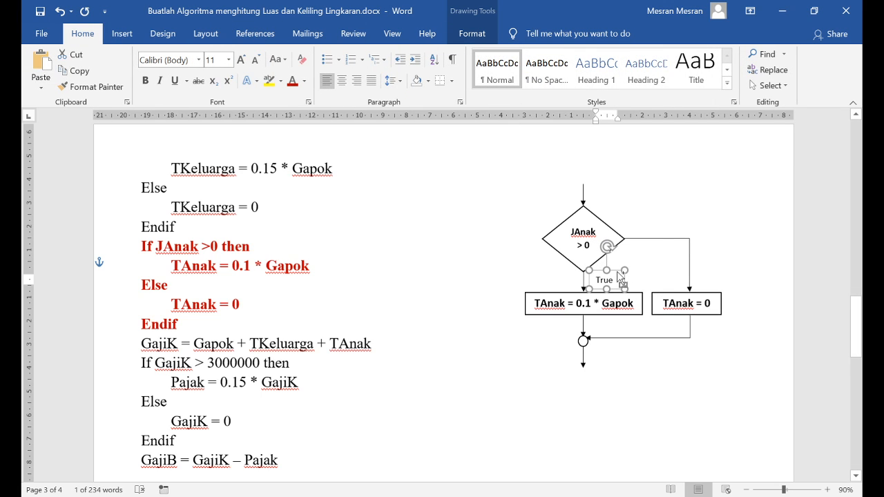
# Copy the True label above the connector leaving the diamond's right corner and change the copy's text to False
pyautogui.moveTo(622, 279); pyautogui.dragTo(644, 230)
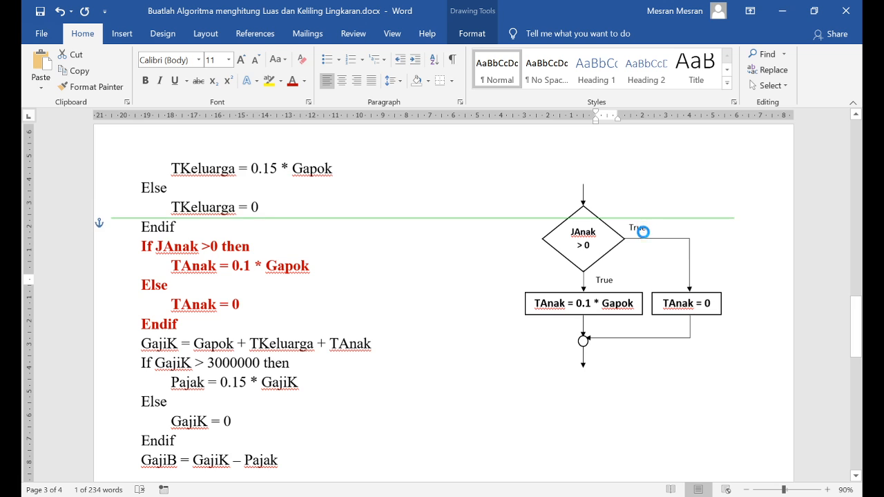
pyautogui.click(638, 231)
pyautogui.write('A')
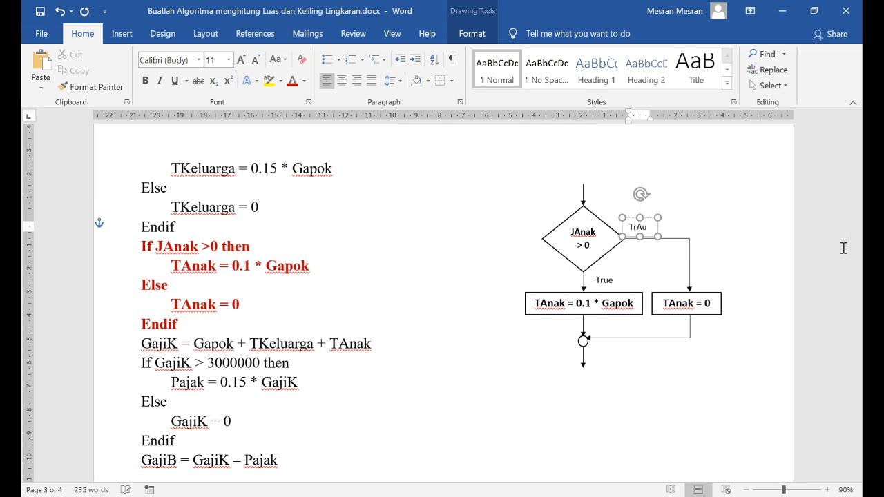
pyautogui.hotkey('ctrl', 'a')
pyautogui.write('F')
pyautogui.click(663, 181)
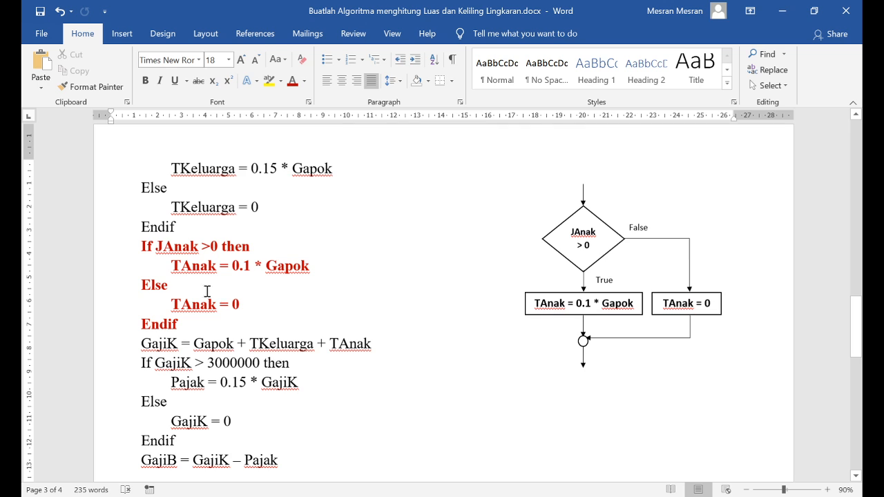
# Compare the flowchart's JAnak > 0 diamond and True branch process with the matching If JAnak >0 then lines in the pseudocode
pyautogui.click(572, 240)
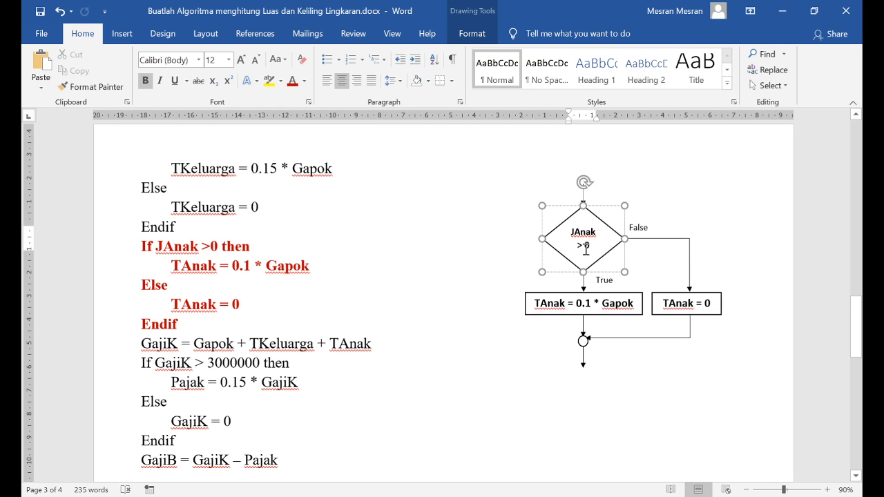
pyautogui.click(579, 304)
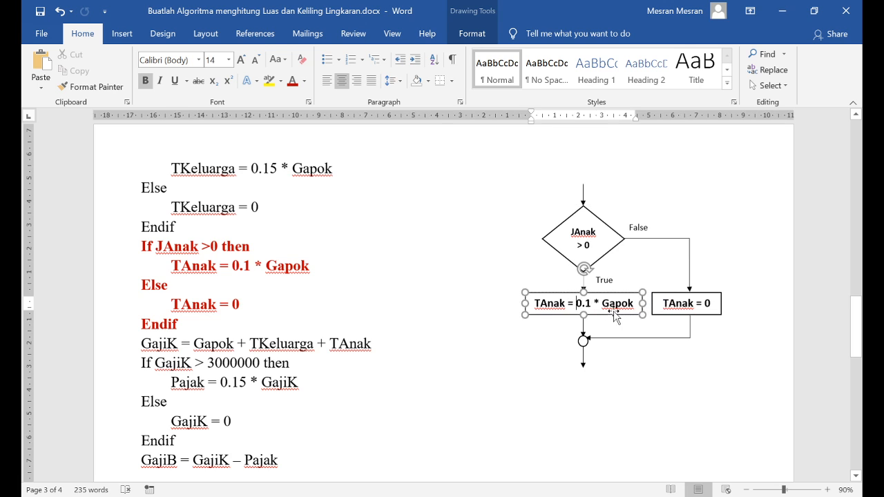
pyautogui.moveTo(550, 305); pyautogui.dragTo(631, 305)
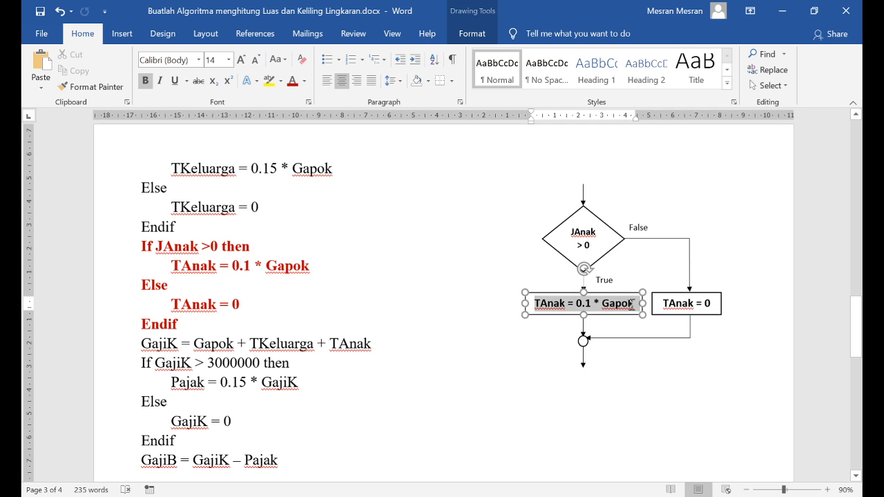
pyautogui.click(491, 343)
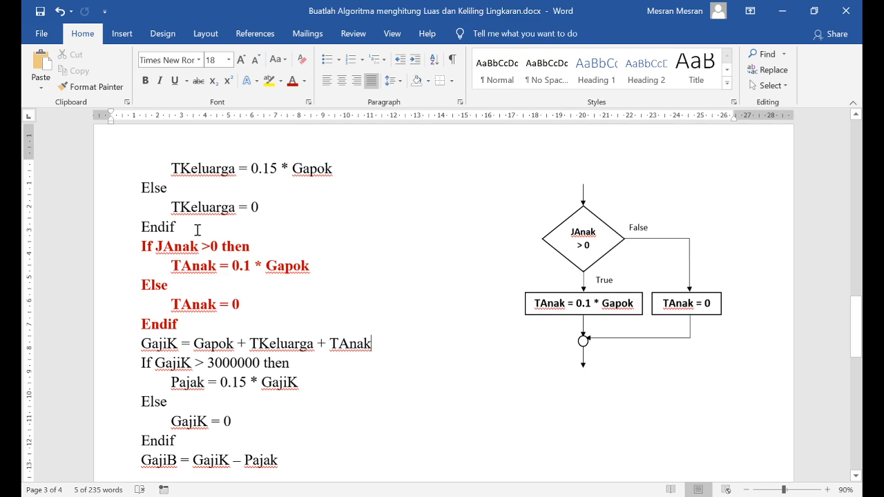
pyautogui.moveTo(172, 265); pyautogui.dragTo(317, 260)
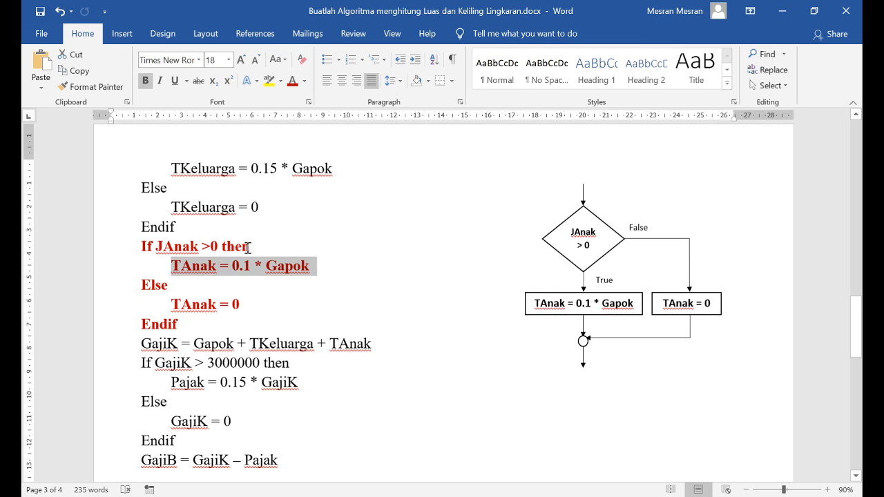
pyautogui.moveTo(250, 245); pyautogui.dragTo(226, 243)
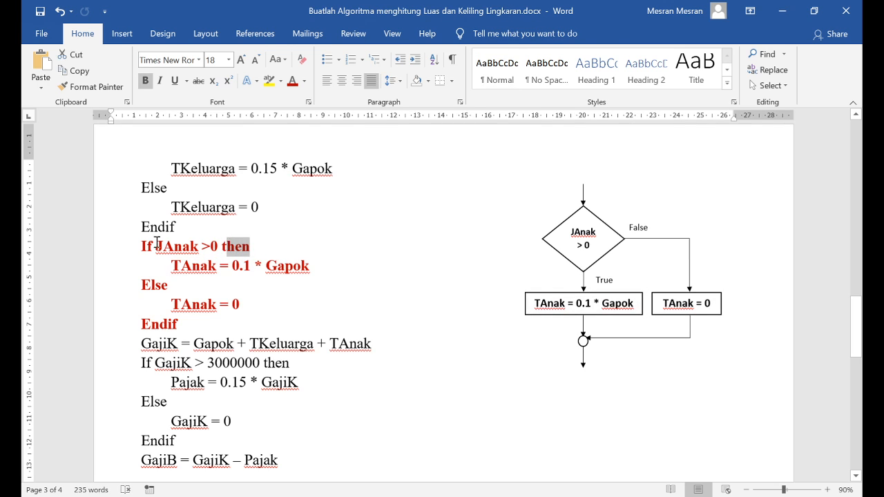
pyautogui.moveTo(141, 246); pyautogui.dragTo(218, 249)
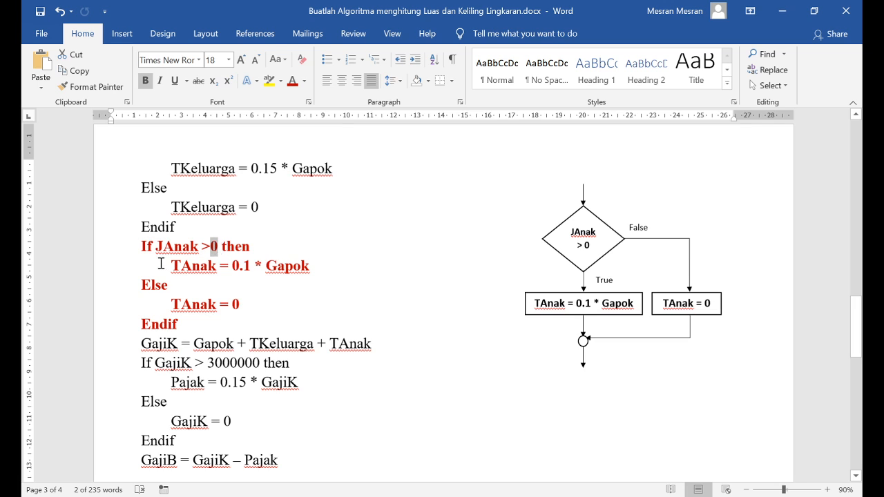
pyautogui.doubleClick(240, 245)
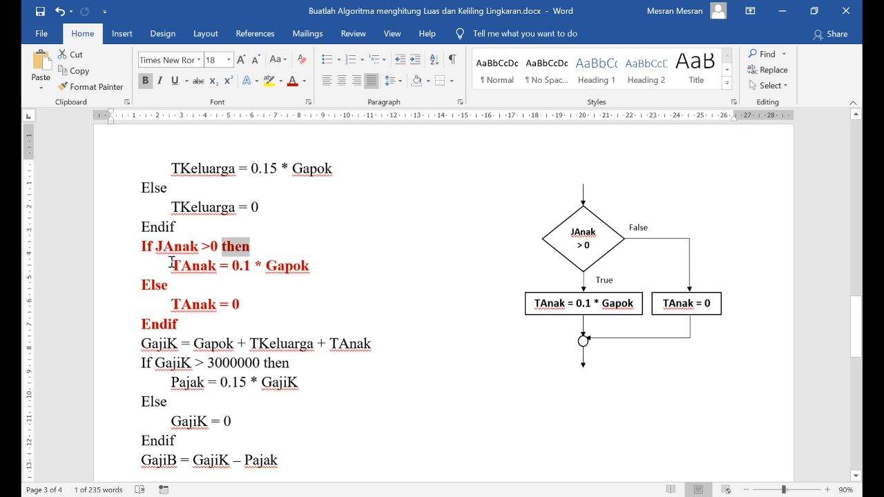
pyautogui.moveTo(179, 264); pyautogui.dragTo(295, 268)
pyautogui.click(591, 302)
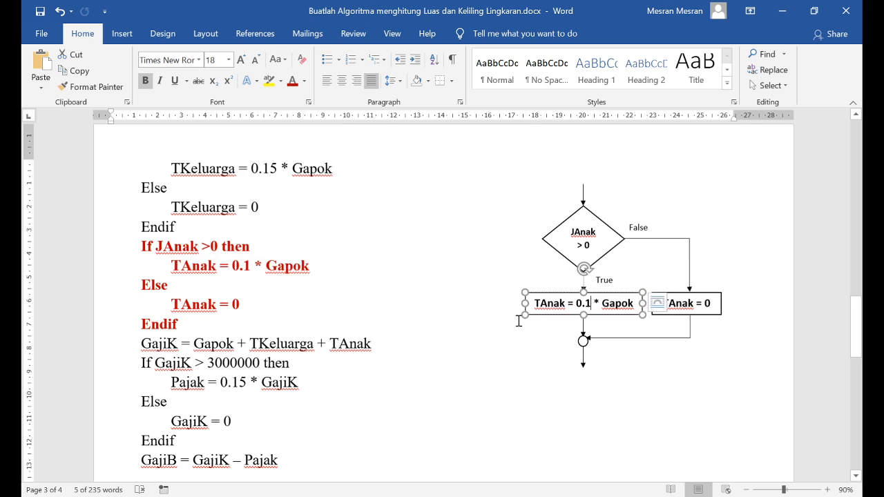
# Compare the flowchart's False branch, junction circle and exit arrow with the Else, Endif and GajiK lines in the pseudocode
pyautogui.click(148, 291)
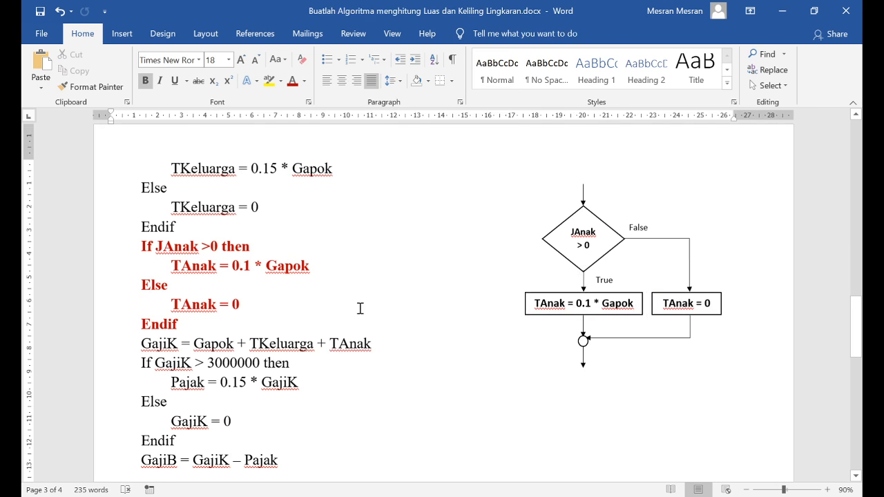
pyautogui.click(632, 239)
pyautogui.moveTo(639, 238); pyautogui.dragTo(624, 239)
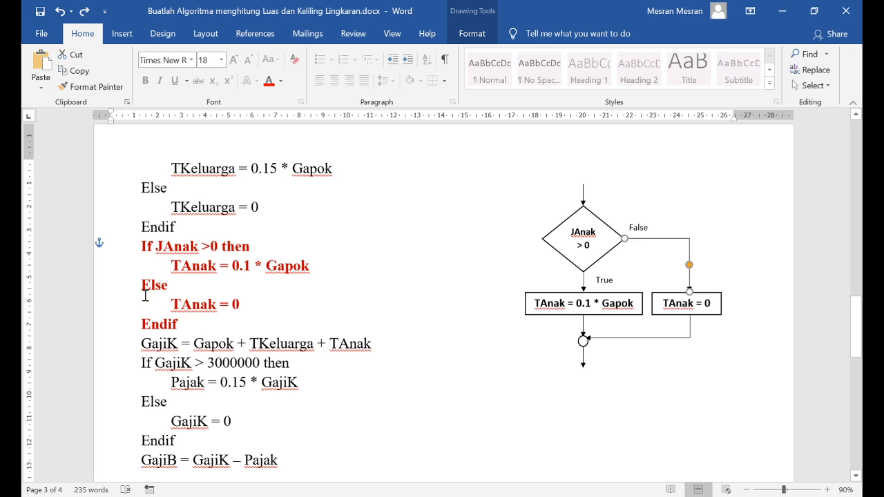
pyautogui.moveTo(142, 304); pyautogui.dragTo(240, 307)
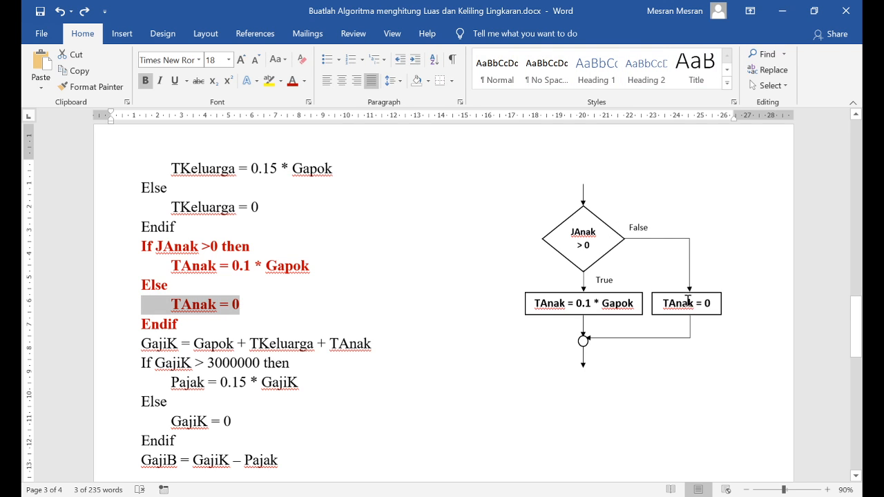
pyautogui.click(690, 312)
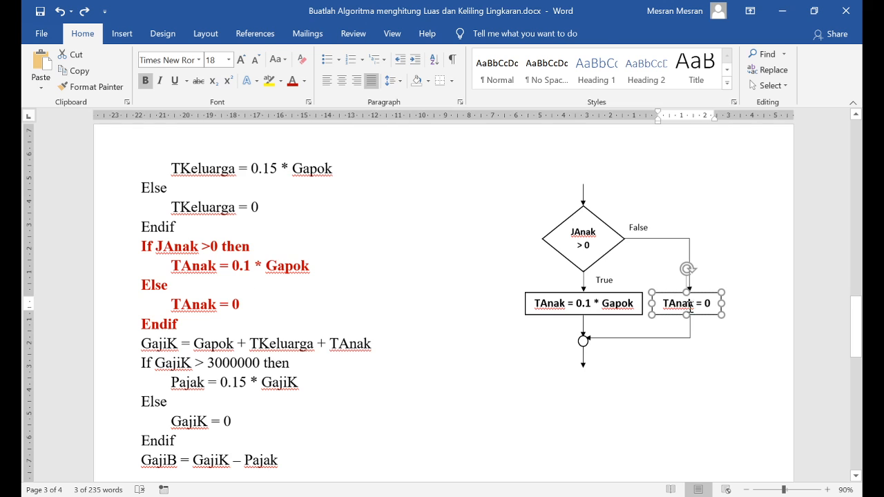
pyautogui.click(182, 323)
pyautogui.click(583, 340)
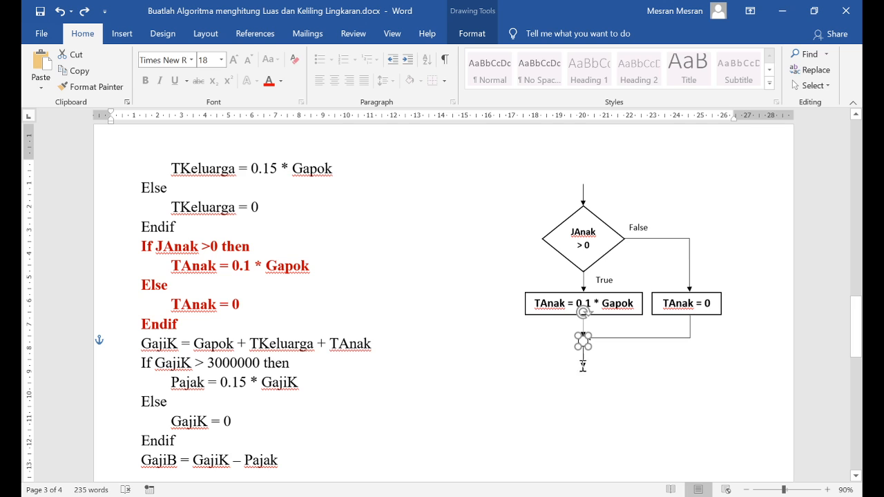
pyautogui.click(583, 365)
pyautogui.moveTo(135, 343)
pyautogui.mouseDown()
pyautogui.moveTo(339, 338)
pyautogui.moveTo(383, 347)
pyautogui.mouseUp()
pyautogui.click(464, 413)
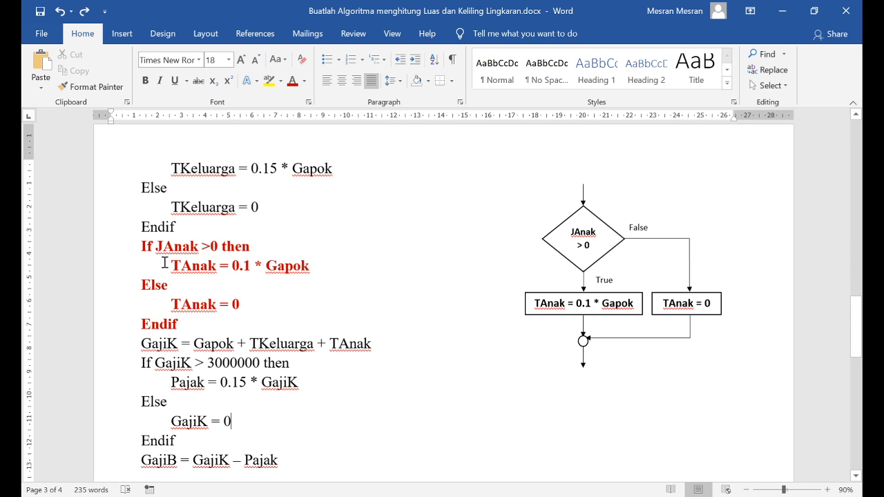
# Review the red JAnak condition block and the If Gol condition block under {tahapan PROSES}
pyautogui.moveTo(139, 247); pyautogui.dragTo(187, 322)
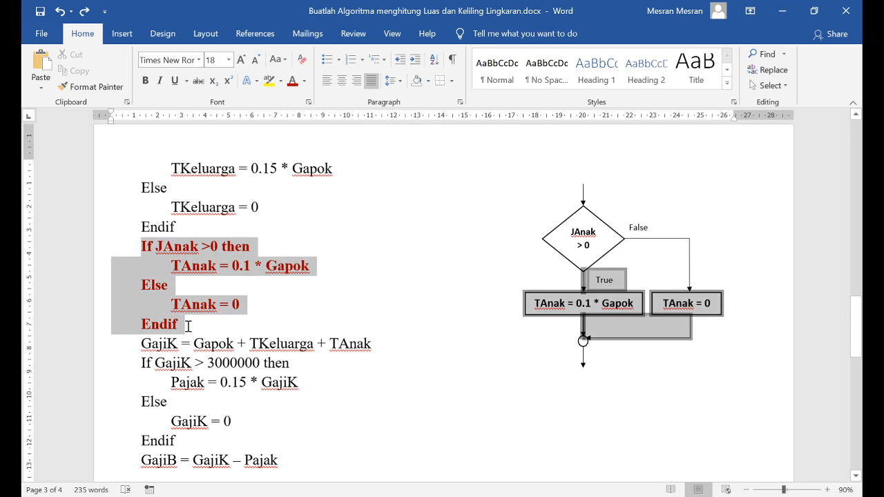
pyautogui.click(455, 373)
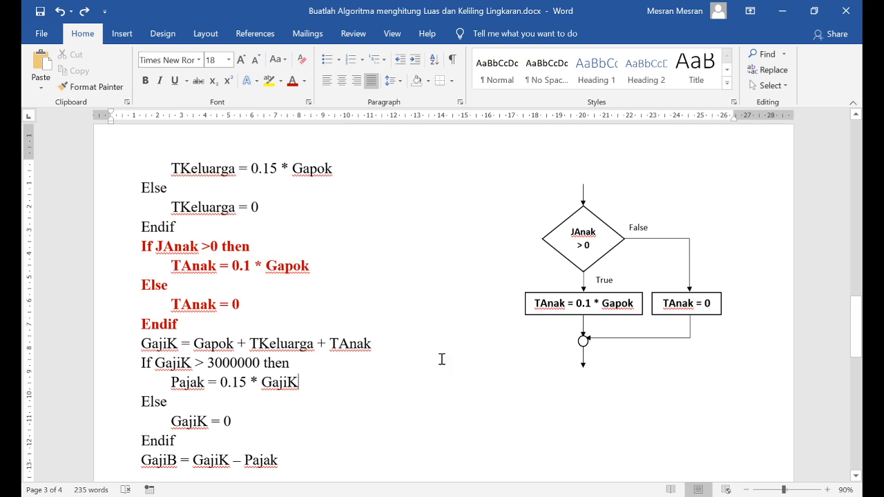
pyautogui.scroll(6, 442, 350)
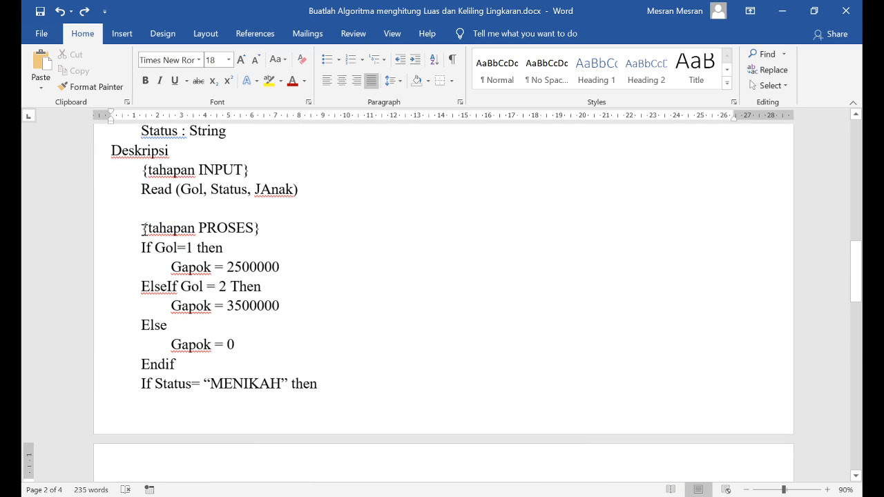
pyautogui.moveTo(138, 249); pyautogui.dragTo(183, 365)
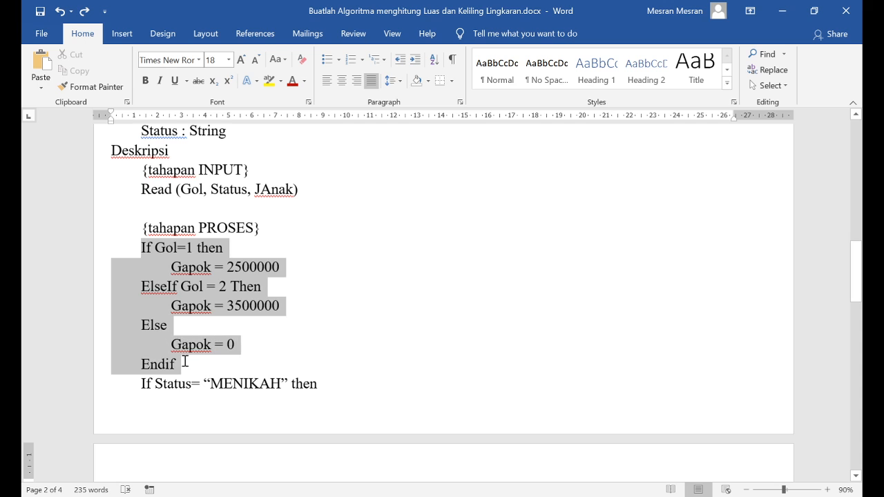
pyautogui.click(294, 288)
# Copy the JAnak > 0 diamond with its incoming arrow and place the copy beside the {tahapan PROSES} heading on page 2
pyautogui.scroll(-3, 488, 248)
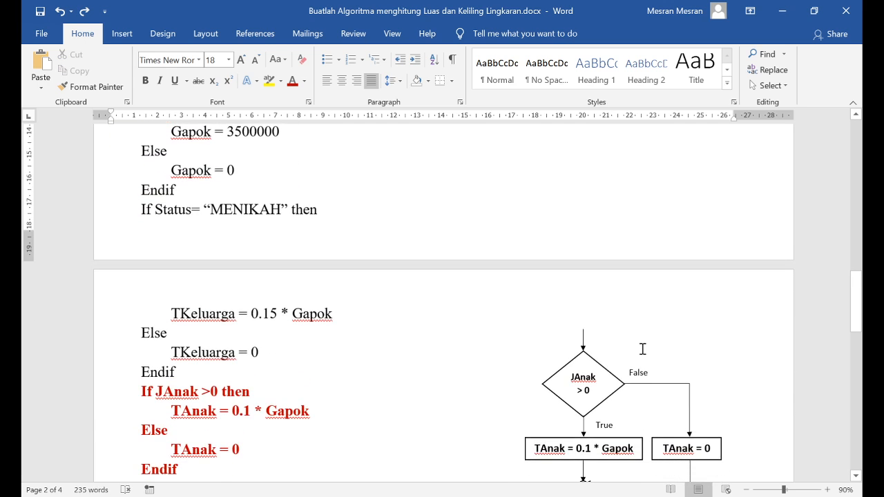
pyautogui.click(584, 371)
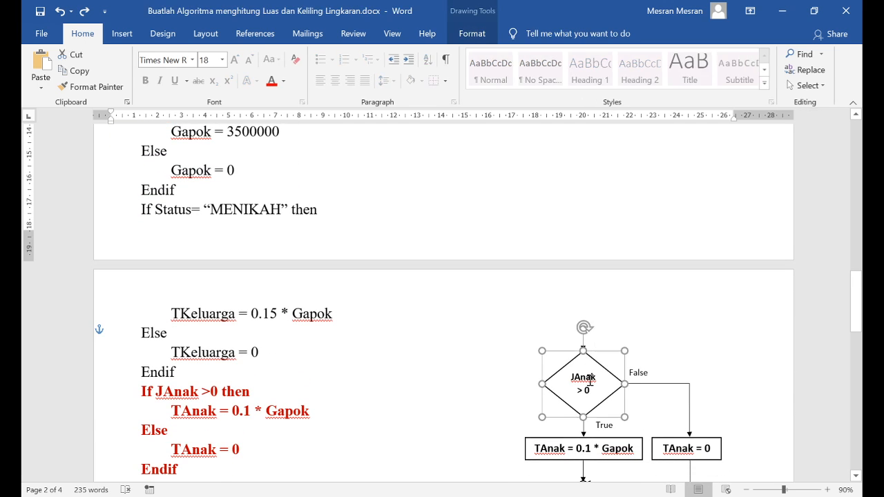
pyautogui.moveTo(602, 377); pyautogui.dragTo(502, 146)
pyautogui.scroll(3, 511, 310)
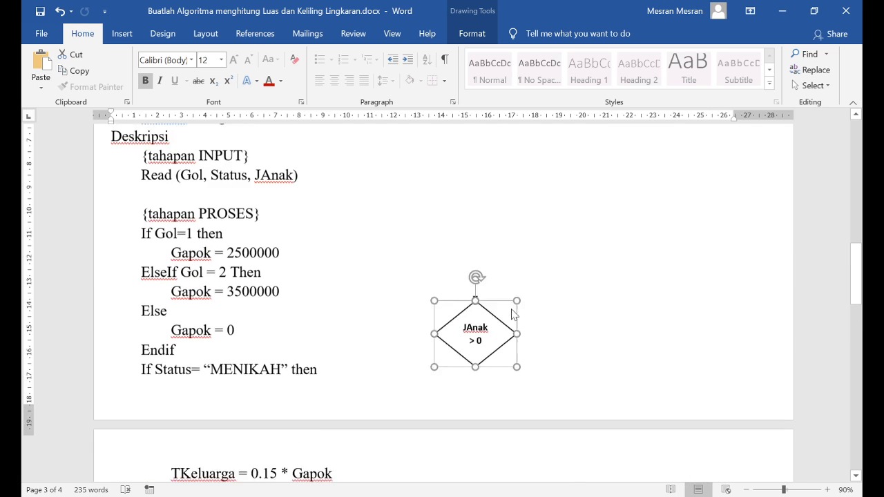
pyautogui.moveTo(496, 318); pyautogui.dragTo(463, 200)
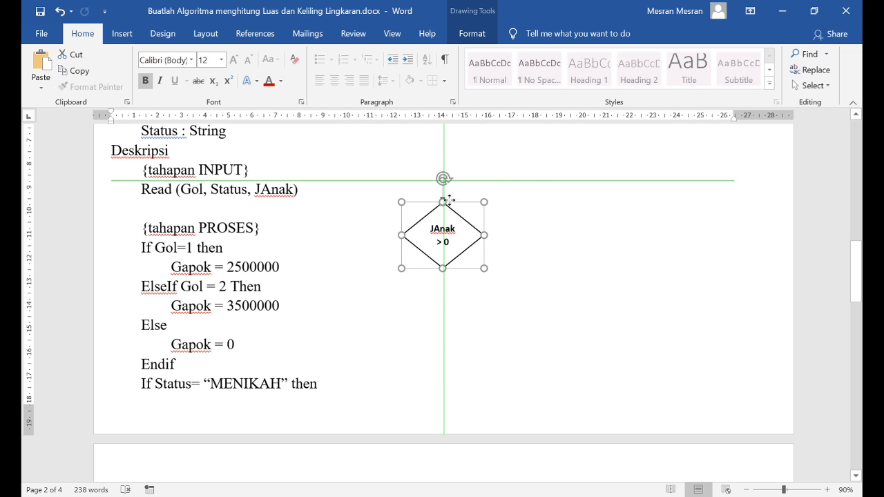
pyautogui.click(454, 344)
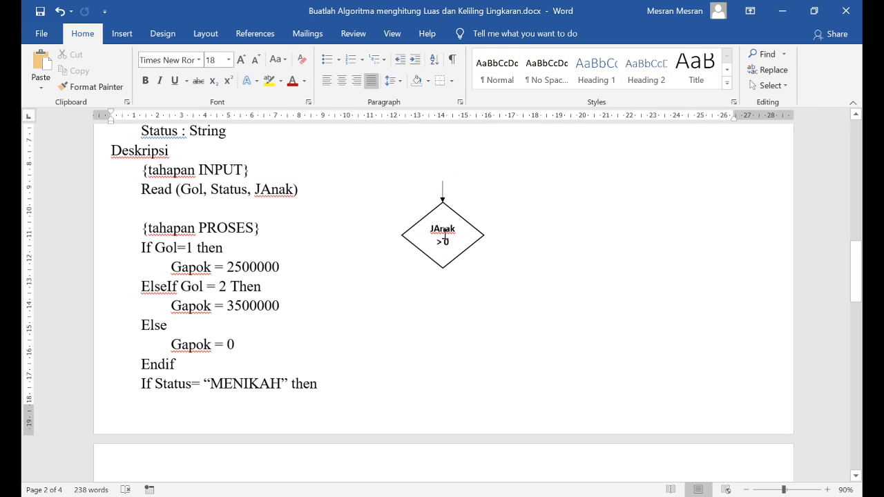
# Replace the text in the copied diamond with Gol=1
pyautogui.tripleClick(444, 236)
pyautogui.press('Delete')
pyautogui.write('Gol')
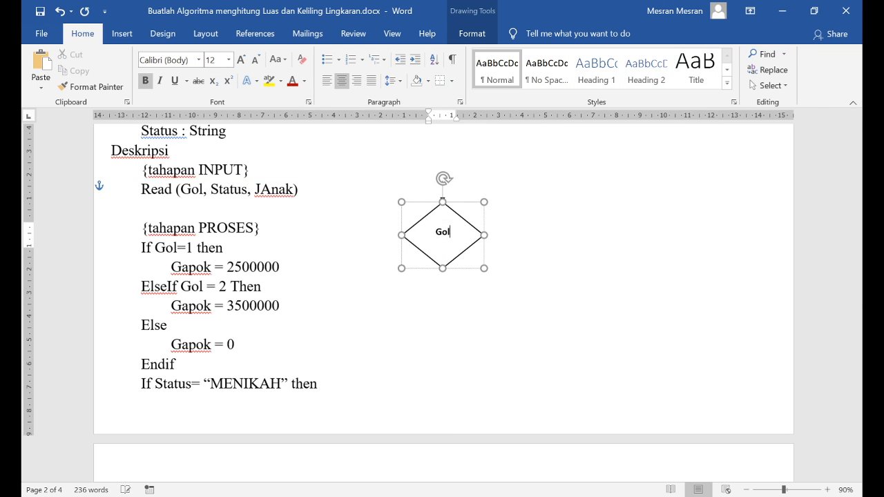
pyautogui.write('=1')
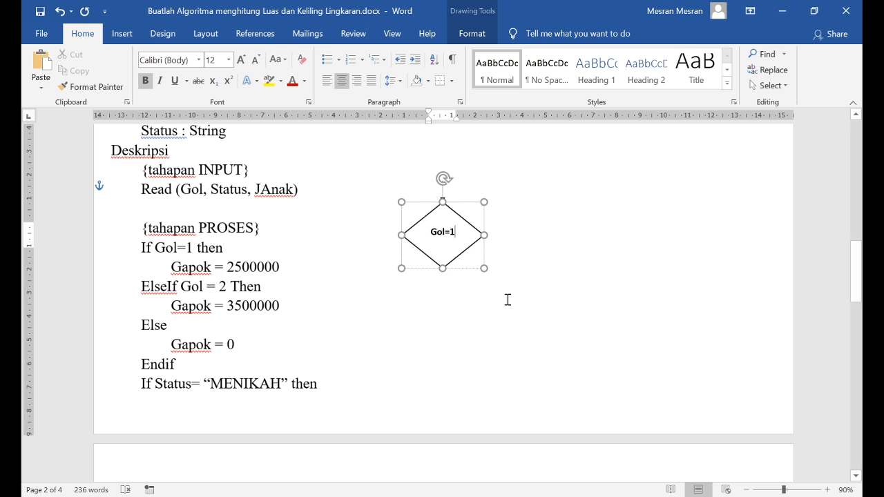
pyautogui.click(492, 308)
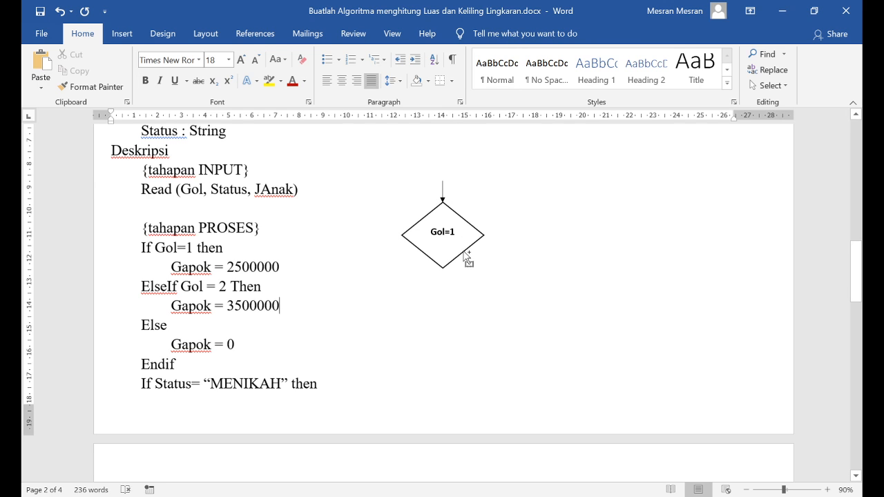
# Copy the Gol=1 diamond to its lower right and change the copy's text to Gol=2
pyautogui.moveTo(464, 254)
pyautogui.mouseDown()
pyautogui.moveTo(600, 291)
pyautogui.moveTo(550, 280)
pyautogui.moveTo(550, 312)
pyautogui.moveTo(548, 295)
pyautogui.mouseUp()
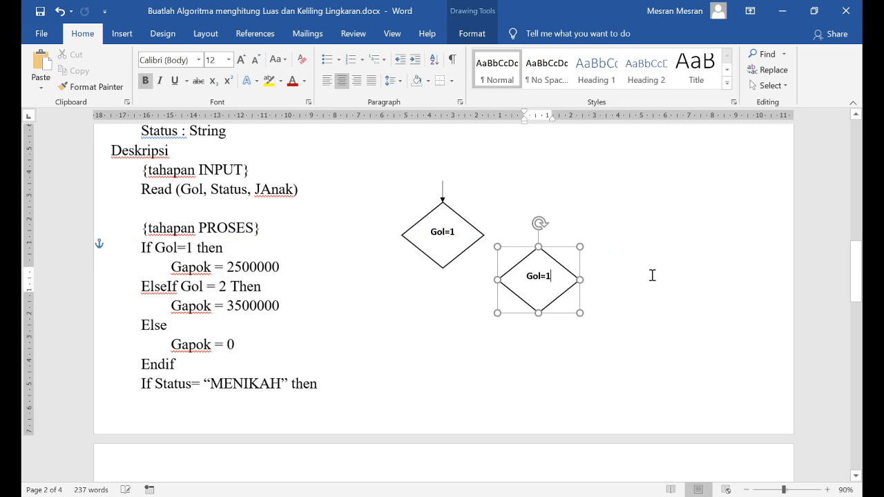
pyautogui.press('BackSpace')
pyautogui.write('2')
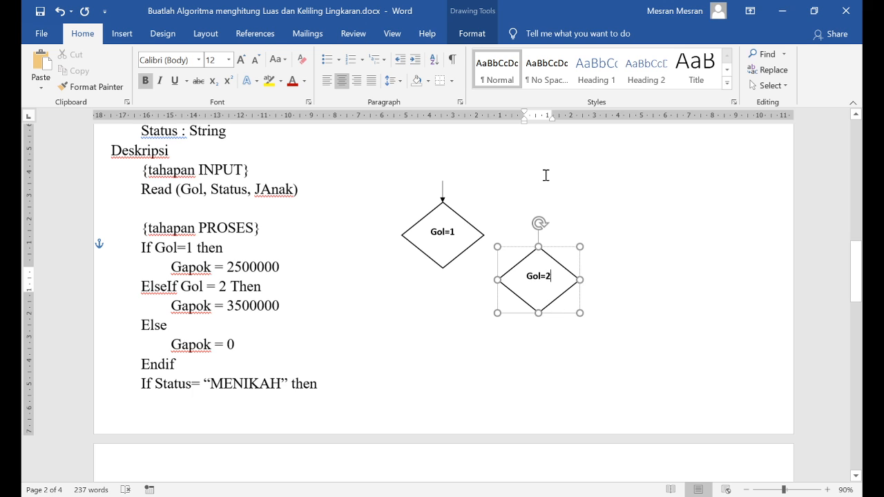
pyautogui.click(251, 170)
# Connect the Gol=1 diamond's right corner to the Gol=2 diamond's top corner with an elbow arrow in the black line style
pyautogui.click(122, 33)
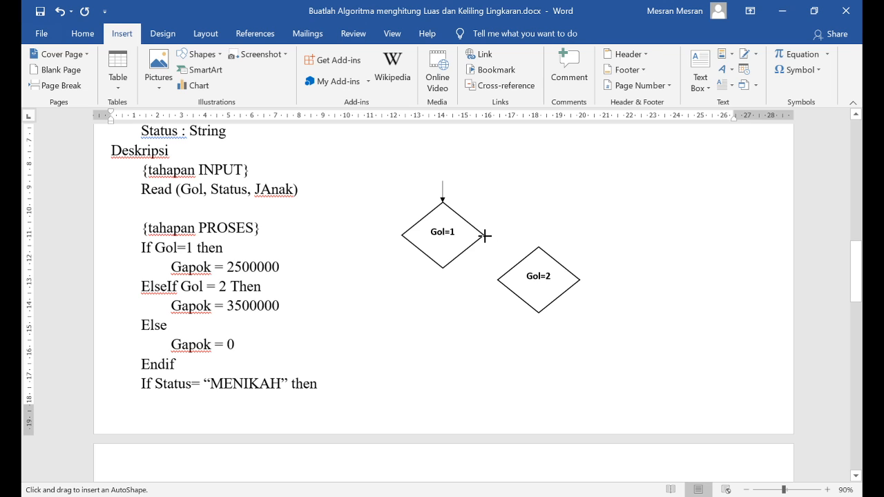
pyautogui.moveTo(484, 235)
pyautogui.mouseDown()
pyautogui.moveTo(553, 253)
pyautogui.moveTo(538, 246)
pyautogui.mouseUp()
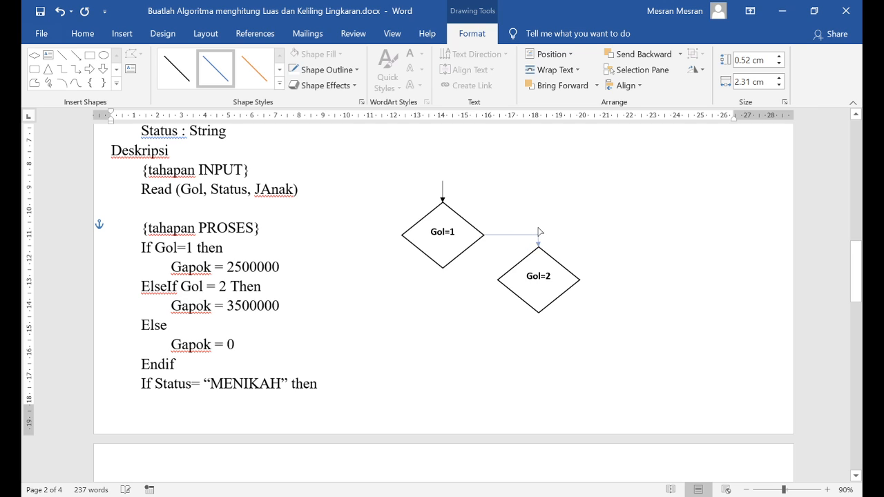
pyautogui.click(538, 235)
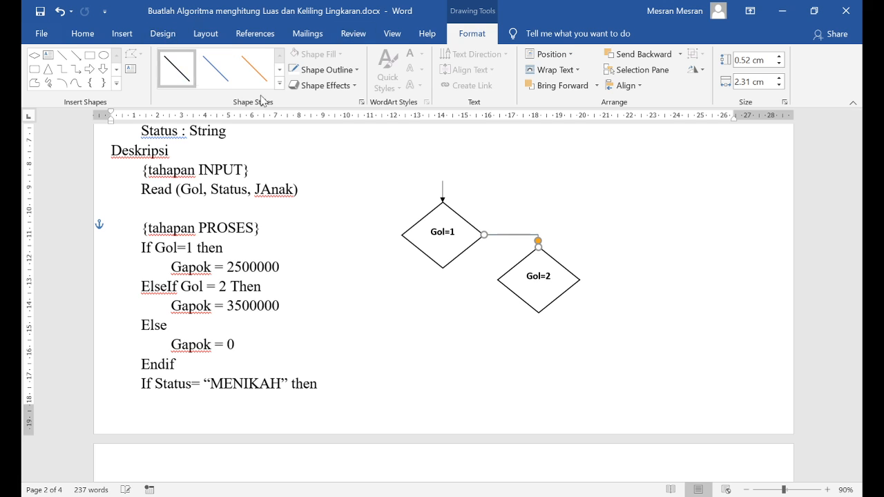
pyautogui.click(591, 229)
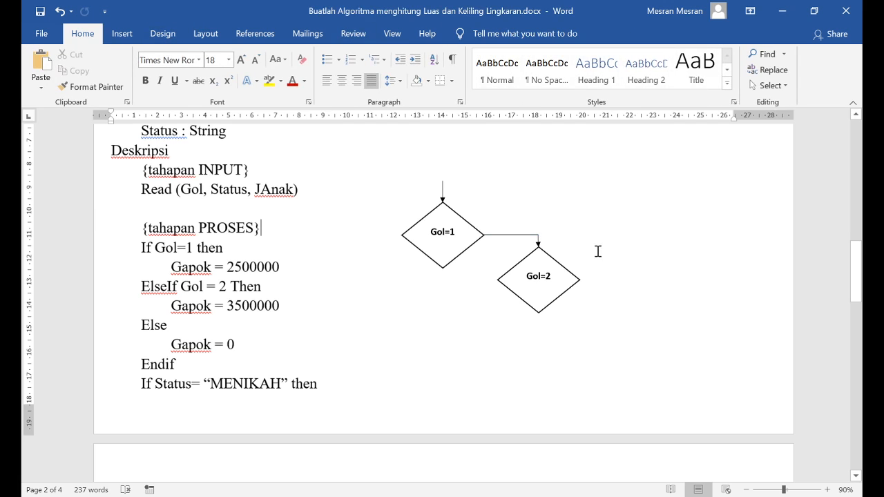
pyautogui.click(539, 242)
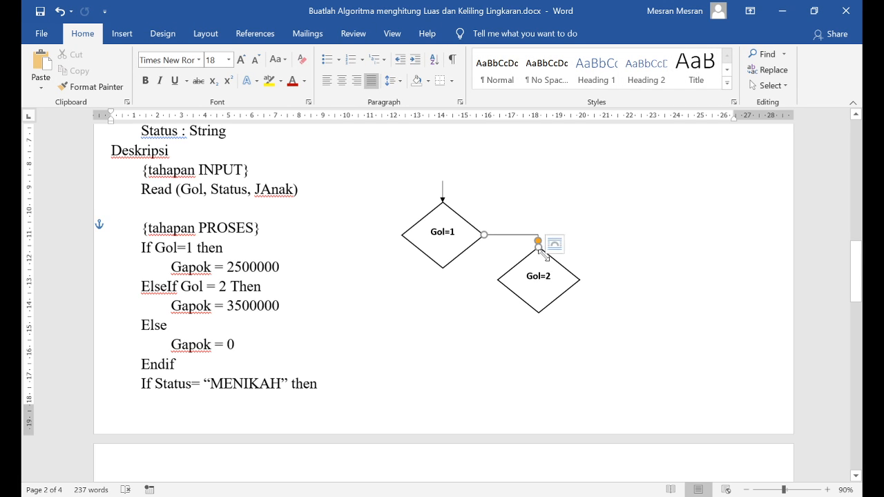
pyautogui.click(494, 259)
# Copy the straight incoming arrow to the bottom corners of the Gol=1 and Gol=2 diamonds, pointing downward
pyautogui.click(123, 33)
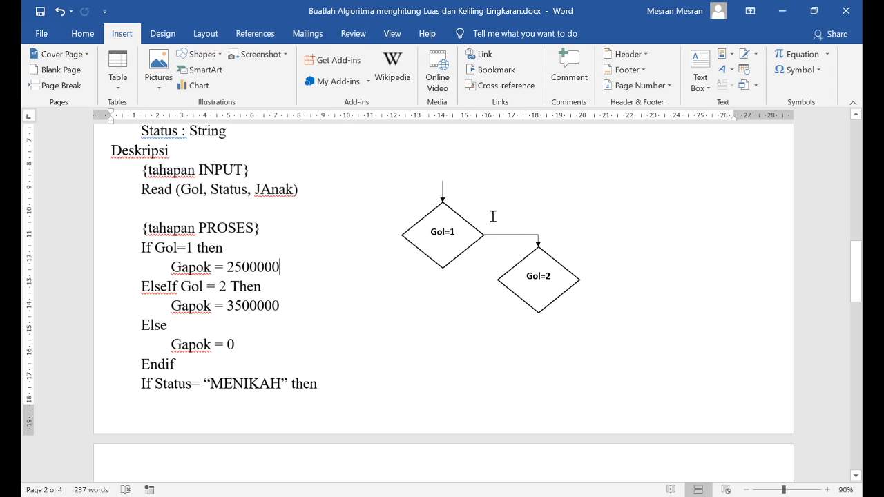
pyautogui.click(442, 188)
pyautogui.moveTo(443, 188); pyautogui.dragTo(432, 266)
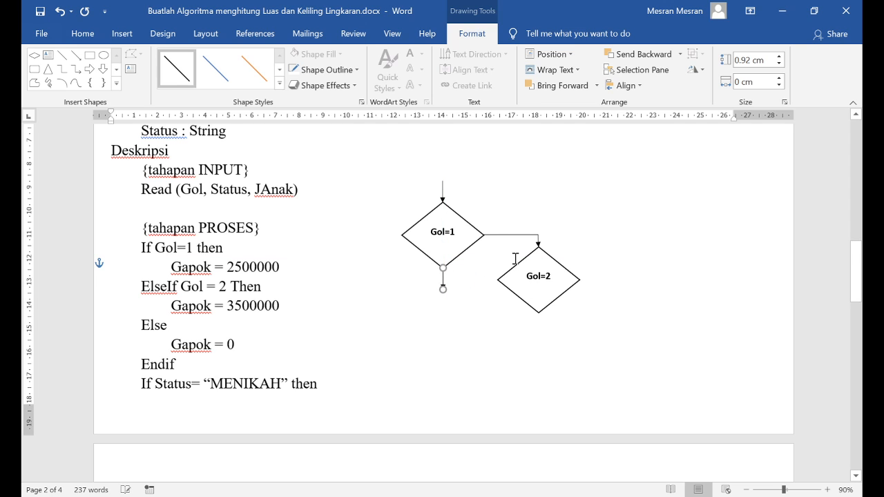
pyautogui.moveTo(441, 280); pyautogui.dragTo(540, 317)
pyautogui.click(518, 354)
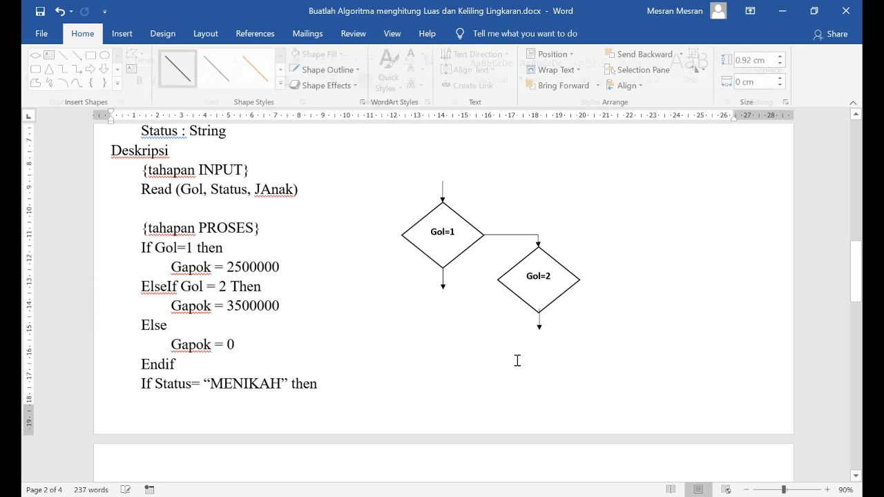
pyautogui.click(539, 324)
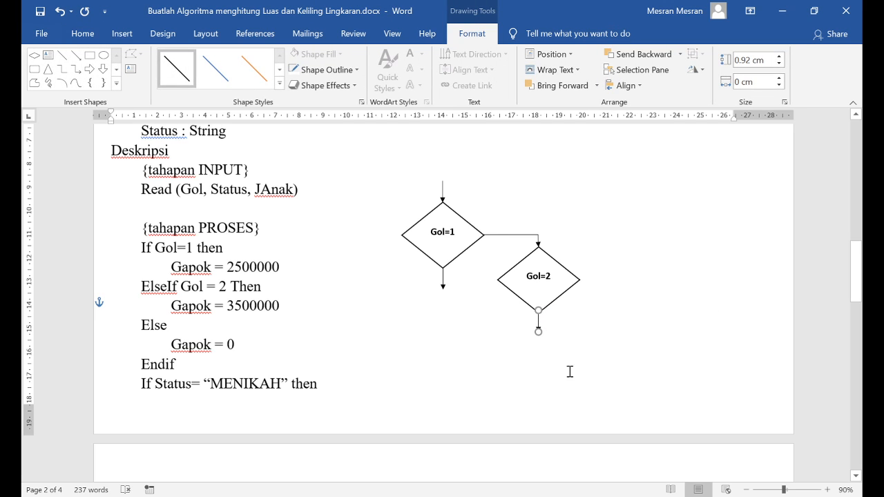
pyautogui.click(531, 354)
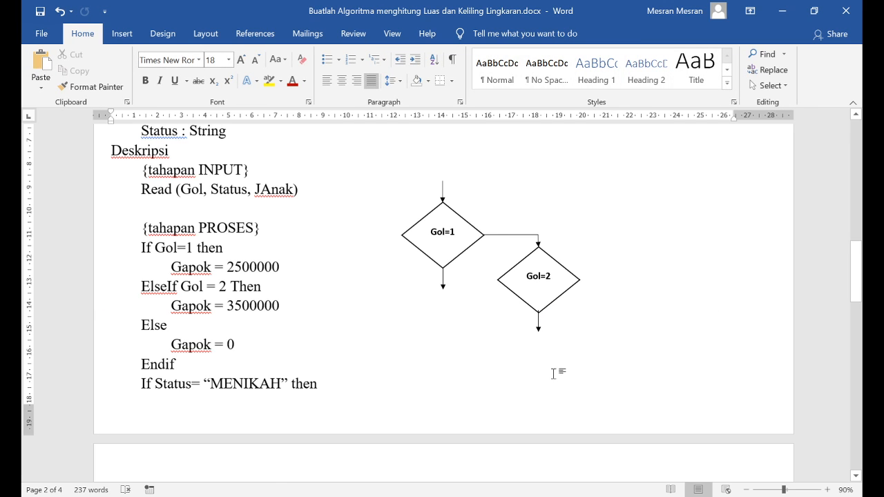
# Copy the TAnak = 0.1 * Gapok box from page 3 and align it centrally beneath the Gol=2 diamond's downward arrow
pyautogui.scroll(-5, 557, 371)
pyautogui.click(589, 419)
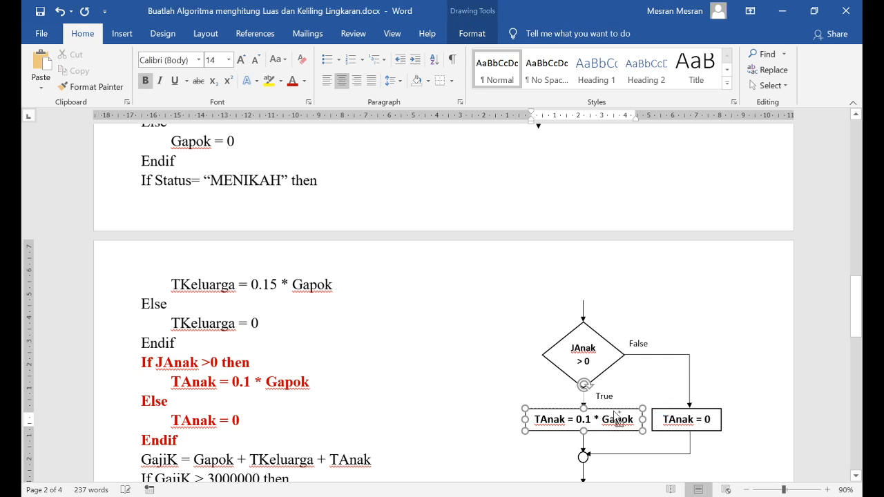
pyautogui.moveTo(613, 416); pyautogui.dragTo(569, 142)
pyautogui.scroll(4, 600, 225)
pyautogui.press('Down')
pyautogui.press('Down')
pyautogui.press('Down')
pyautogui.press('Down')
pyautogui.press('Down')
pyautogui.press('Down')
pyautogui.press('Down')
pyautogui.press('Down')
pyautogui.press('Down')
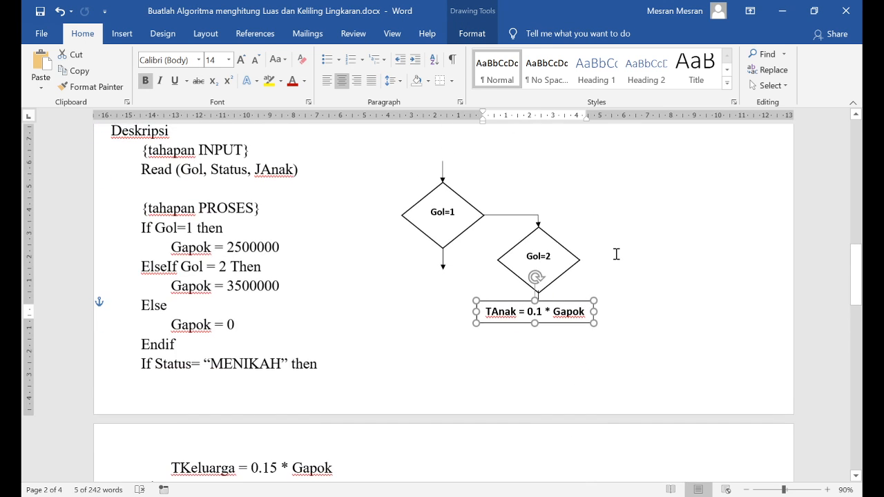
pyautogui.press('Right')
pyautogui.press('Right')
pyautogui.press('Right')
pyautogui.press('Right')
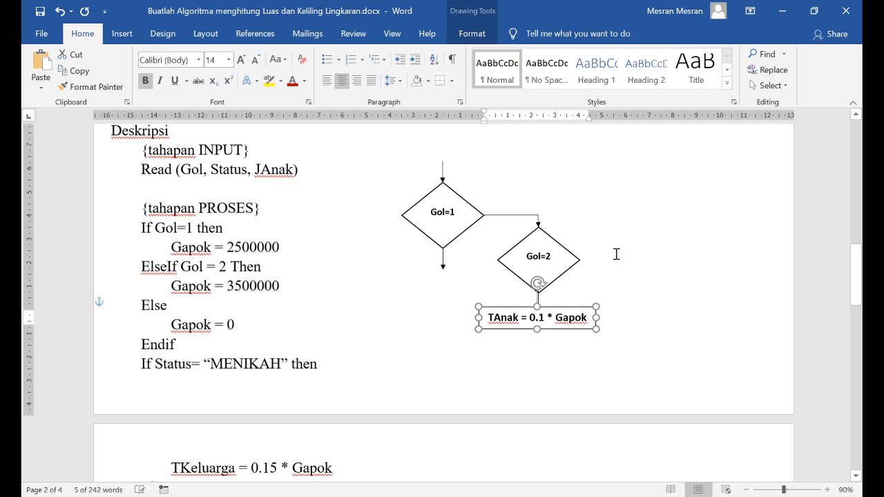
pyautogui.press('Down')
pyautogui.press('Down')
pyautogui.press('Right')
pyautogui.press('Right')
pyautogui.press('Down')
pyautogui.press('Down')
pyautogui.press('Down')
pyautogui.press('Down')
pyautogui.press('Down')
pyautogui.press('Down')
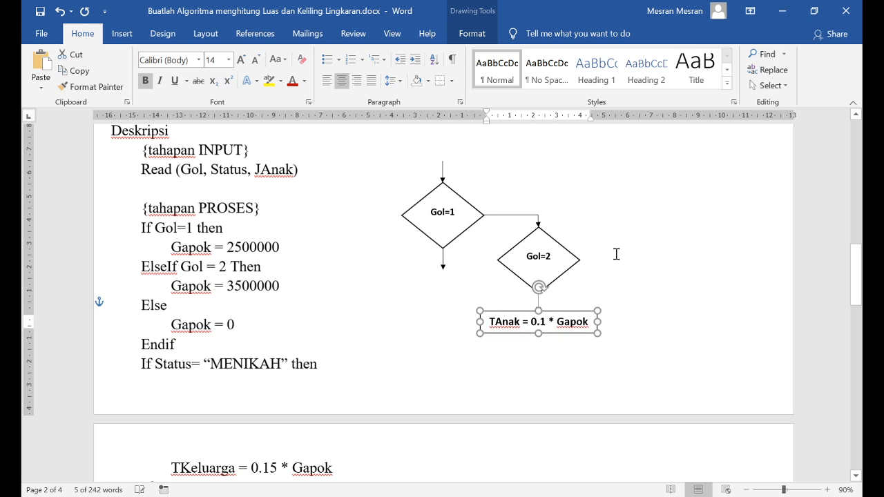
pyautogui.hotkey('ctrl', 's')
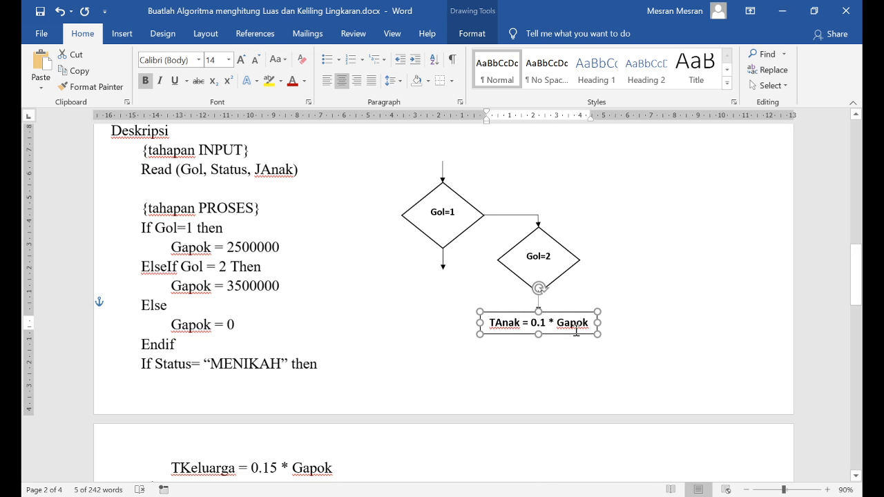
# Replace the text in the box beneath the Gol=2 diamond with Gapok = 3500000
pyautogui.click(576, 325)
pyautogui.hotkey('ctrl', 'a')
pyautogui.write('Gapok = ')
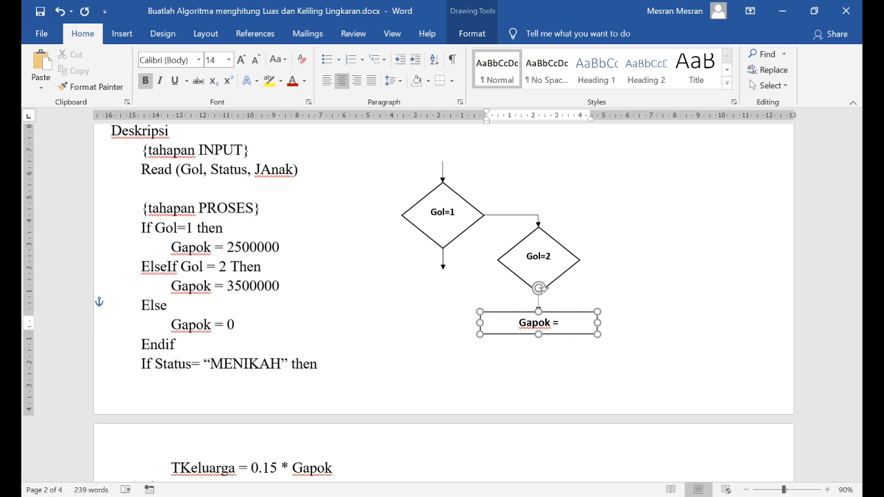
pyautogui.write('3500000')
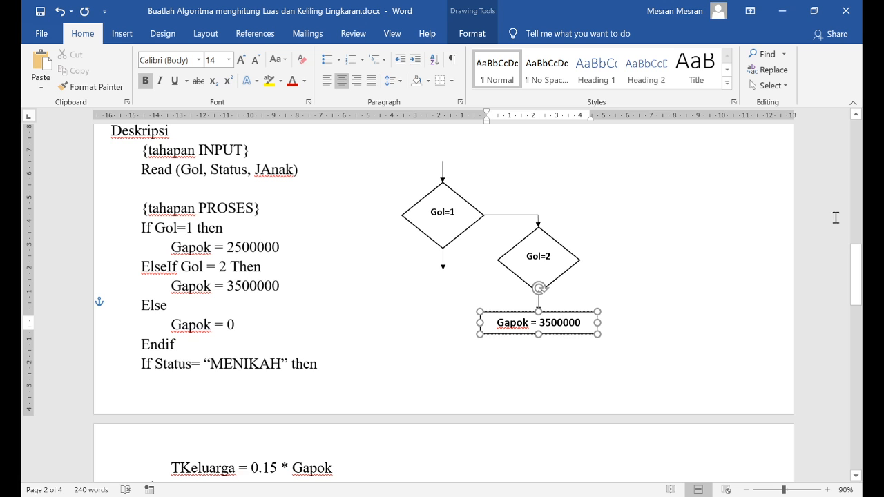
pyautogui.click(618, 303)
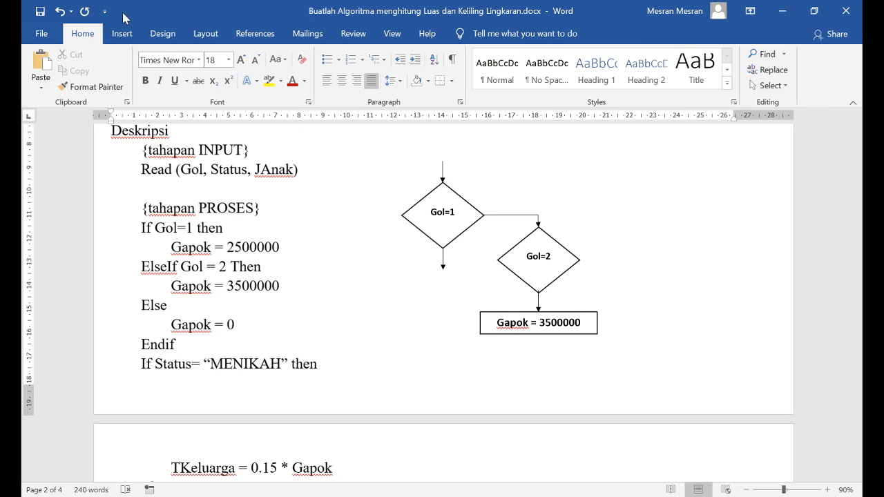
# Copy the elbow arrow to the Gol=2 diamond's right corner and place a copy of the Gapok = 3500000 box under its arrowhead
pyautogui.click(521, 219)
pyautogui.moveTo(533, 223)
pyautogui.mouseDown()
pyautogui.moveTo(618, 262)
pyautogui.moveTo(537, 257)
pyautogui.mouseUp()
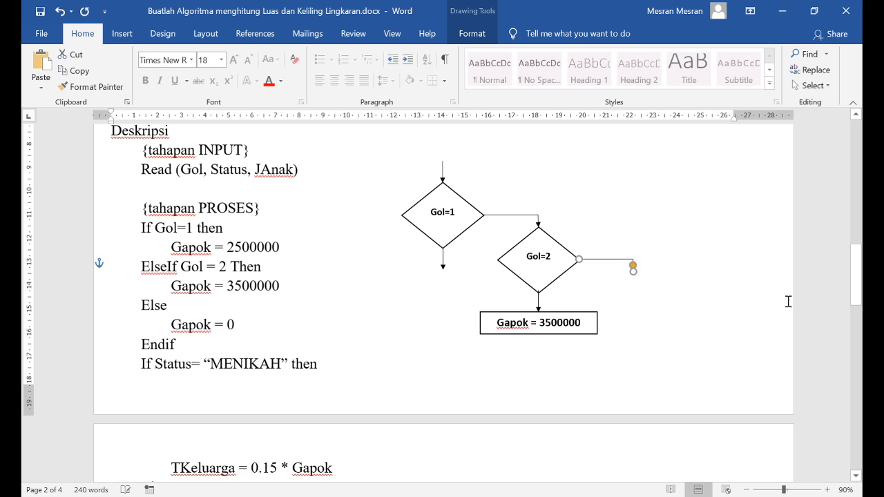
pyautogui.click(545, 340)
pyautogui.click(548, 335)
pyautogui.keyDown('ctrl'); pyautogui.moveTo(548, 335); pyautogui.dragTo(693, 284); pyautogui.keyUp('ctrl')
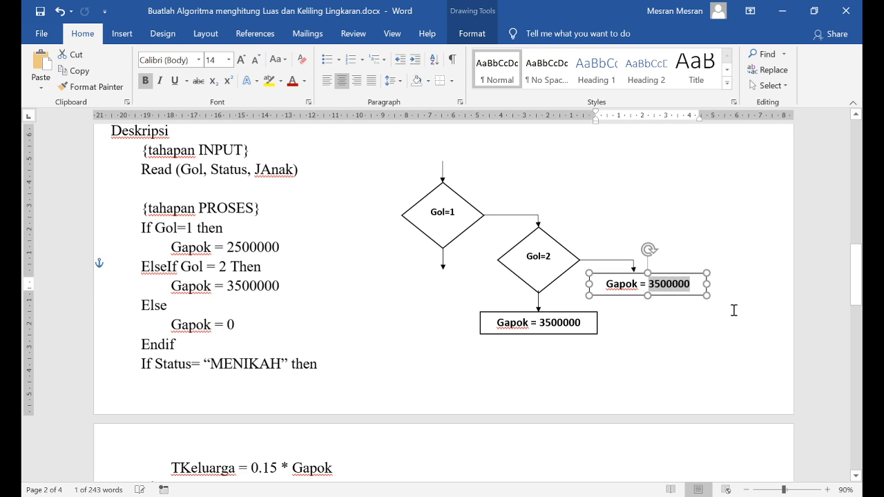
# Change the copied box's text to Gapok = 0 and narrow the box so it centres under the elbow arrow
pyautogui.write('0')
pyautogui.click(701, 234)
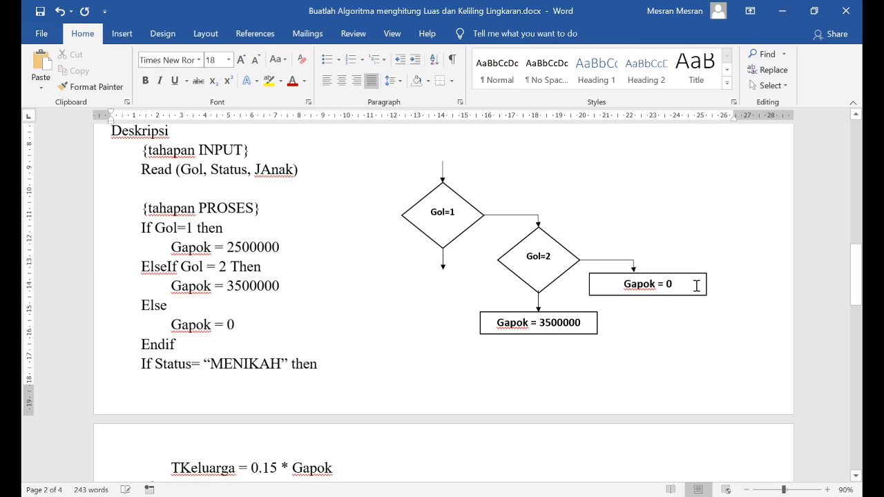
pyautogui.click(697, 286)
pyautogui.moveTo(707, 284); pyautogui.dragTo(680, 284)
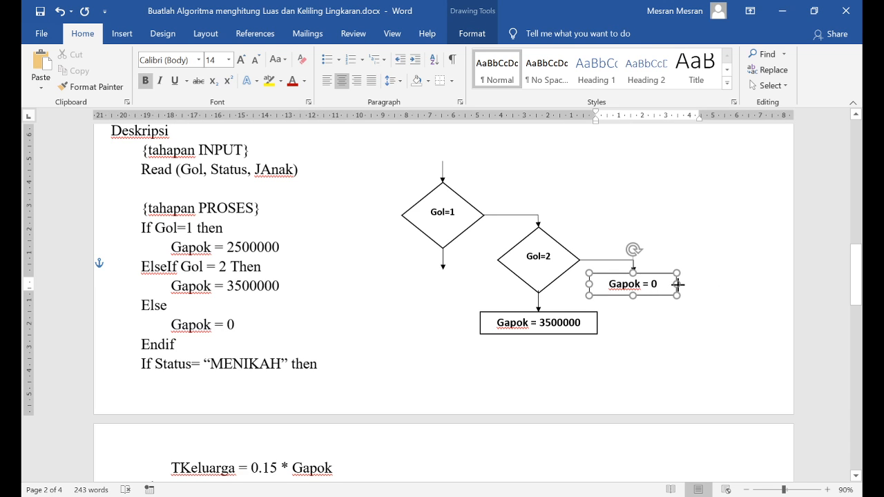
# Copy the Gapok = 3500000 box beneath the Gol=1 diamond's arrow and change the copy's text to Gapok = 2500000
pyautogui.click(565, 312)
pyautogui.moveTo(567, 319); pyautogui.dragTo(477, 266)
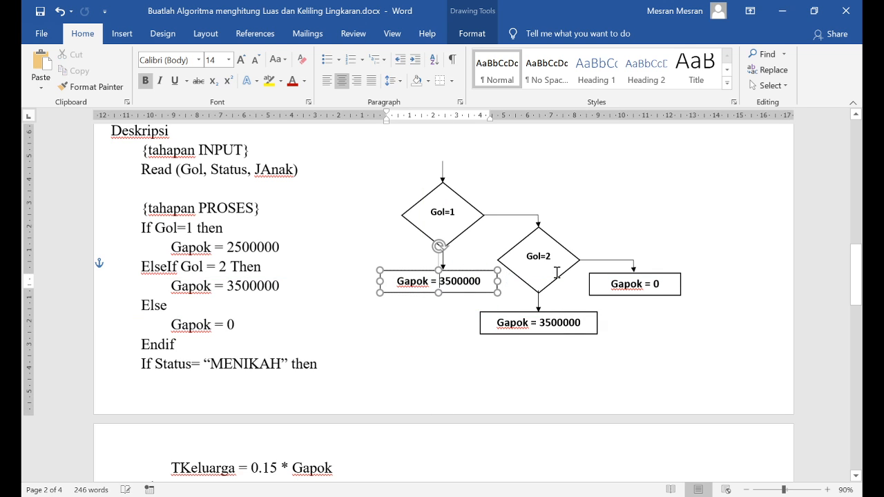
pyautogui.press('Delete')
pyautogui.write('2')
pyautogui.click(477, 341)
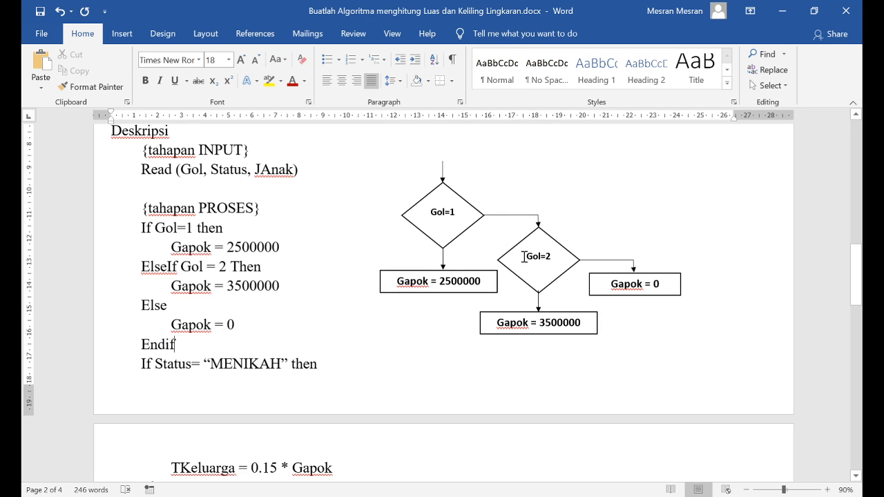
# Trace the Gol=1 and Gol=2 decisions through to the Gapok = 0 branch and compare them with the pseudocode
pyautogui.click(432, 209)
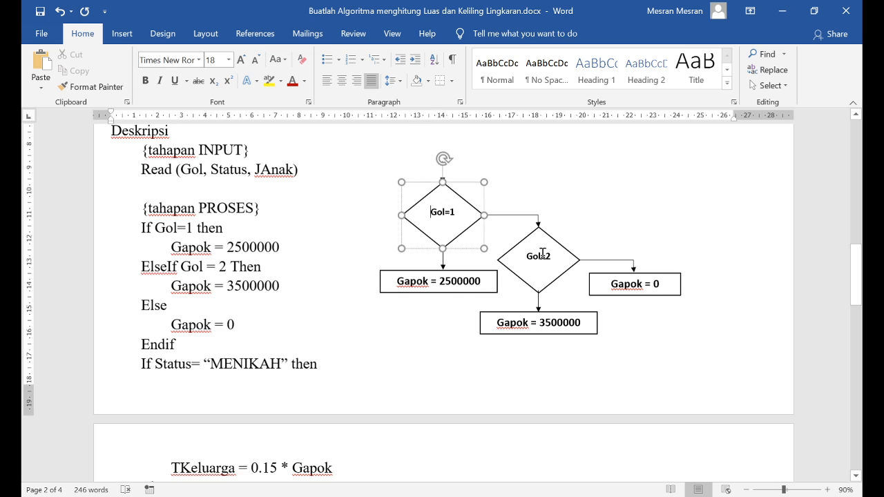
pyautogui.click(542, 255)
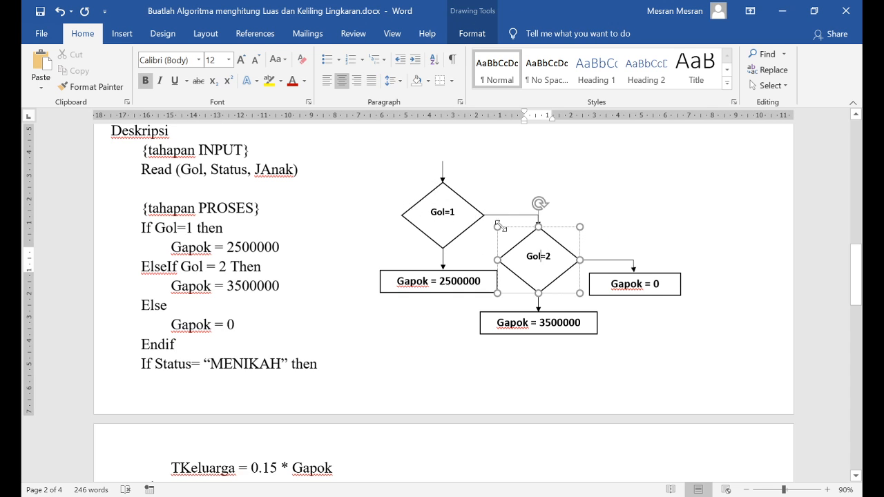
pyautogui.click(536, 247)
pyautogui.click(634, 287)
pyautogui.moveTo(171, 324); pyautogui.dragTo(290, 324)
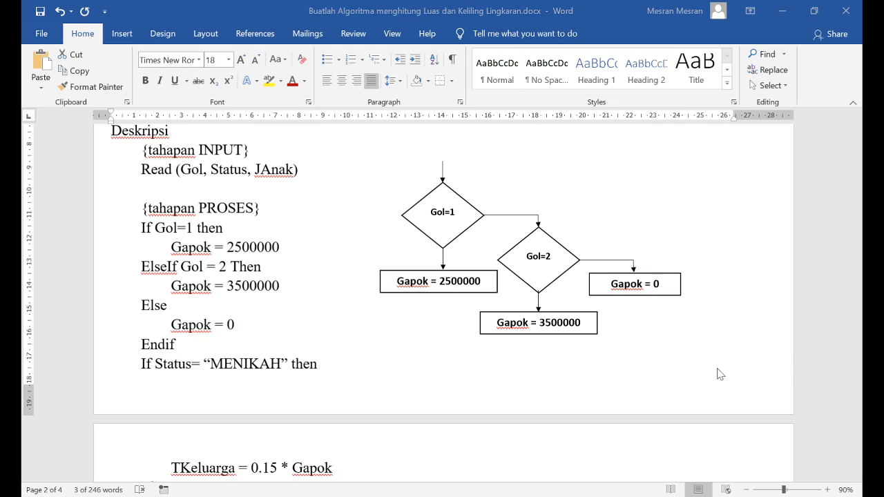
pyautogui.click(523, 362)
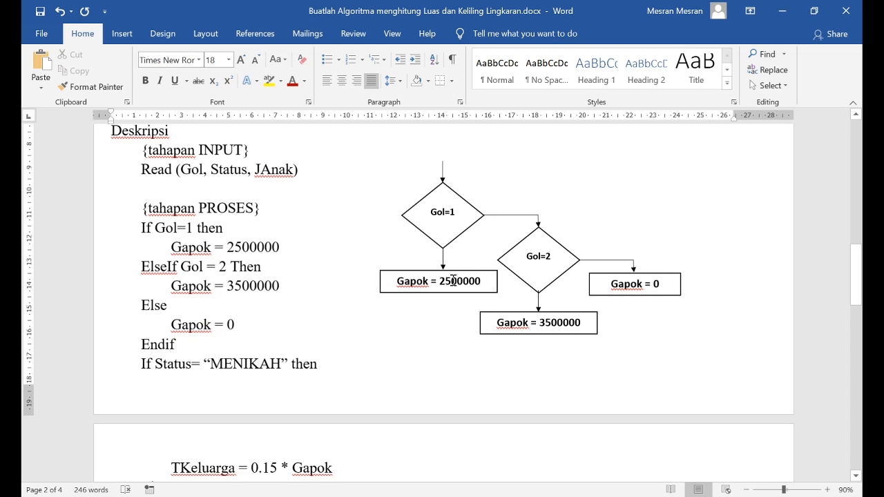
# Review the Gol and JAnak If blocks alongside their flowcharts, the remaining pseudocode and the problem description
pyautogui.scroll(4, 379, 317)
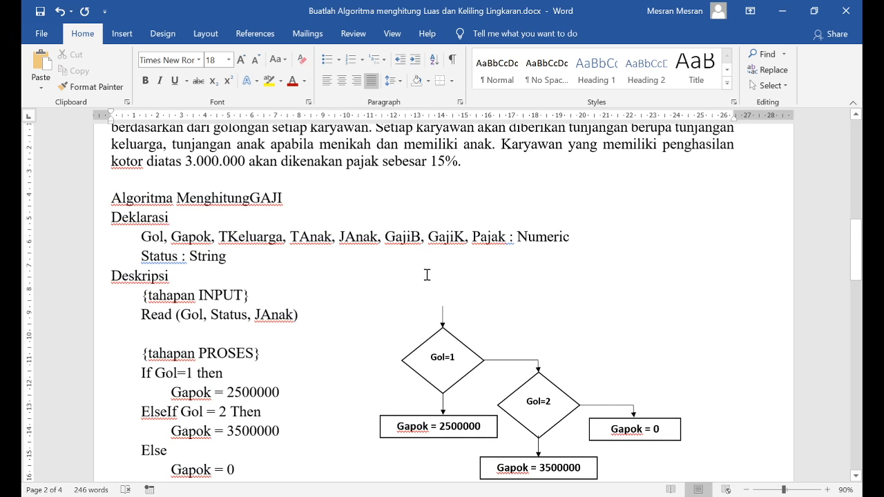
pyautogui.scroll(-2, 427, 275)
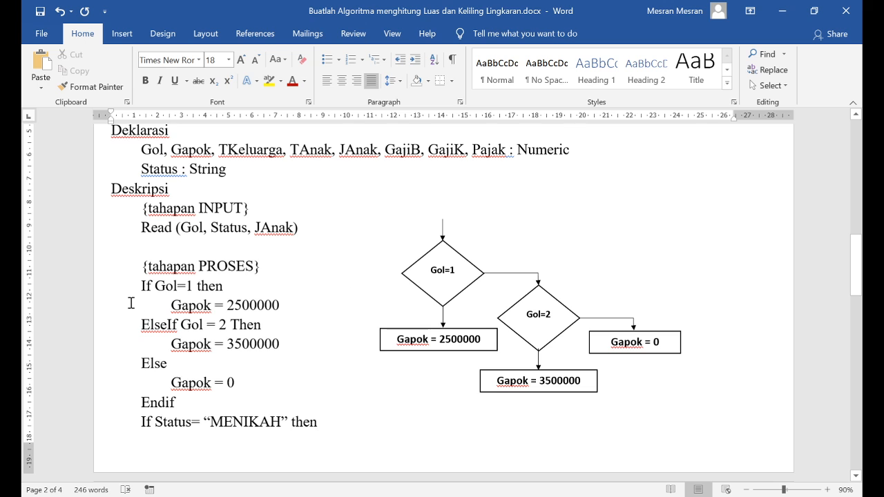
pyautogui.moveTo(142, 281); pyautogui.dragTo(197, 402)
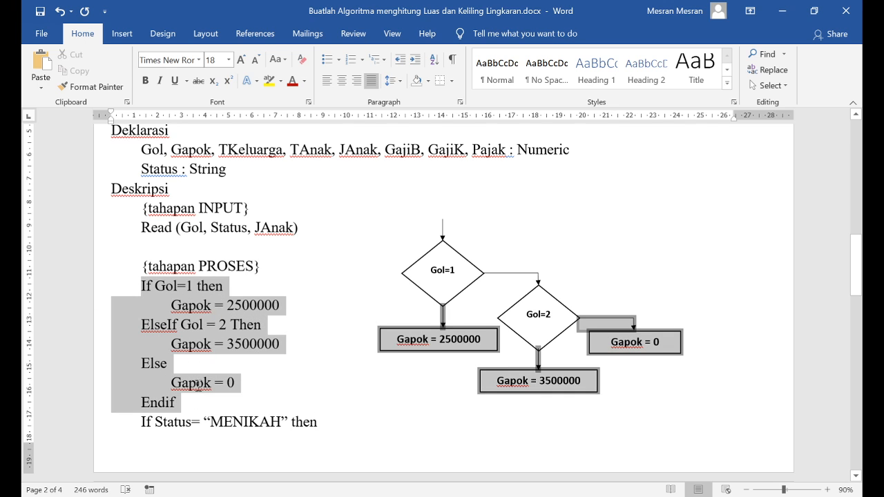
pyautogui.scroll(-7, 181, 277)
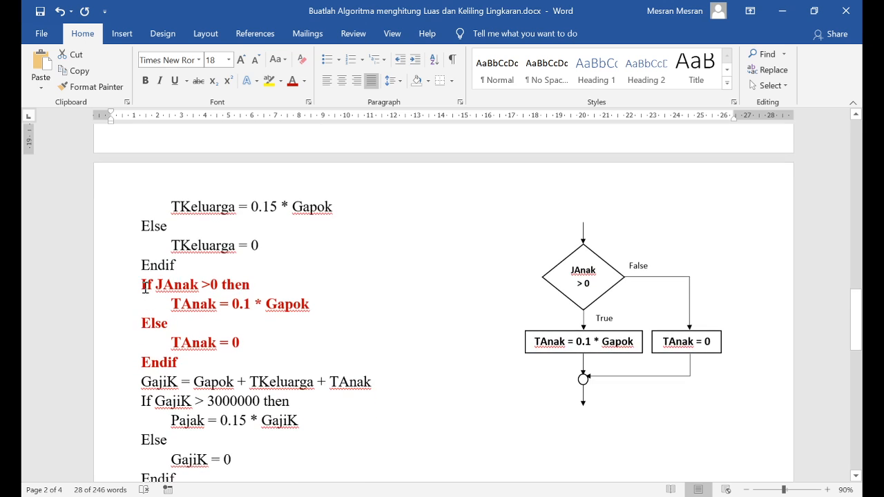
pyautogui.moveTo(142, 282); pyautogui.dragTo(178, 359)
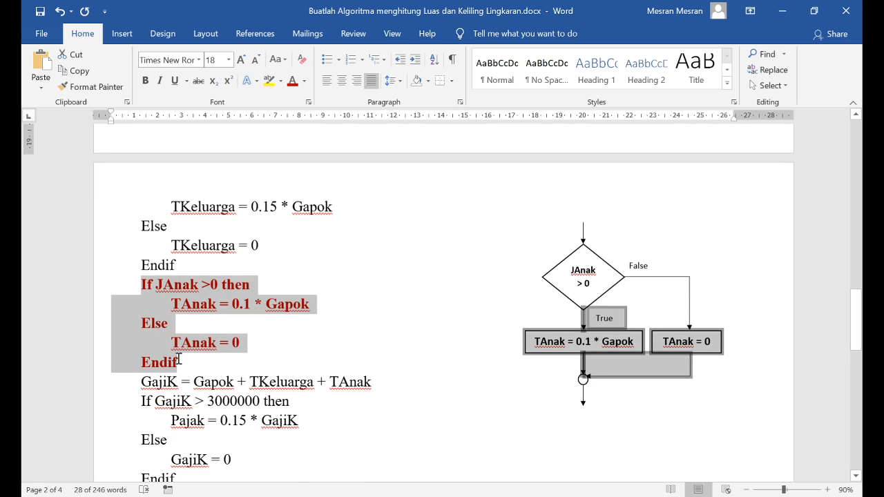
pyautogui.click(236, 365)
pyautogui.scroll(-1, 482, 263)
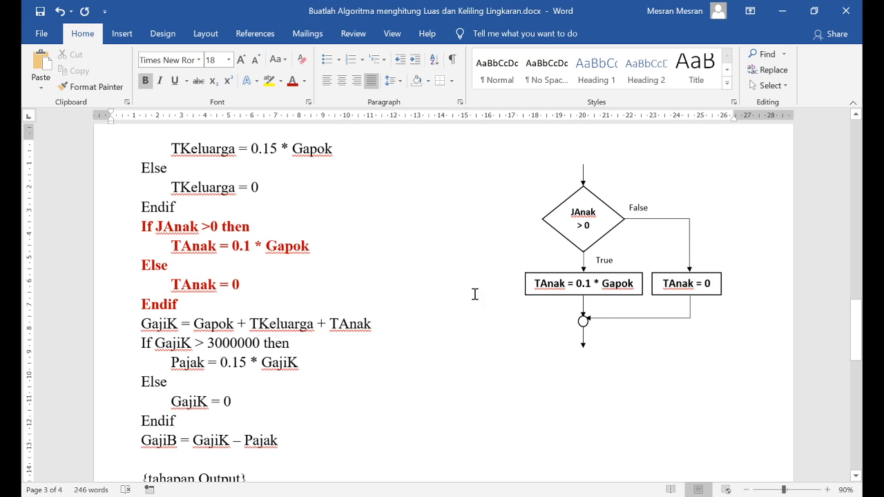
pyautogui.scroll(15, 475, 295)
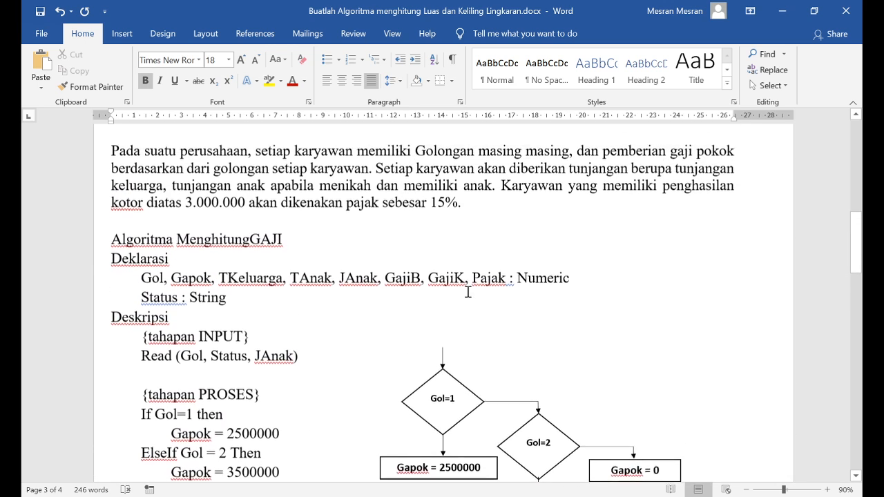
pyautogui.scroll(-1, 468, 292)
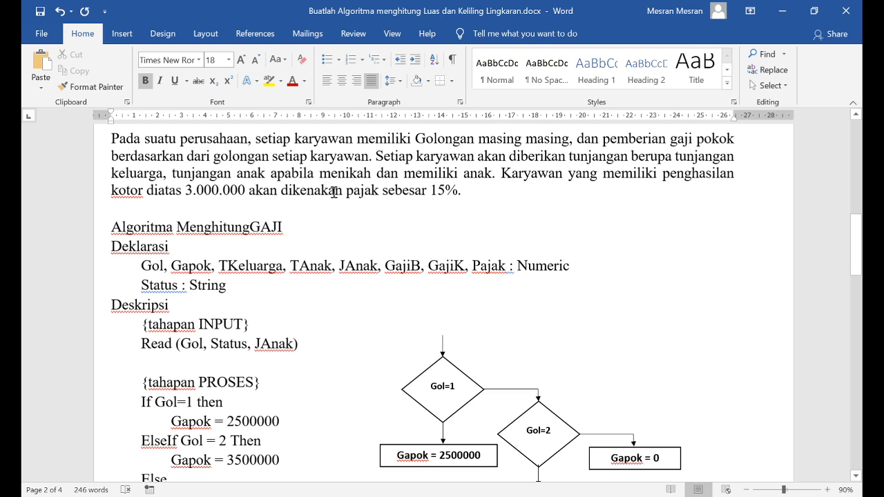
pyautogui.hotkey('alt', 'Tab')
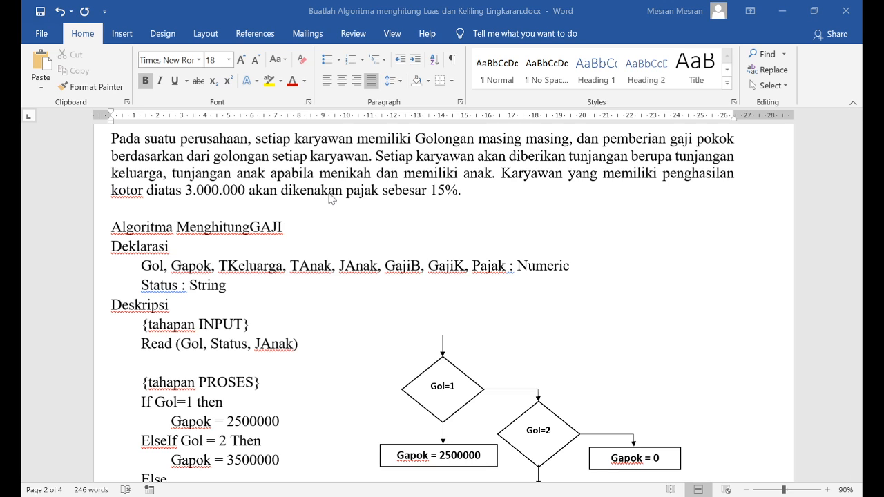